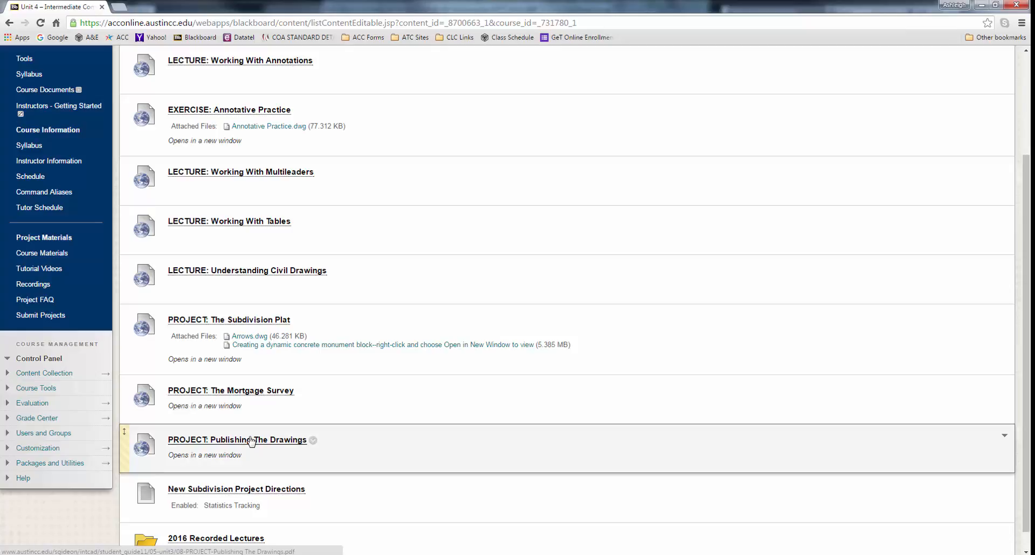
# Step: Open the Publishing The Drawings project sheet in the browser and read its layout naming and page setup requirements
pyautogui.doubleClick(402, 5)
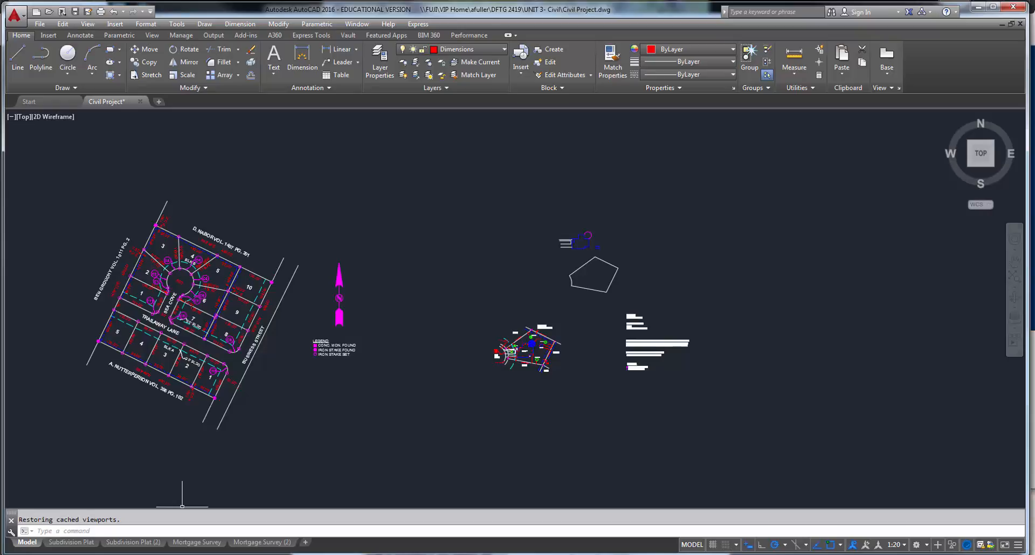
pyautogui.moveTo(129, 551)
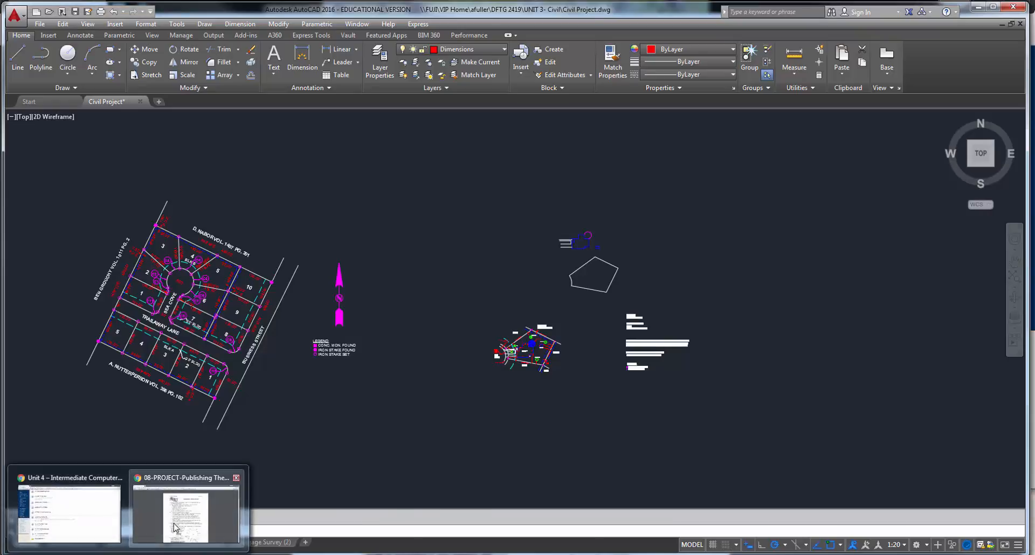
pyautogui.click(216, 494)
pyautogui.moveTo(368, 166); pyautogui.dragTo(482, 180)
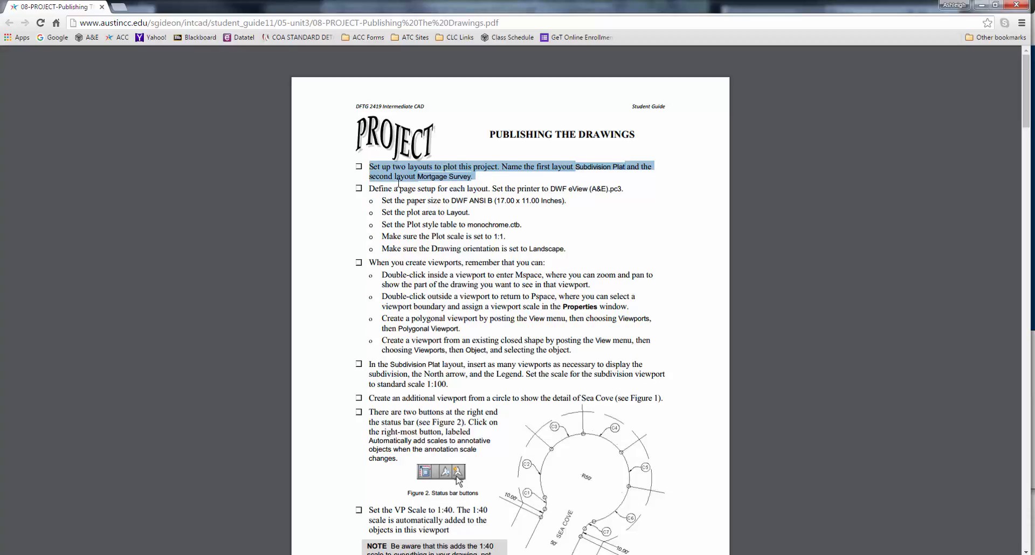
pyautogui.click(369, 189)
pyautogui.moveTo(398, 195); pyautogui.dragTo(580, 253)
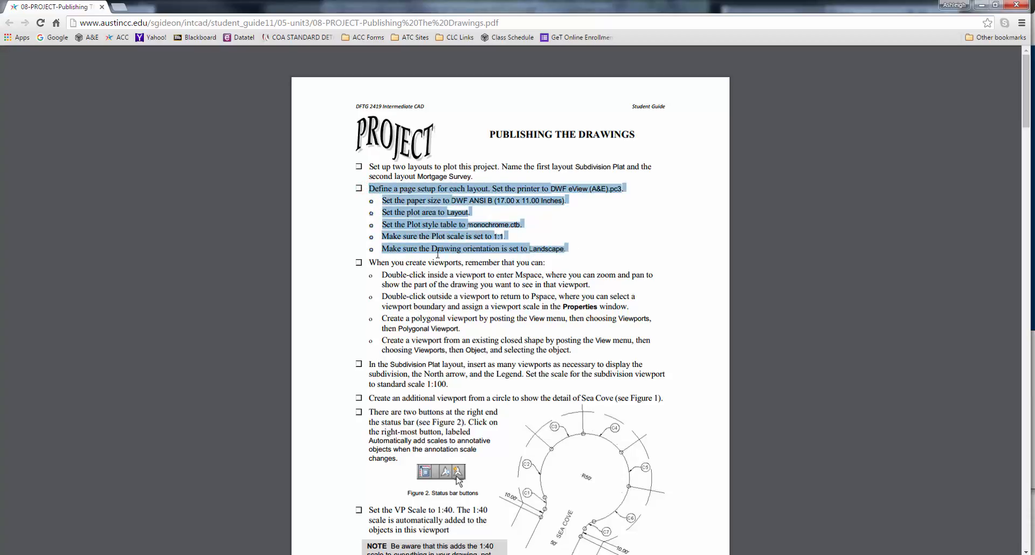
# Step: Read the project sheet's notes on creating viewports and its viewport requirements for the Subdivision Plat layout
pyautogui.click(372, 261)
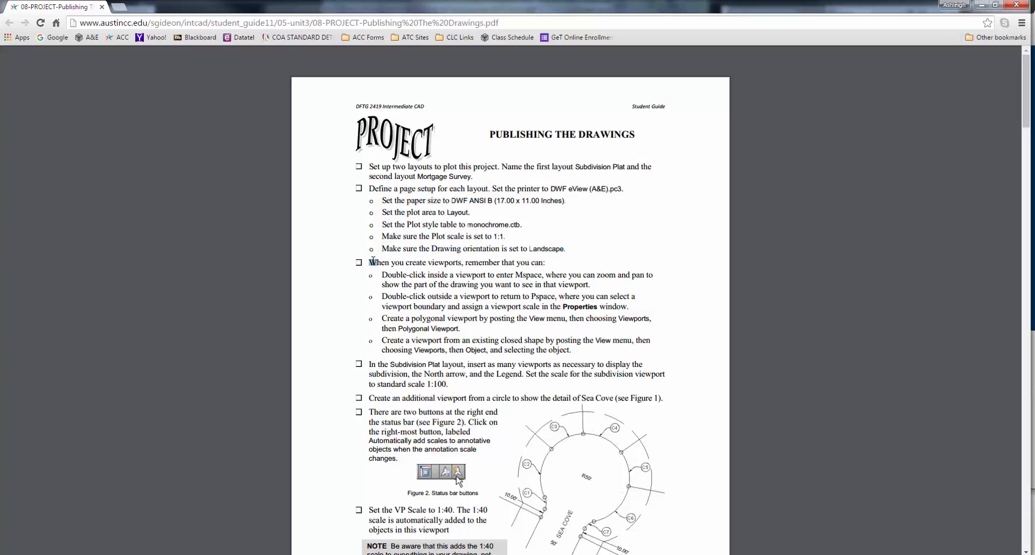
pyautogui.moveTo(373, 262); pyautogui.dragTo(606, 364)
pyautogui.scroll(-4, 592, 343)
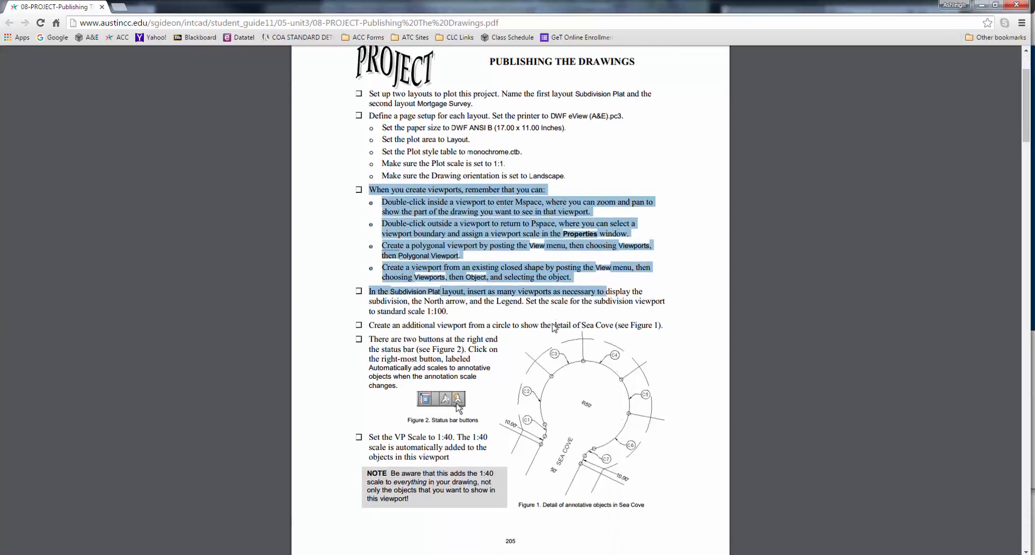
pyautogui.click(410, 162)
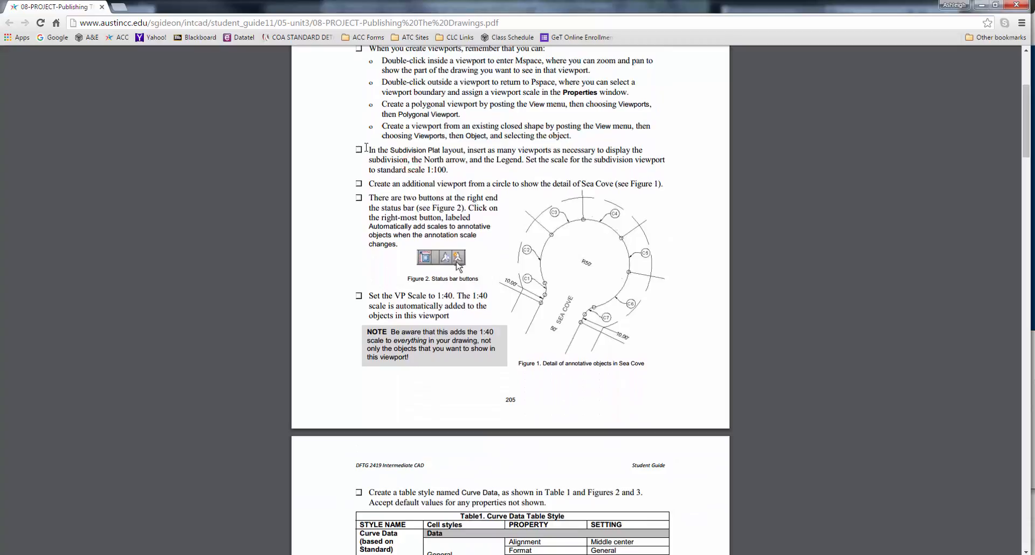
pyautogui.moveTo(368, 151); pyautogui.dragTo(450, 170)
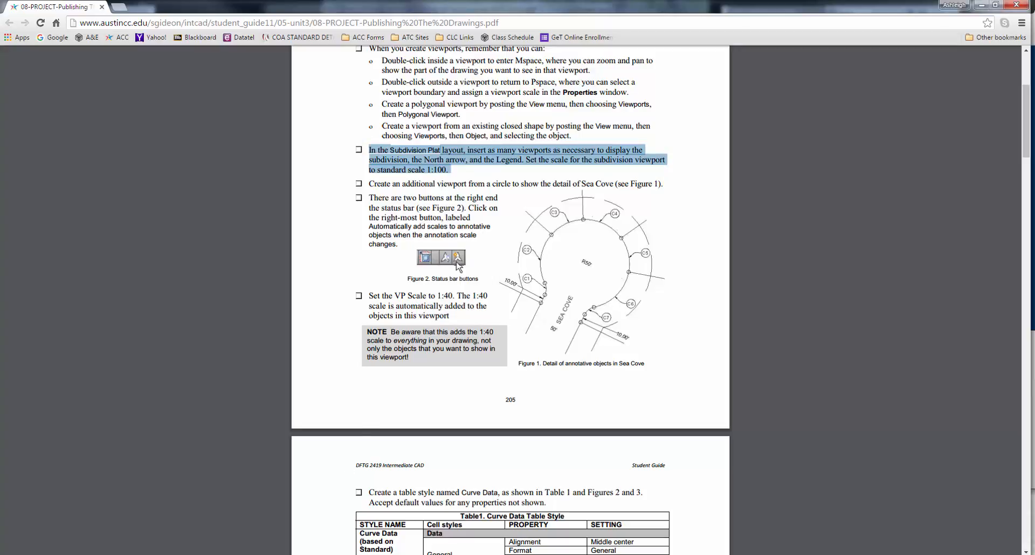
# Step: Switch to AutoCAD, open the Subdivision Plat layout and check the scales of the subdivision and Sea Cove detail viewports
pyautogui.hotkey('alt', 'Tab')
pyautogui.click(68, 542)
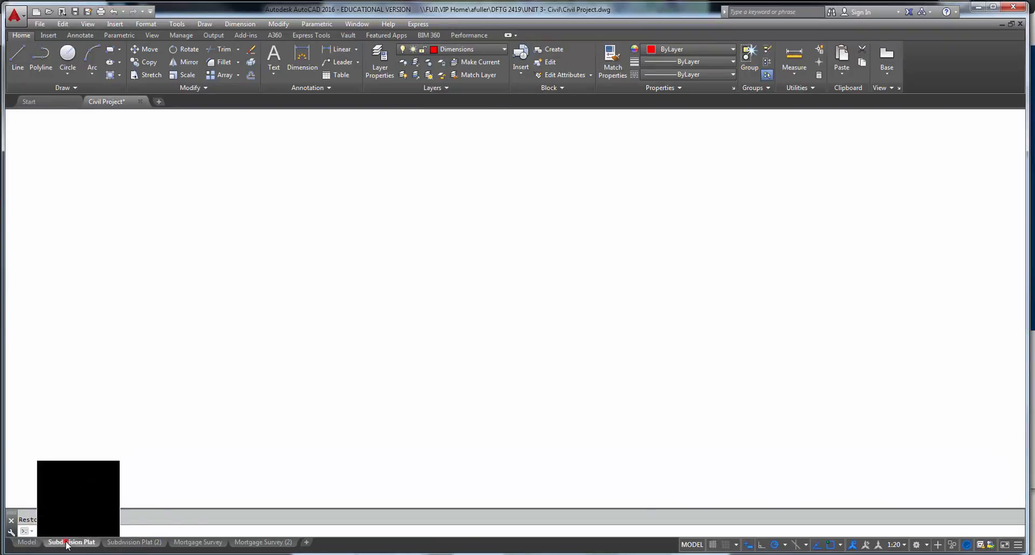
pyautogui.scroll(-2, 191, 394)
pyautogui.moveTo(194, 394); pyautogui.dragTo(324, 325, button='middle')
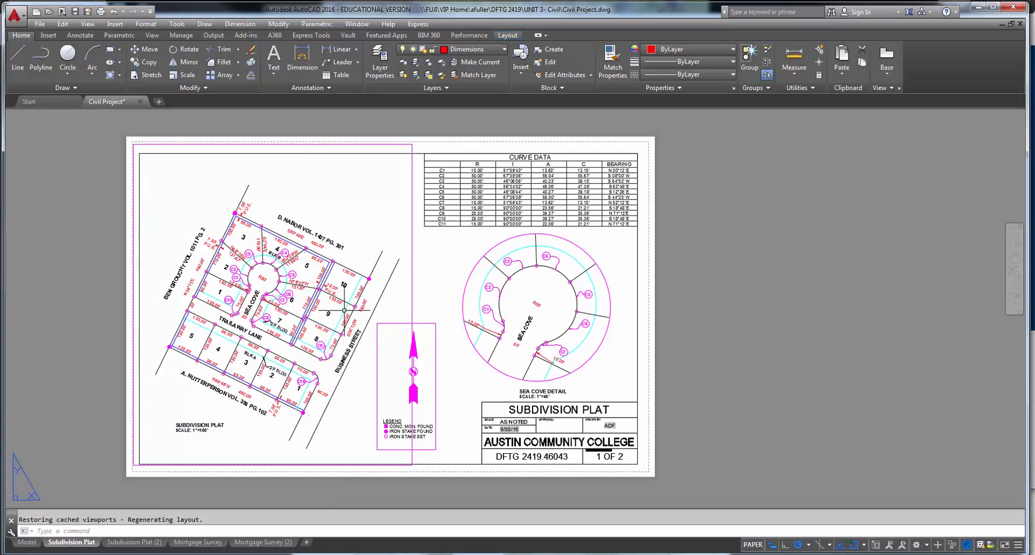
pyautogui.doubleClick(391, 241)
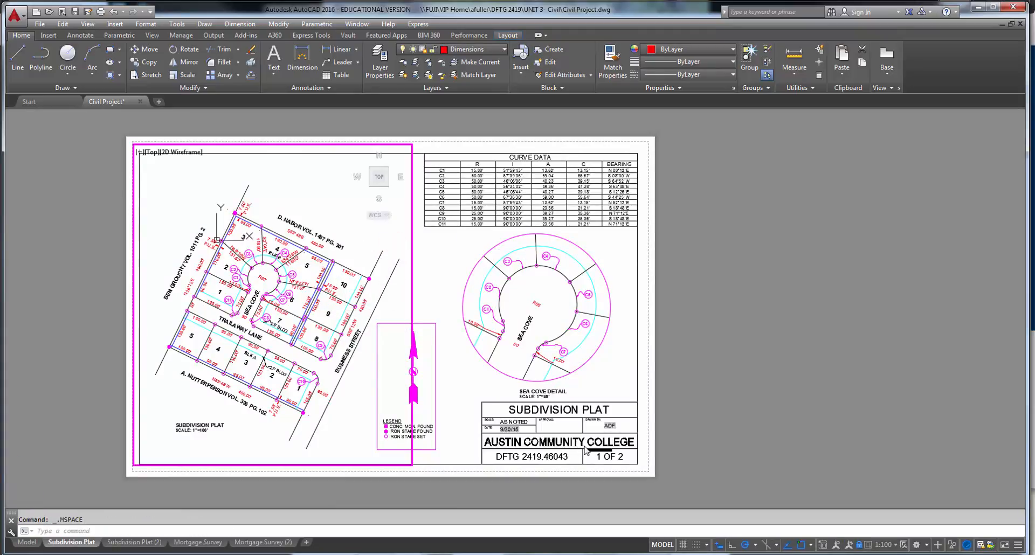
pyautogui.click(896, 545)
pyautogui.click(513, 300)
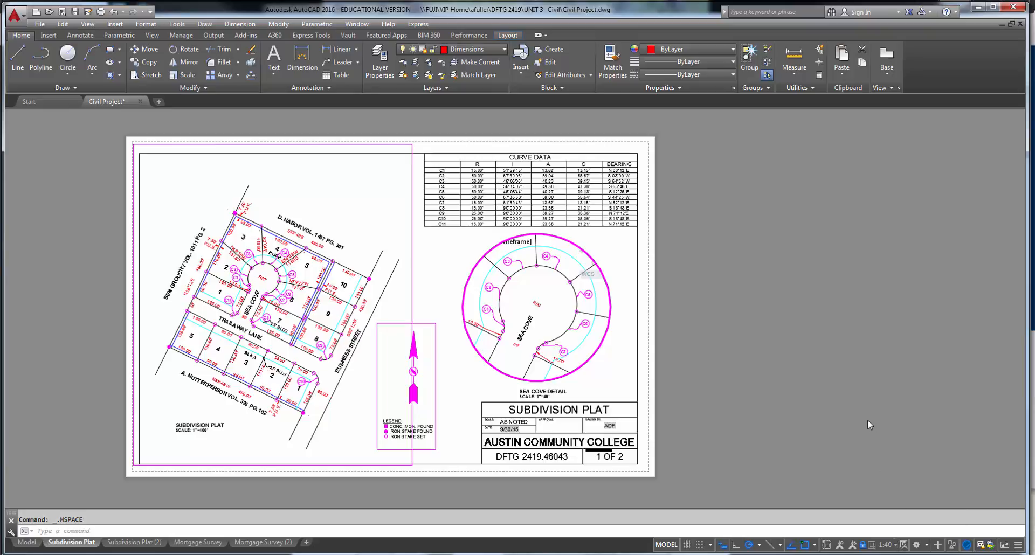
# Step: Return to paper space and erase the circular Sea Cove detail viewport
pyautogui.doubleClick(726, 280)
pyautogui.click(596, 265)
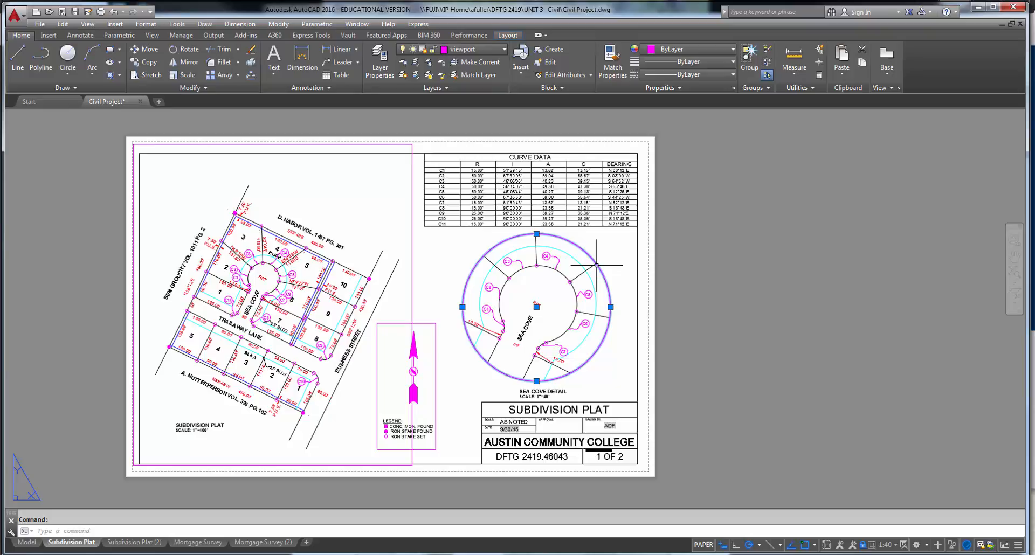
pyautogui.press('Delete')
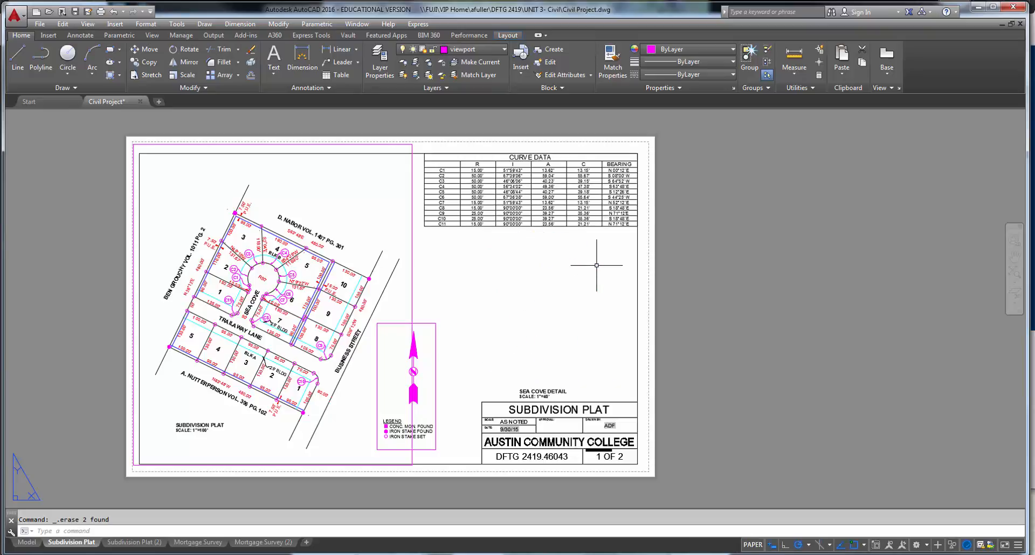
# Step: Make the viewport layer current and draw a circle in the empty area between the Curve Data table and the Sea Cove Detail title
pyautogui.click(479, 46)
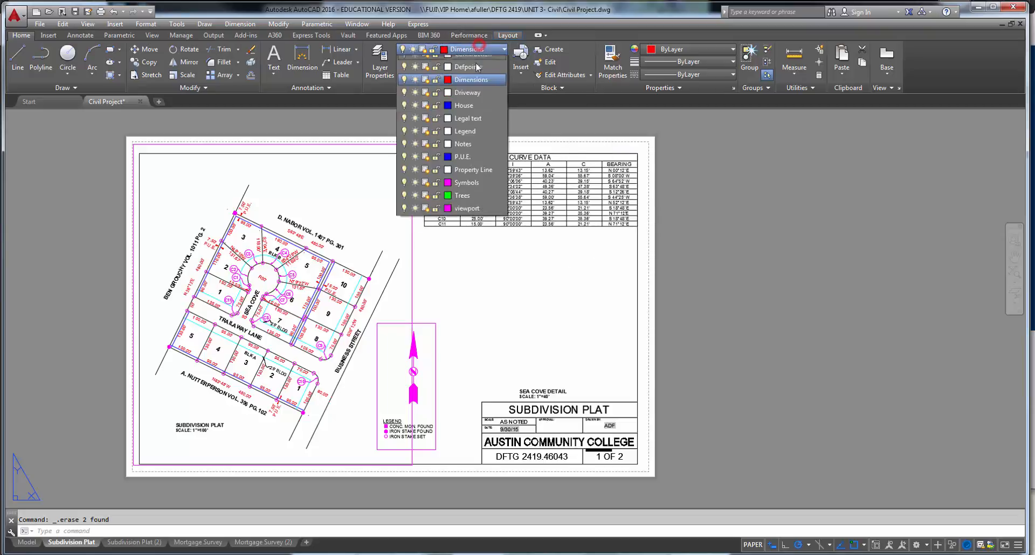
pyautogui.click(470, 258)
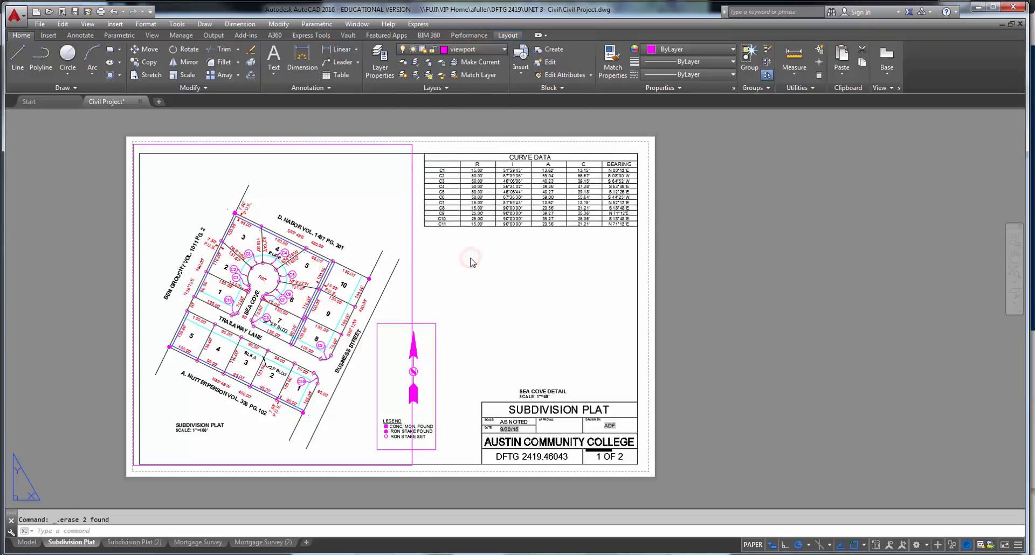
pyautogui.click(72, 65)
pyautogui.click(534, 298)
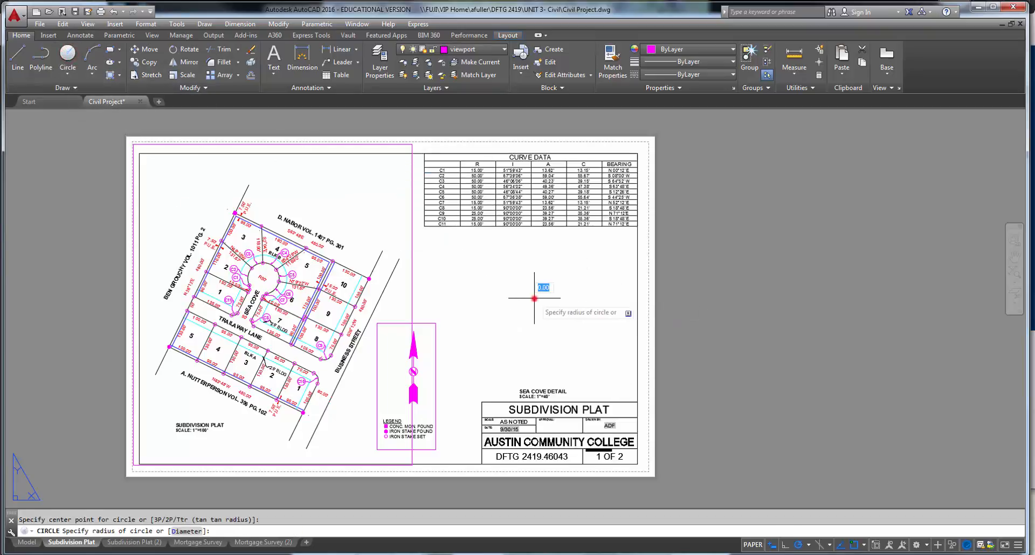
pyautogui.click(549, 361)
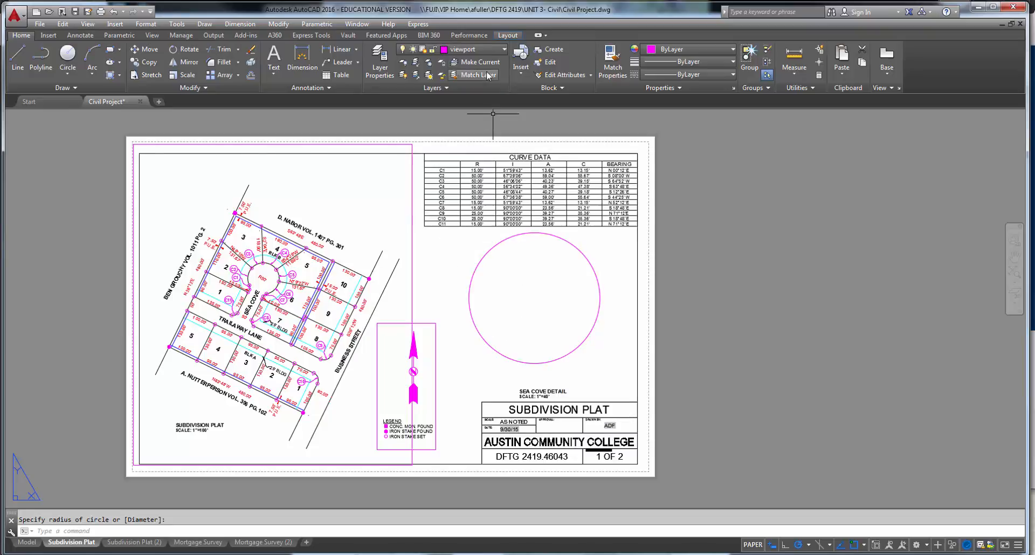
# Step: Convert the new circle into a layout viewport using the Object viewport option
pyautogui.click(509, 37)
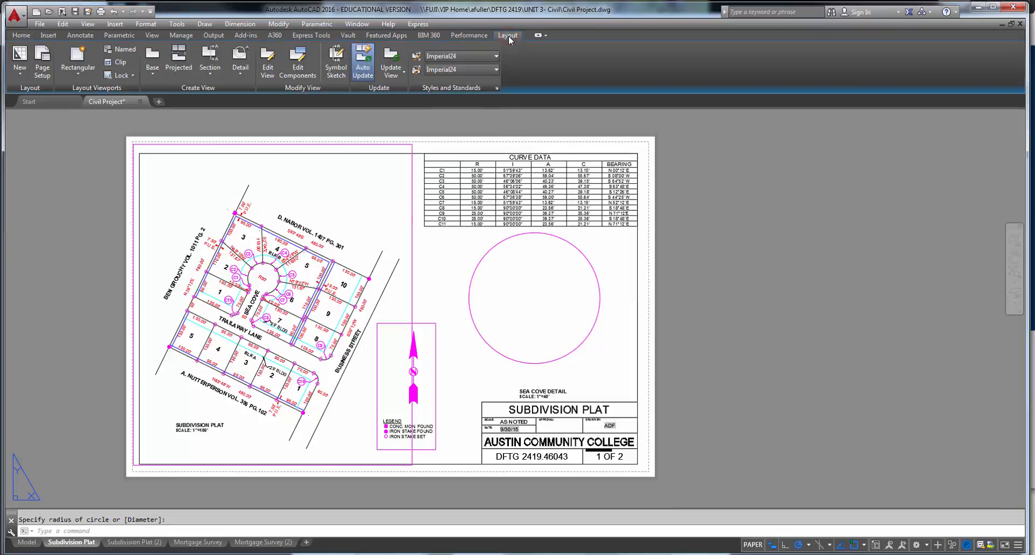
pyautogui.click(70, 72)
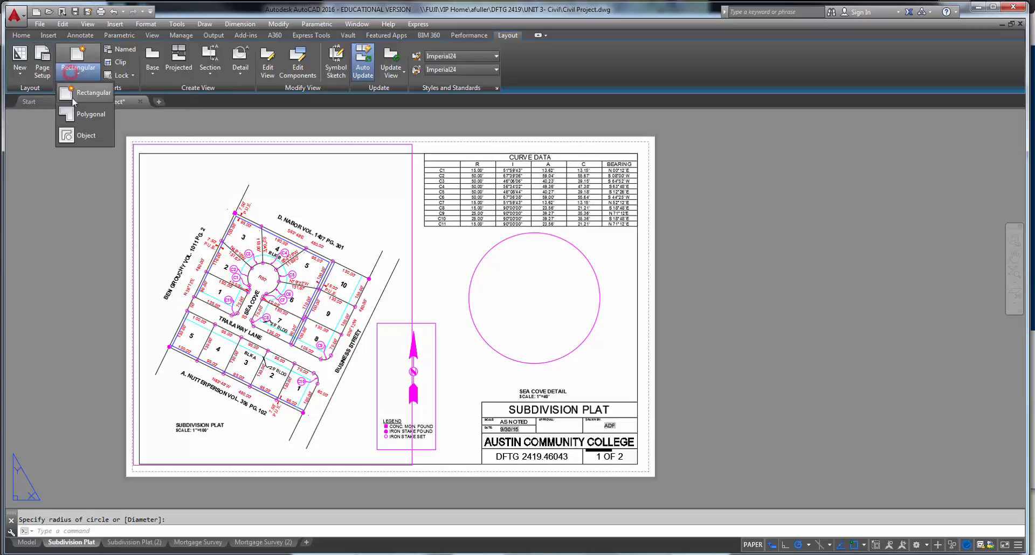
pyautogui.click(88, 139)
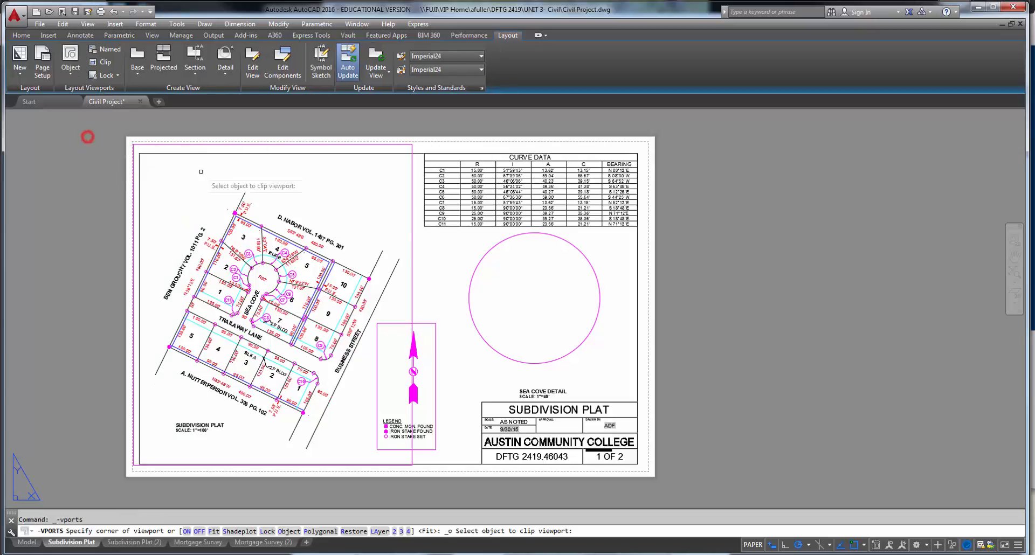
pyautogui.click(477, 264)
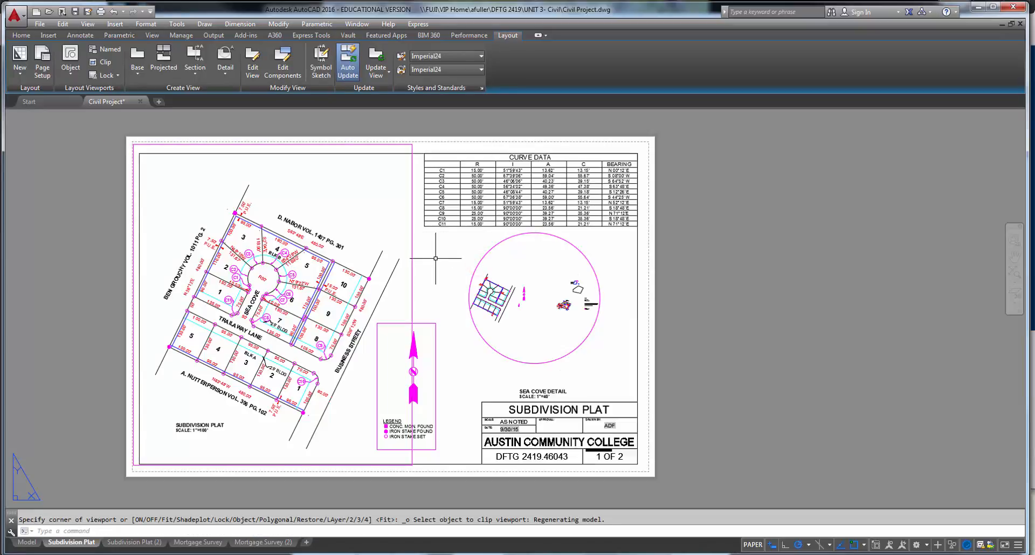
# Step: Set the circular viewport's scale to 1:40 and center the Sea Cove cul-de-sac inside it
pyautogui.doubleClick(504, 307)
pyautogui.scroll(10, 502, 314)
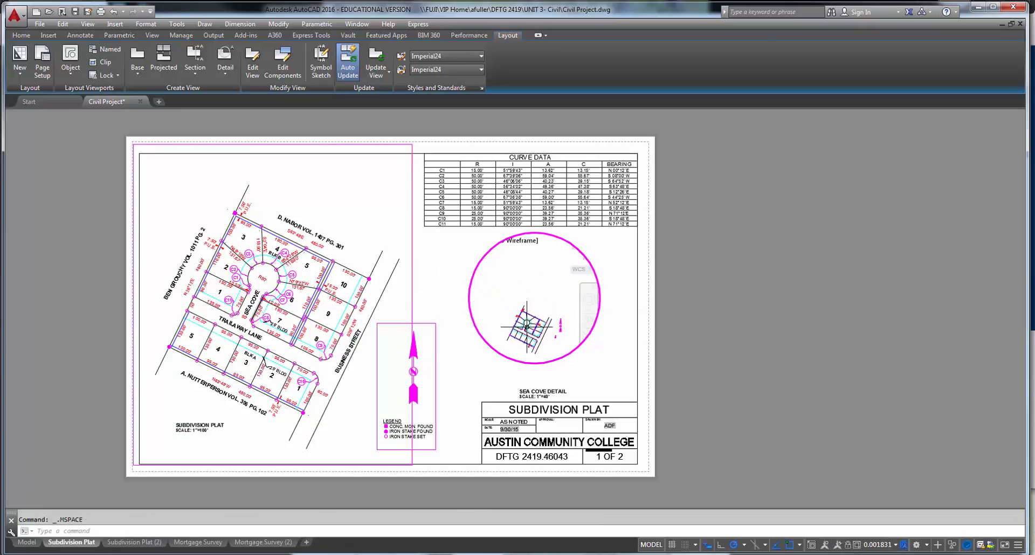
pyautogui.moveTo(526, 325); pyautogui.dragTo(538, 331, button='middle')
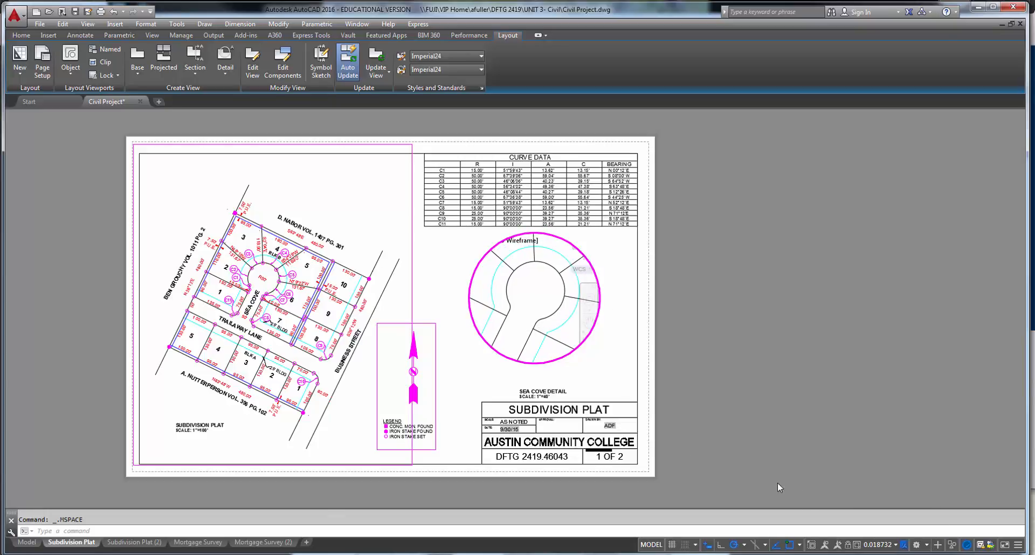
pyautogui.click(896, 546)
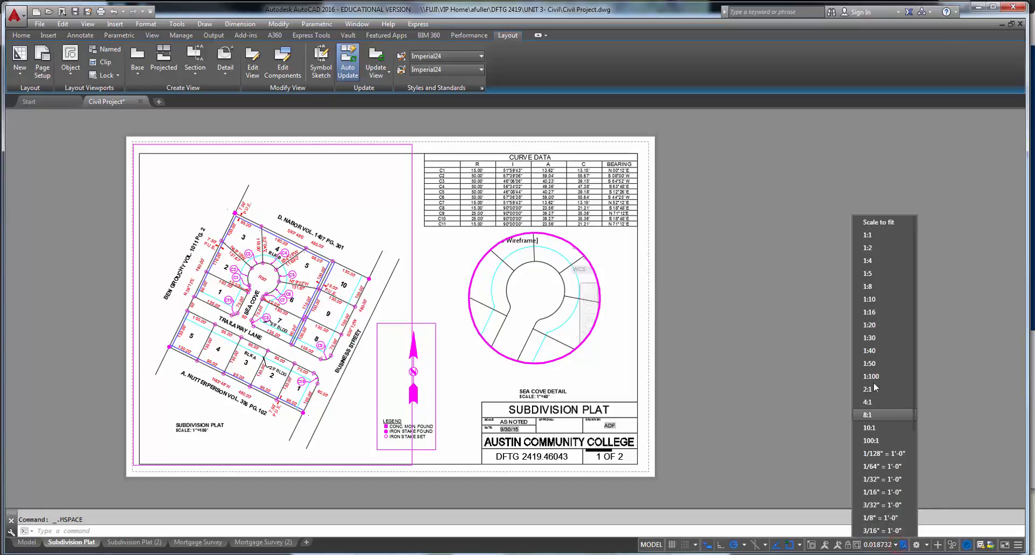
pyautogui.click(871, 349)
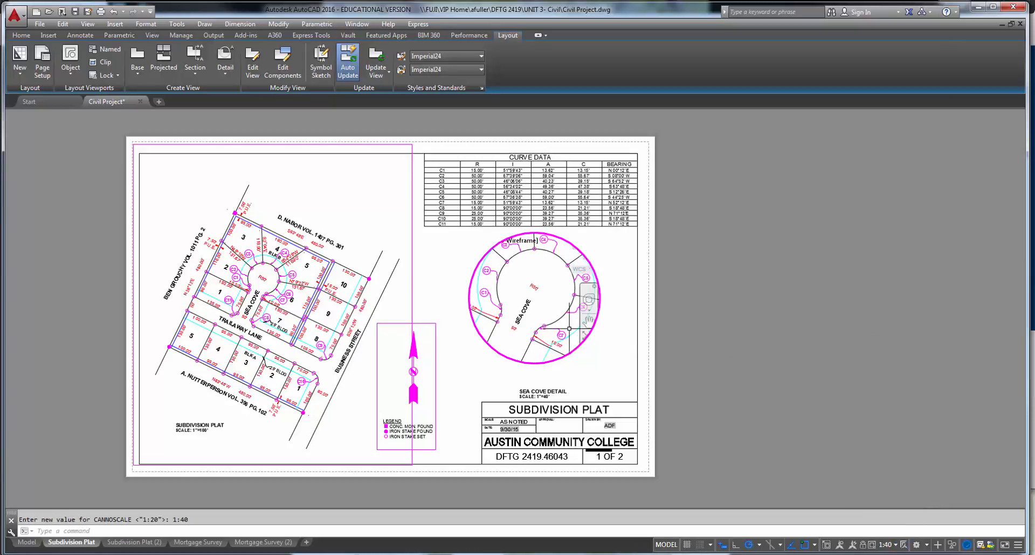
pyautogui.moveTo(554, 330)
pyautogui.mouseDown(button='middle')
pyautogui.moveTo(550, 342)
pyautogui.moveTo(566, 333)
pyautogui.mouseUp(button='middle')
# Step: Return to paper space and enlarge the circular viewport by its quadrant grip so more of the Sea Cove detail fits
pyautogui.click(596, 359)
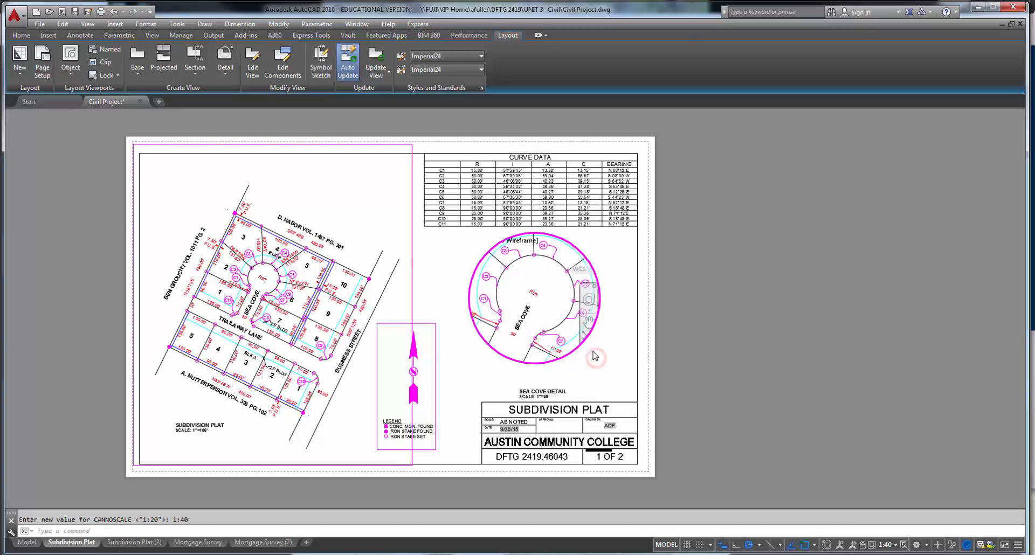
pyautogui.doubleClick(617, 376)
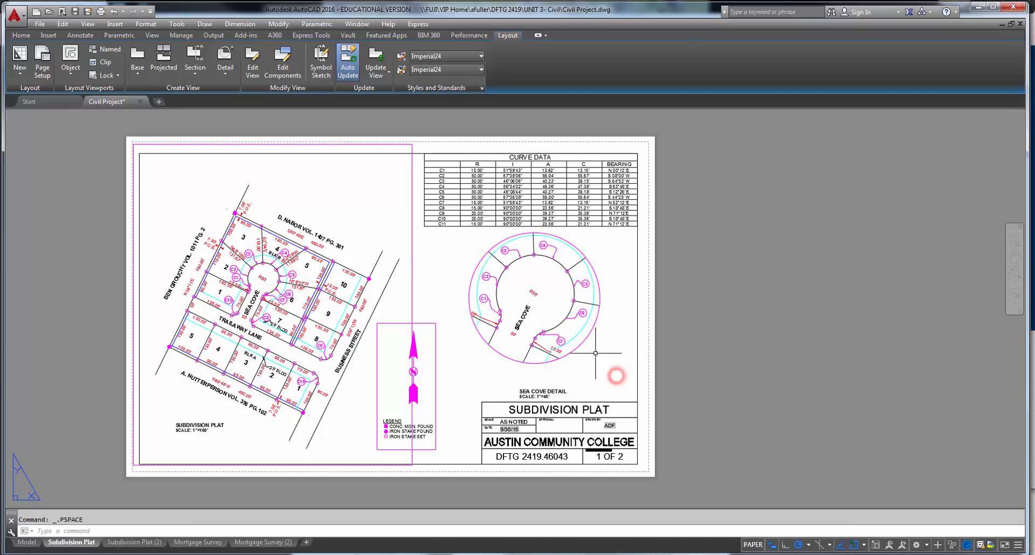
pyautogui.click(594, 354)
pyautogui.click(574, 327)
pyautogui.click(600, 297)
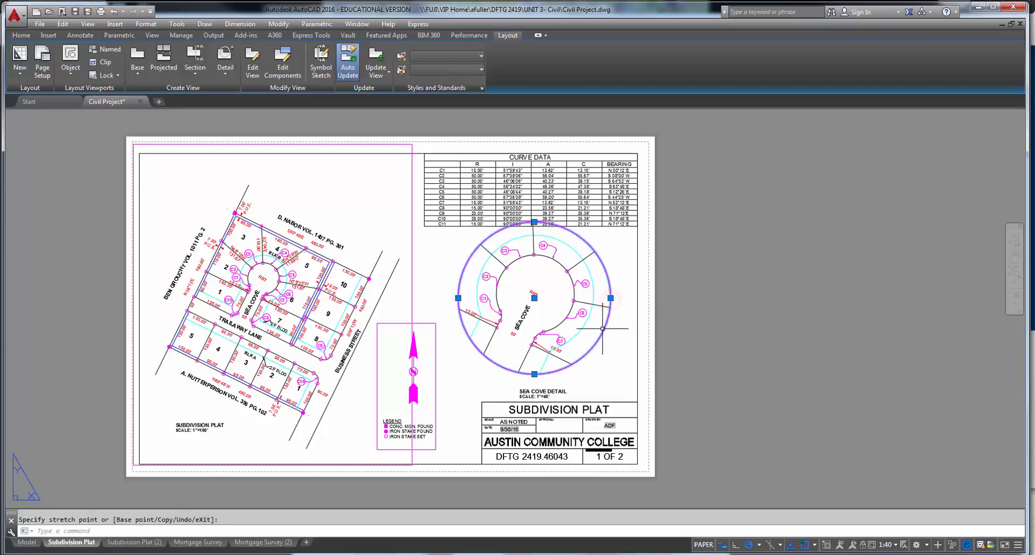
# Step: Move the circular viewport slightly down and left, clear of the Curve Data table
pyautogui.write('m')
pyautogui.press('Return')
pyautogui.moveTo(604, 331); pyautogui.dragTo(602, 347, button='middle')
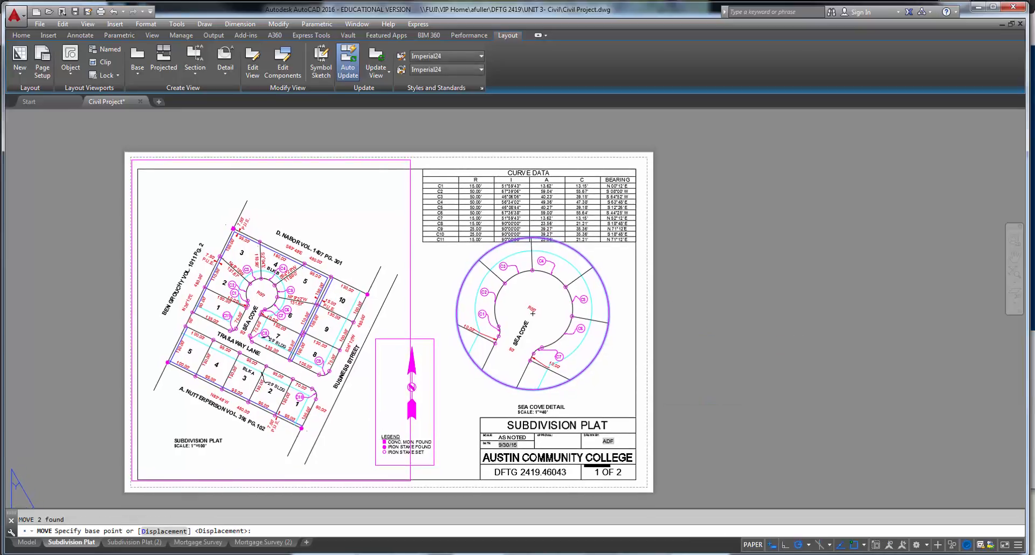
pyautogui.click(593, 371)
pyautogui.click(591, 376)
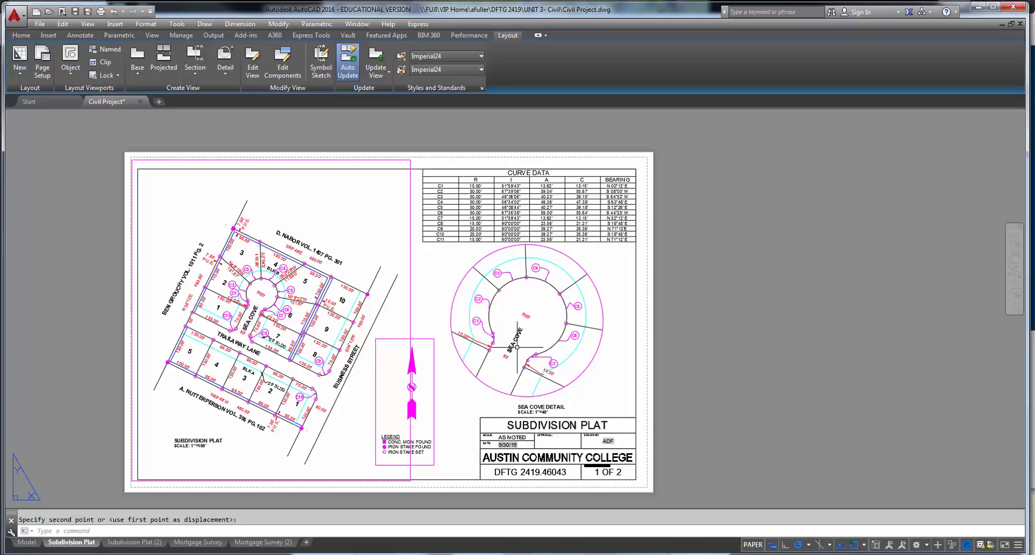
# Step: In model space, select the Sea Cove stake symbol, C4 curve label, radius, street name and nearby dimensions to examine their annotative scale representations
pyautogui.scroll(2, 496, 348)
pyautogui.scroll(2, 448, 343)
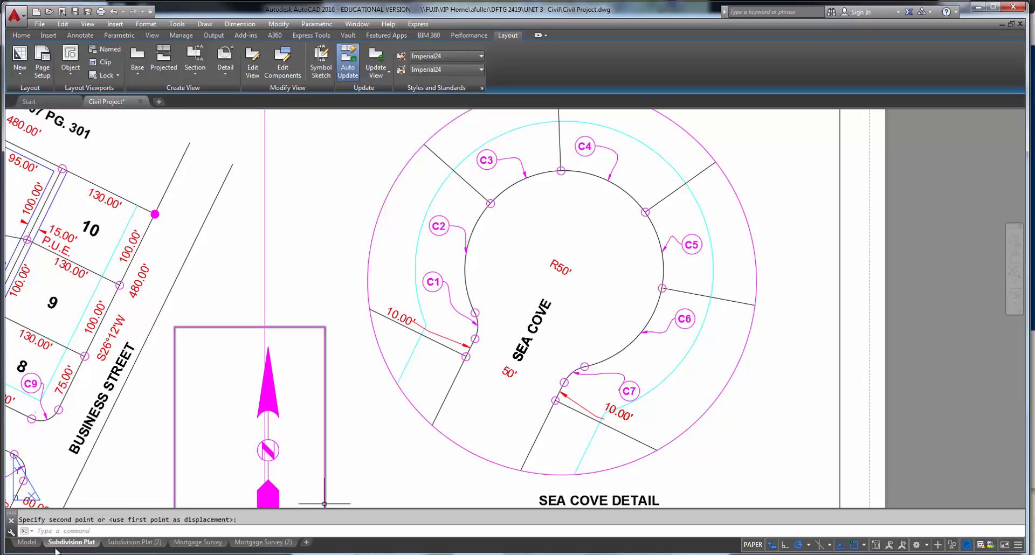
pyautogui.click(27, 542)
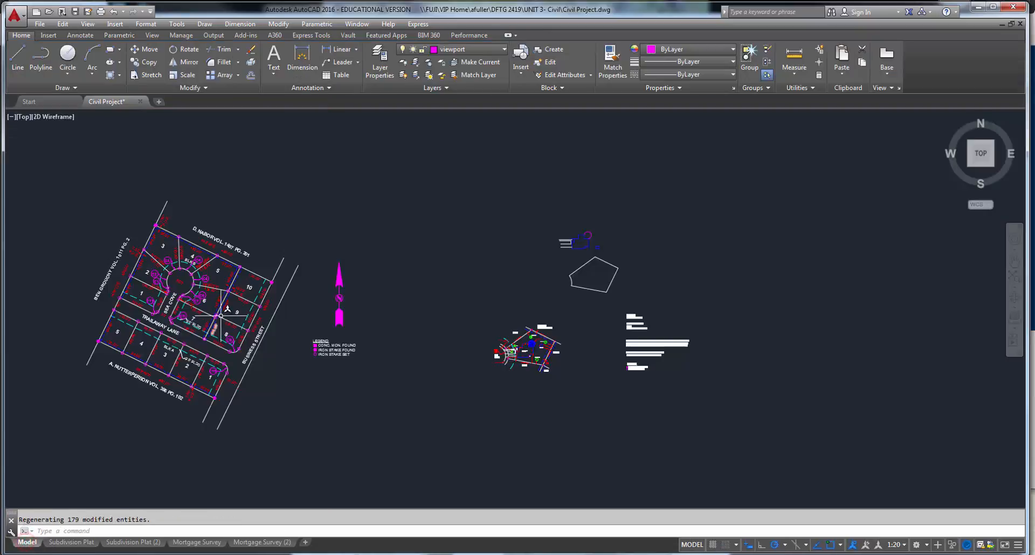
pyautogui.scroll(6, 221, 316)
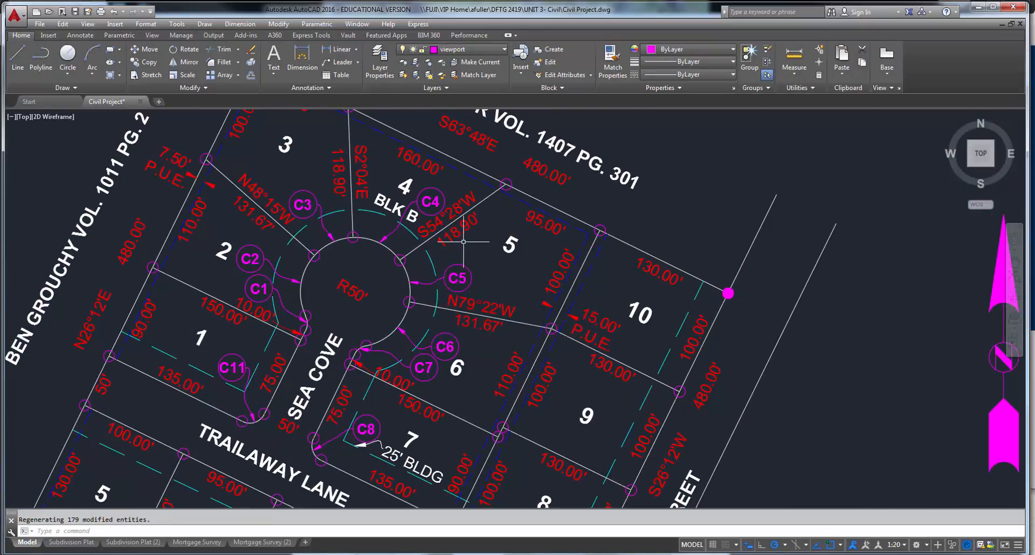
pyautogui.click(400, 261)
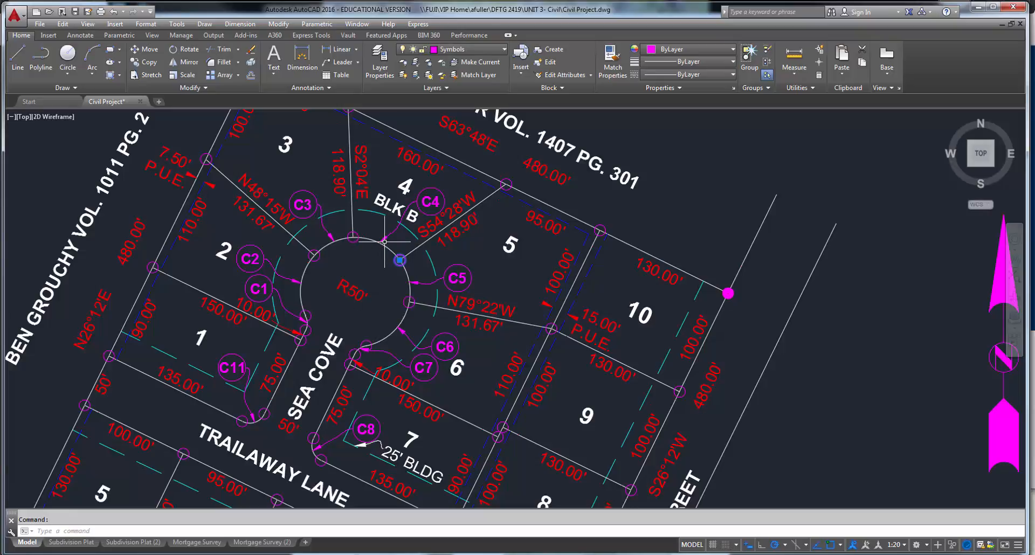
pyautogui.click(384, 240)
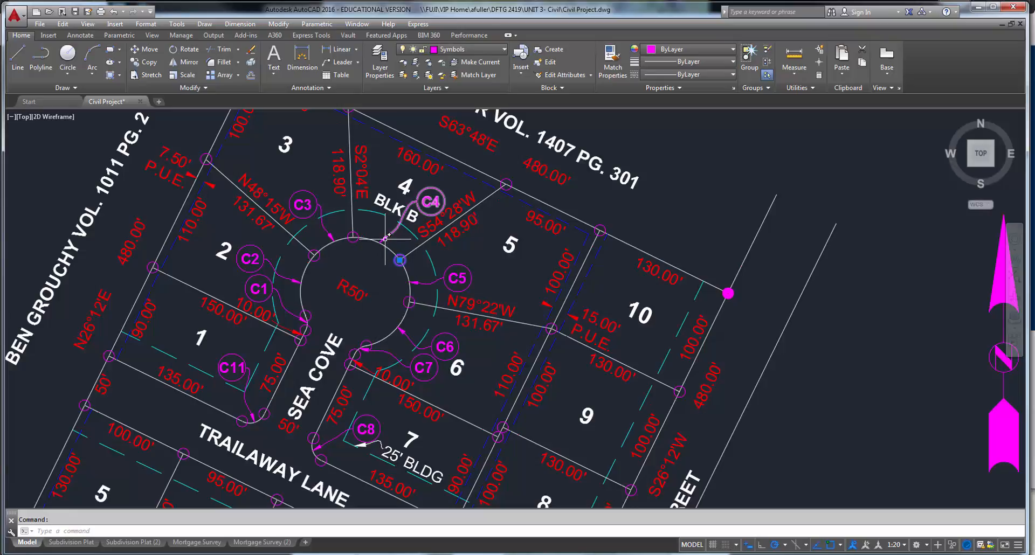
pyautogui.click(357, 296)
pyautogui.click(337, 340)
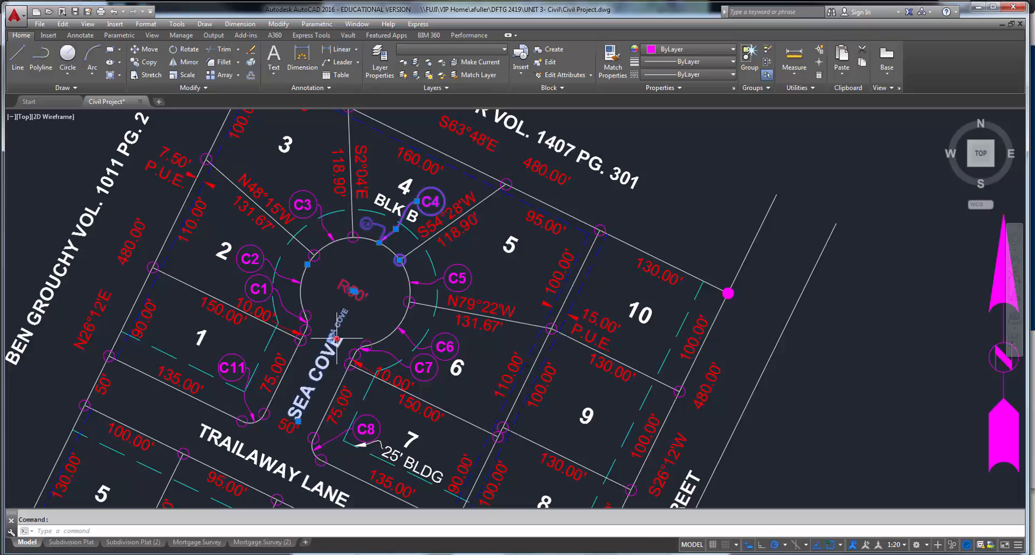
pyautogui.click(287, 425)
pyautogui.click(268, 313)
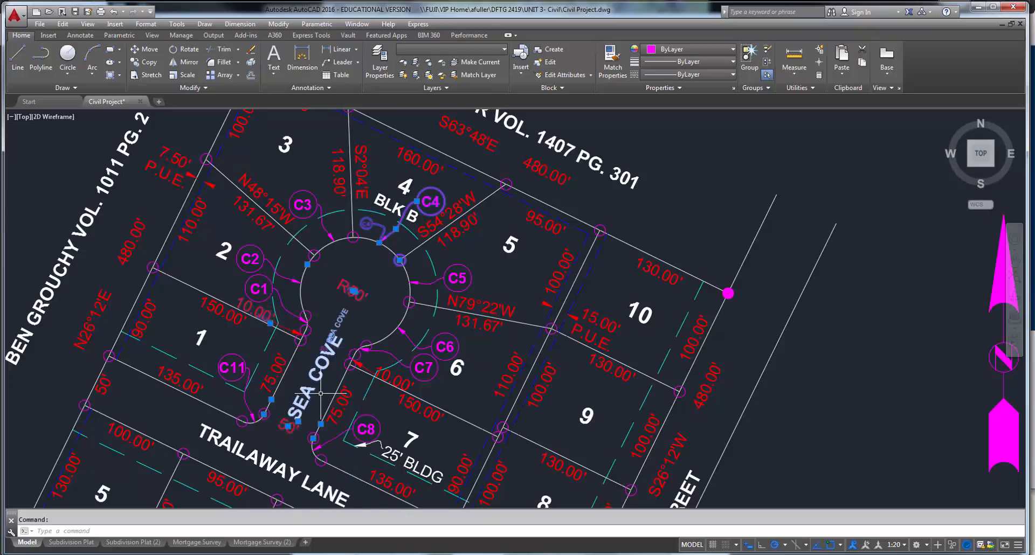
# Step: Return to the Subdivision Plat layout, activate the circular Sea Cove viewport to check its contents and scale, and go back to paper space
pyautogui.click(86, 542)
pyautogui.moveTo(358, 296); pyautogui.dragTo(351, 347, button='middle')
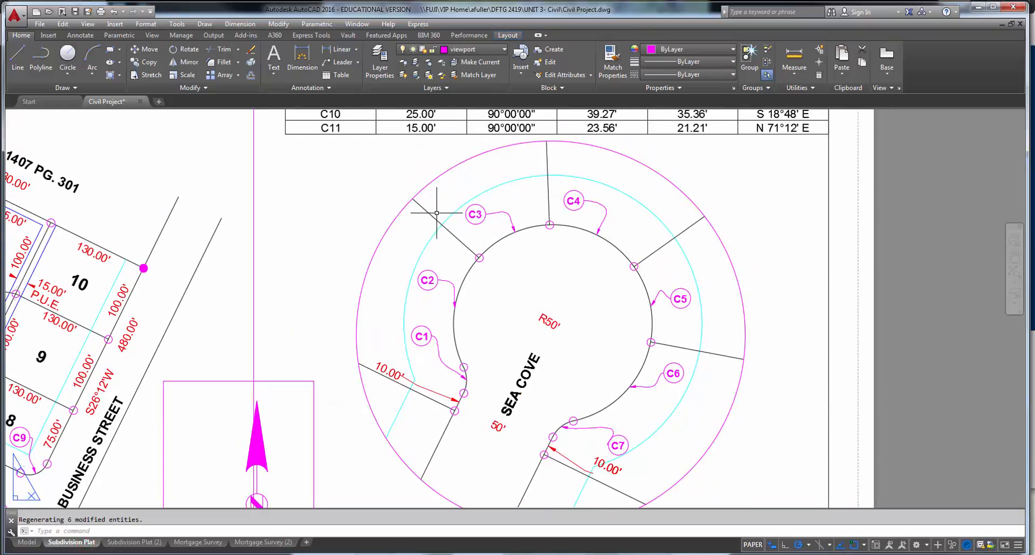
pyautogui.doubleClick(548, 154)
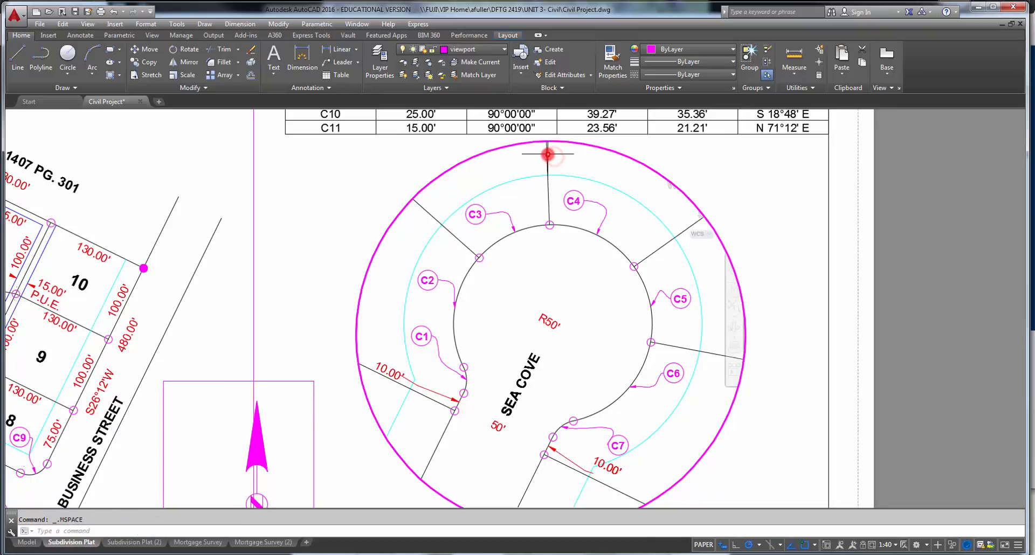
pyautogui.click(548, 154)
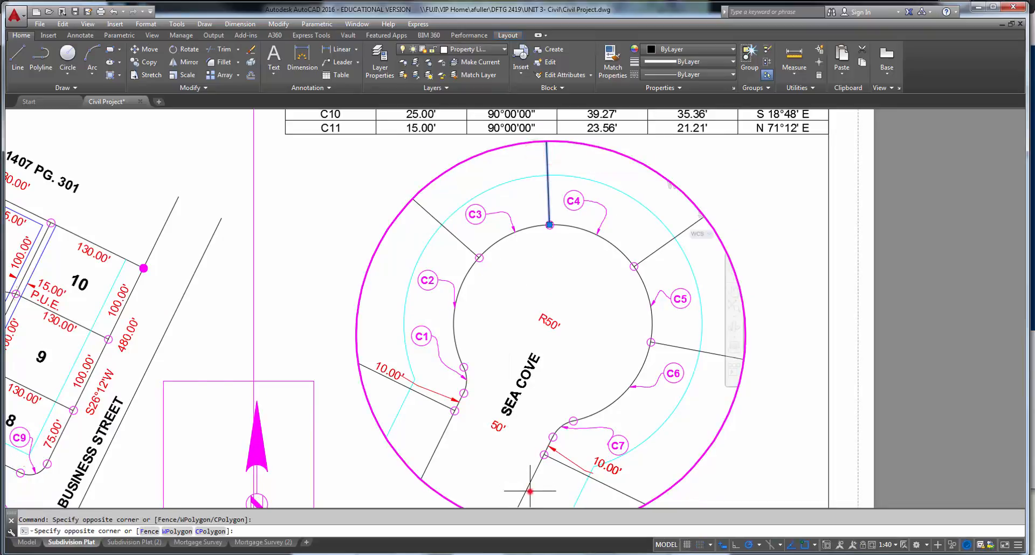
pyautogui.press('Escape')
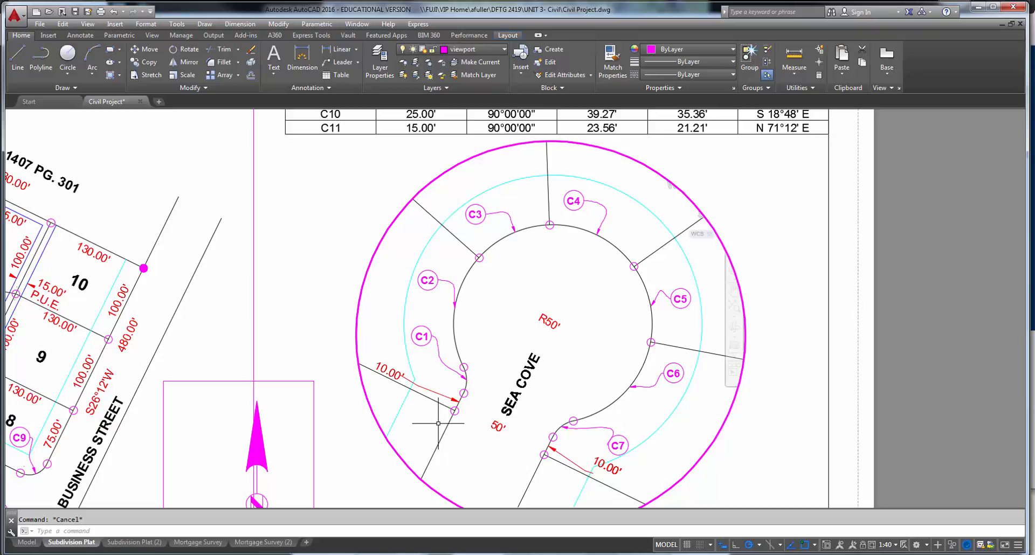
pyautogui.doubleClick(291, 233)
# Step: Activate the north arrow and legend viewport to check its scale, and return to paper space
pyautogui.scroll(-2, 322, 270)
pyautogui.moveTo(321, 270); pyautogui.dragTo(471, 218, button='middle')
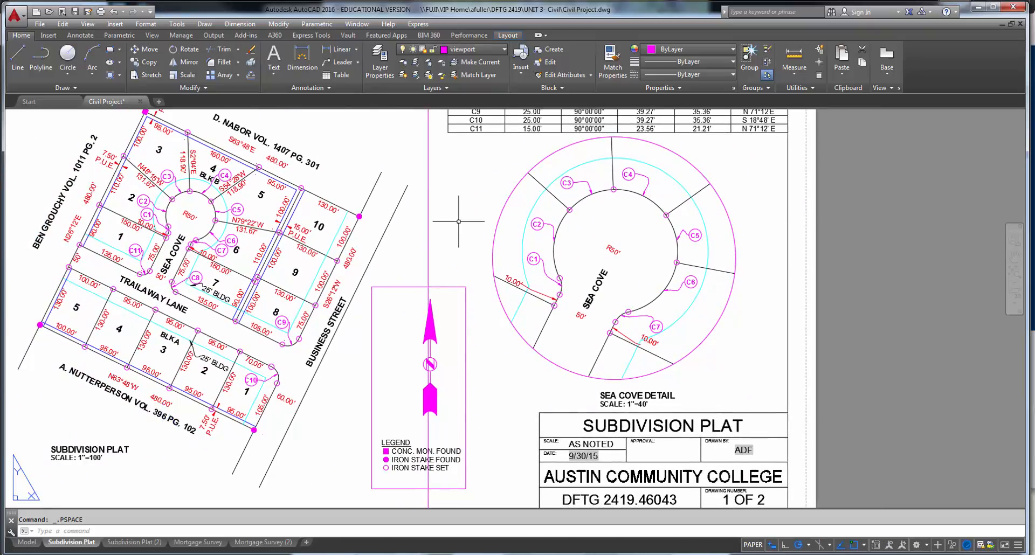
pyautogui.doubleClick(411, 243)
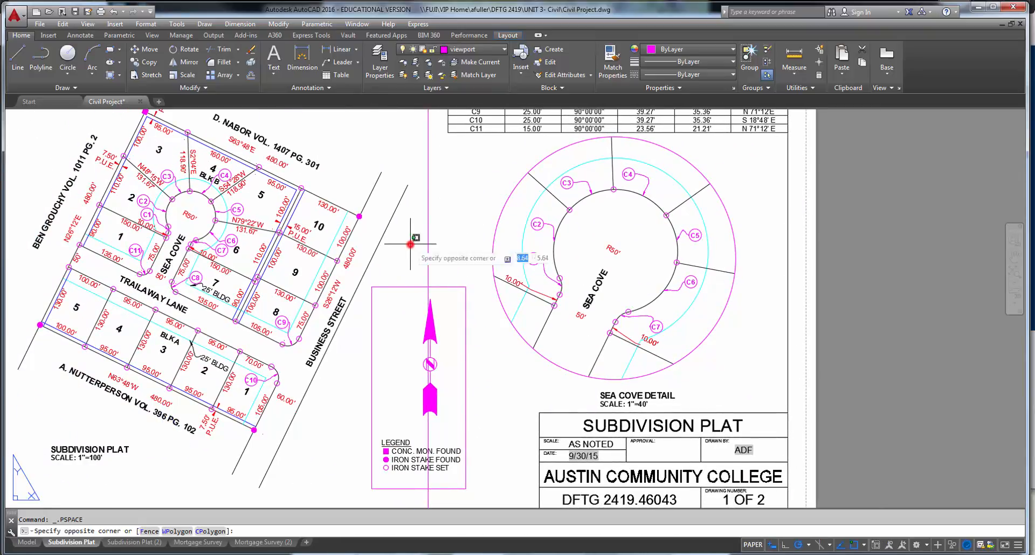
pyautogui.click(445, 305)
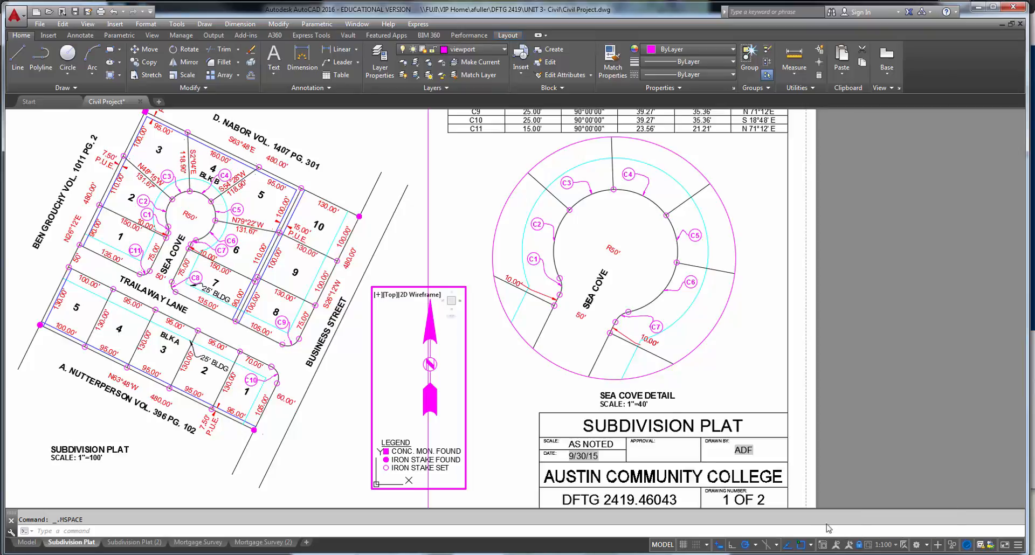
pyautogui.doubleClick(478, 235)
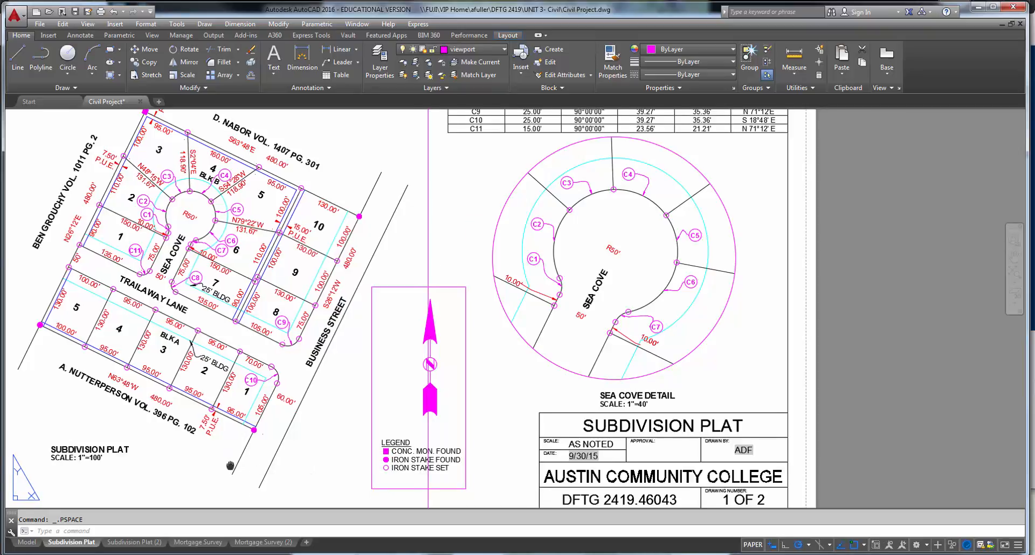
# Step: Select the Subdivision Plat and Sea Cove Detail titles in paper space to examine them, and clear the selection
pyautogui.moveTo(229, 465); pyautogui.dragTo(253, 426, button='middle')
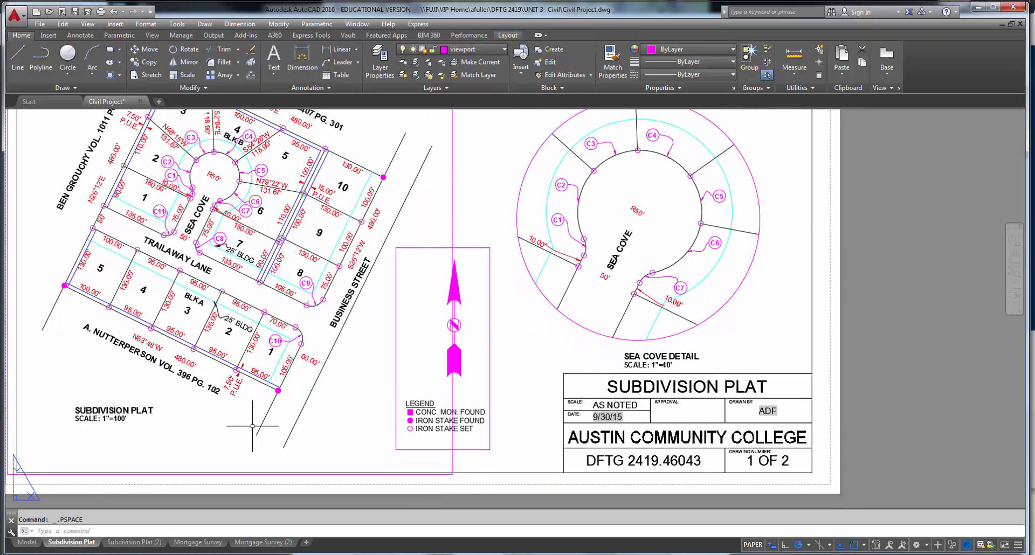
pyautogui.click(61, 397)
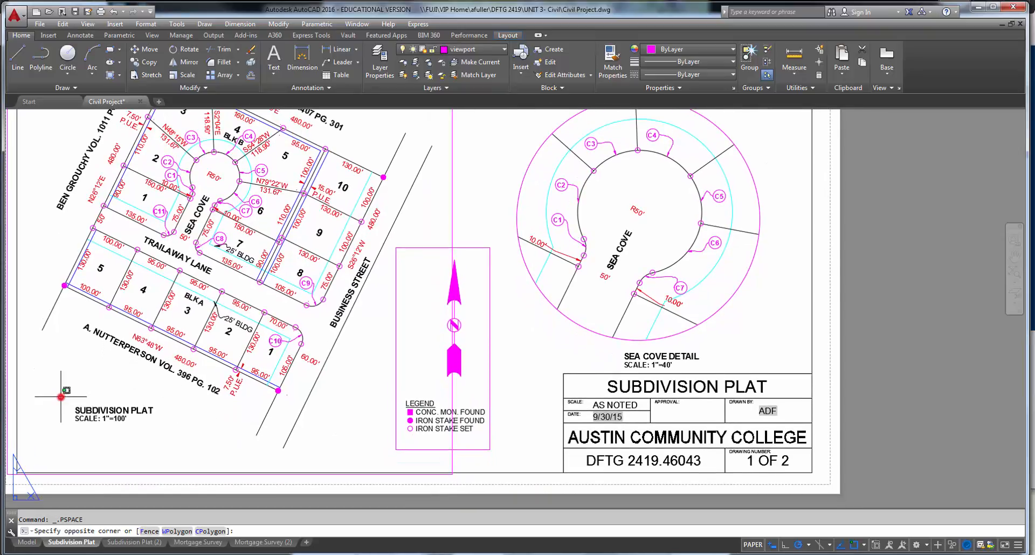
pyautogui.click(161, 437)
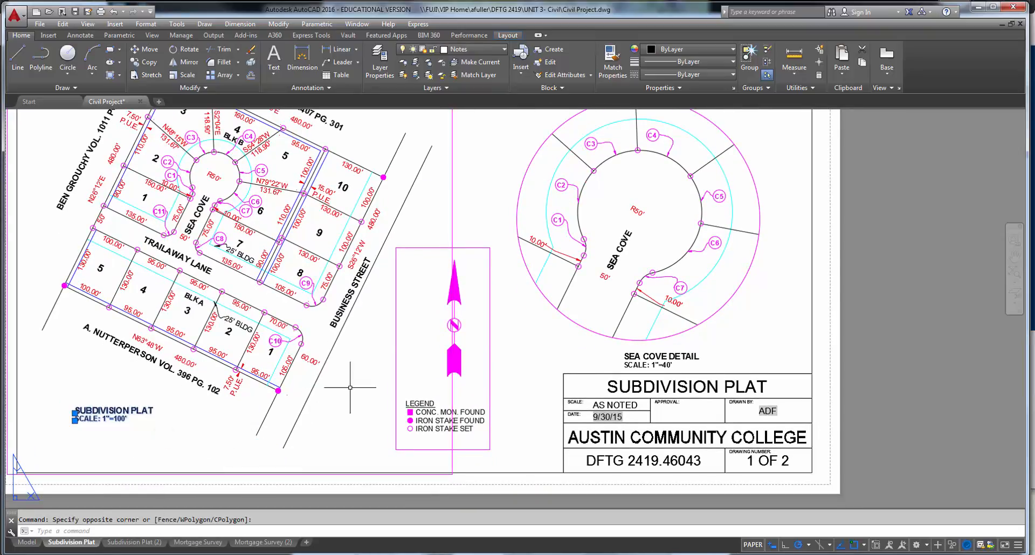
pyautogui.click(608, 345)
pyautogui.click(679, 360)
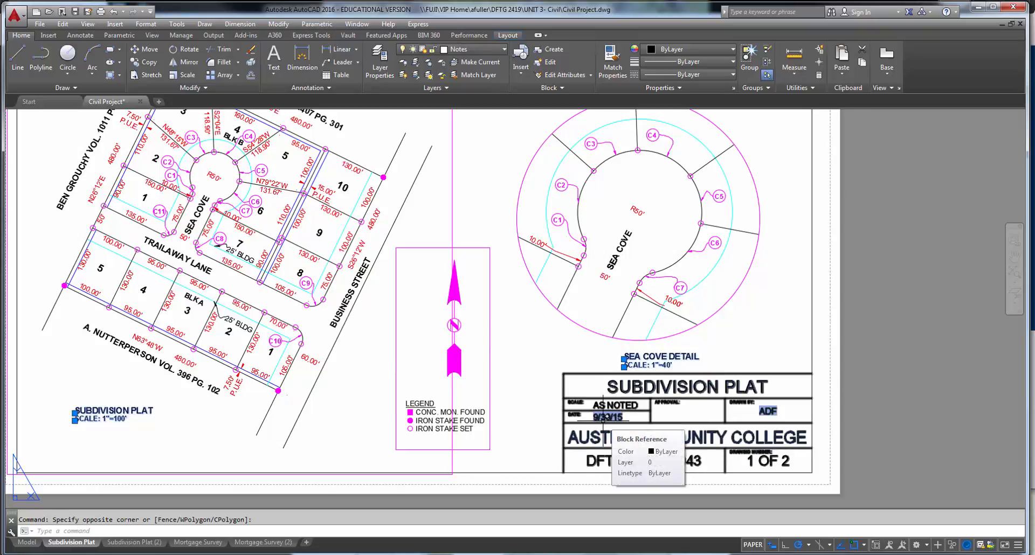
pyautogui.press('Escape')
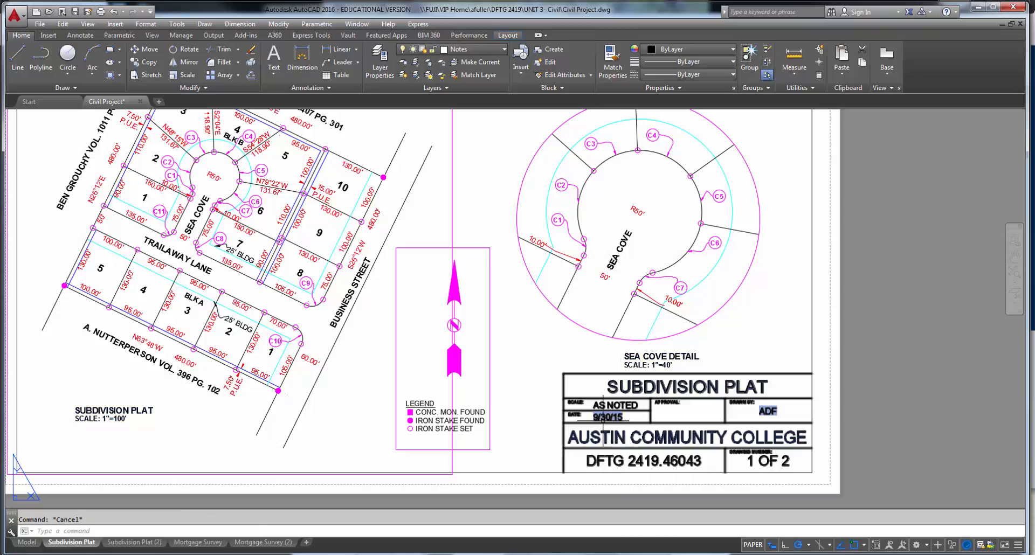
# Step: Delete the Curve Data table above the circular viewport in paper space
pyautogui.moveTo(510, 290); pyautogui.dragTo(455, 432, button='middle')
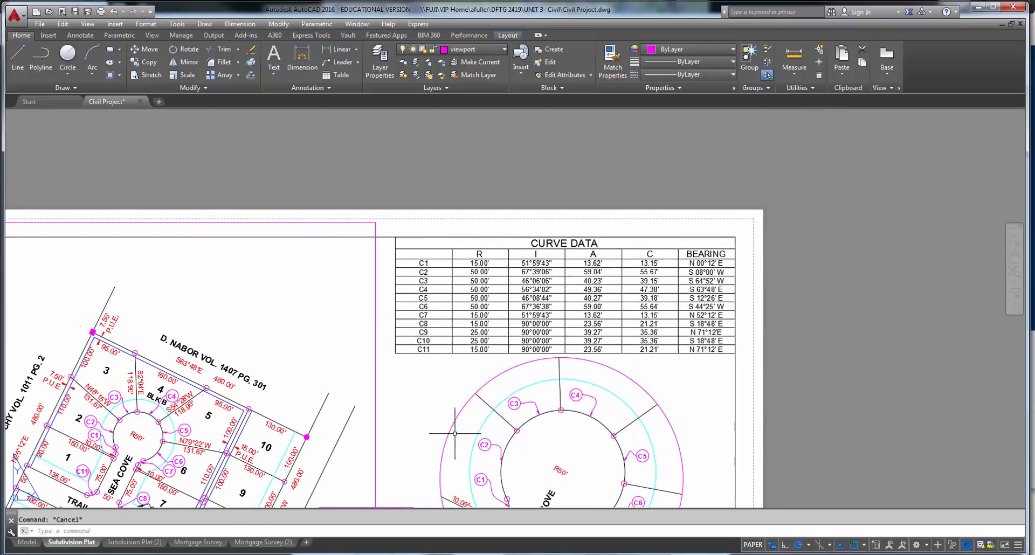
pyautogui.moveTo(450, 370); pyautogui.dragTo(376, 378, button='middle')
pyautogui.scroll(1, 407, 363)
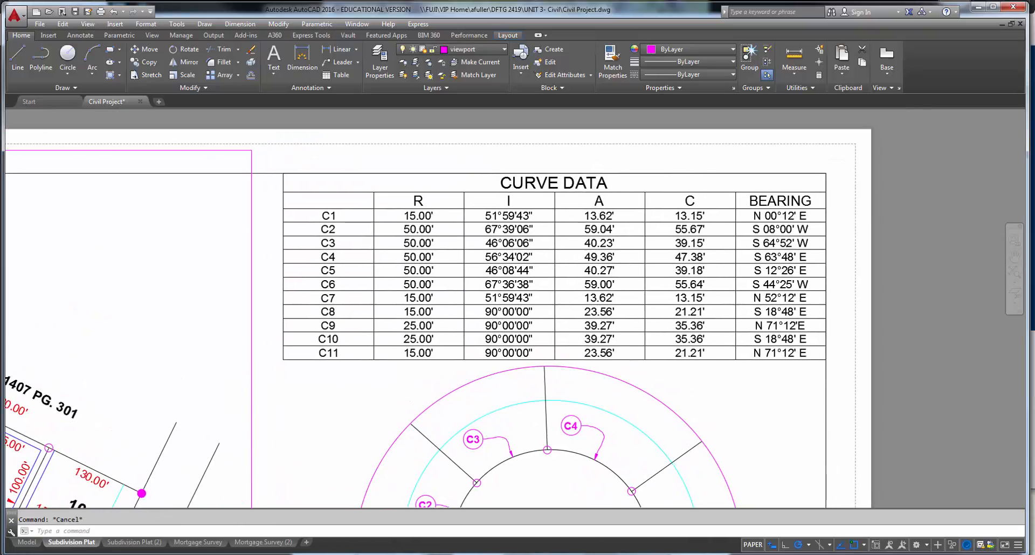
pyautogui.click(378, 378)
pyautogui.click(335, 340)
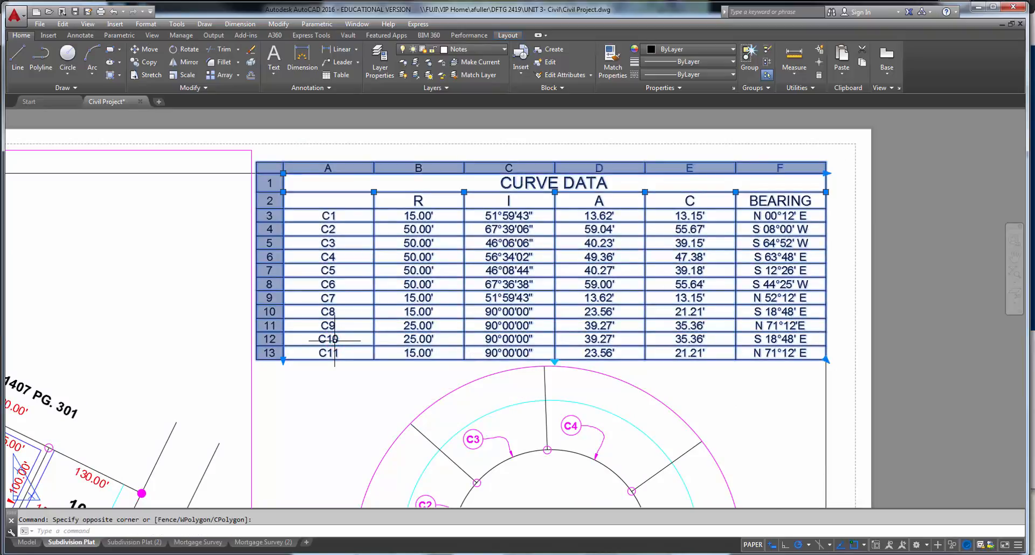
pyautogui.press('Delete')
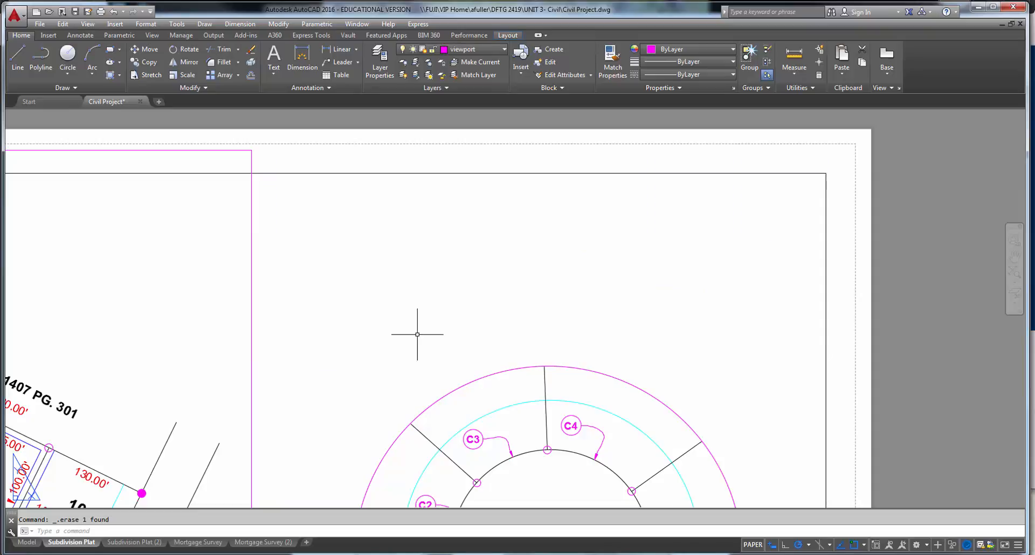
# Step: Open the Curve Data table style for modification and display its Length cell style
pyautogui.click(73, 37)
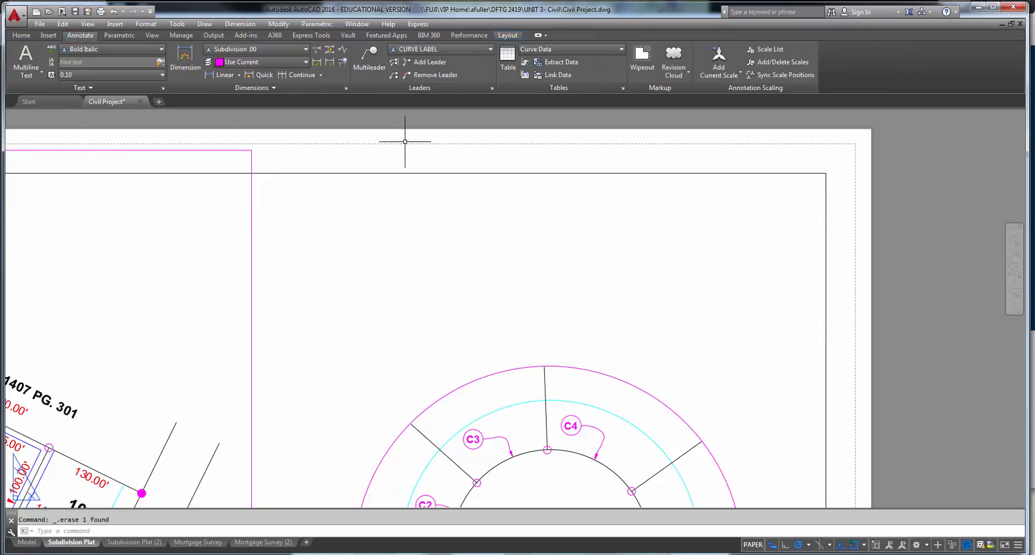
pyautogui.click(622, 88)
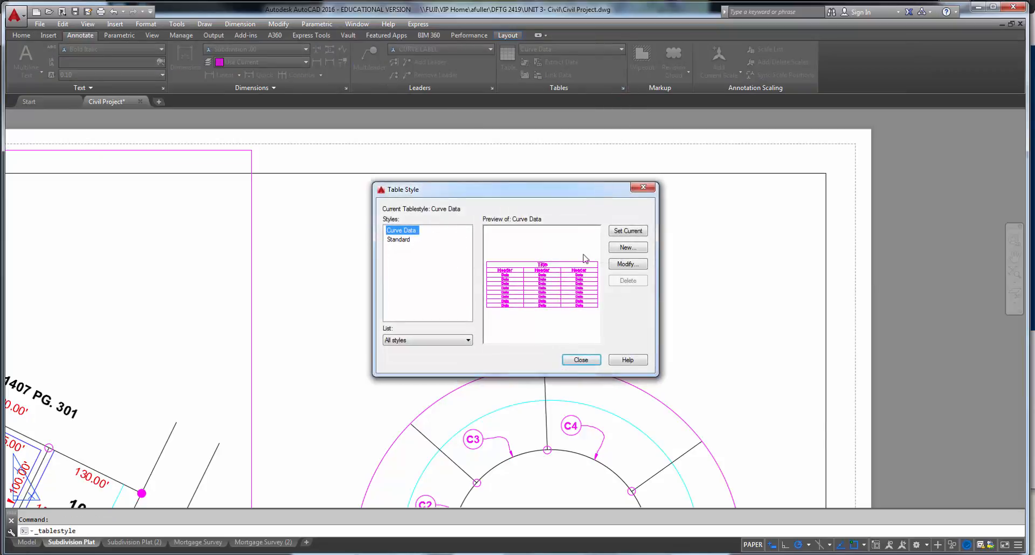
pyautogui.click(627, 264)
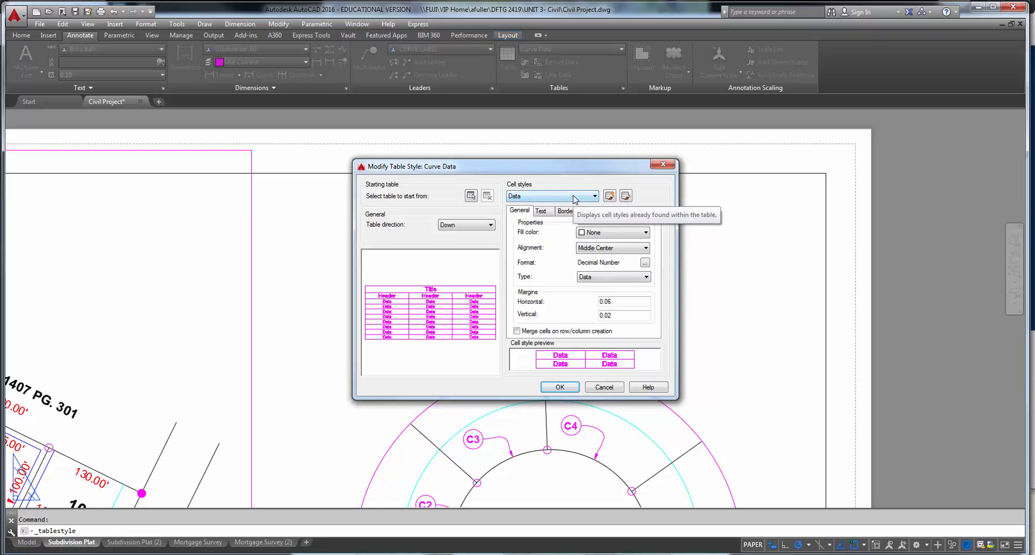
pyautogui.click(575, 198)
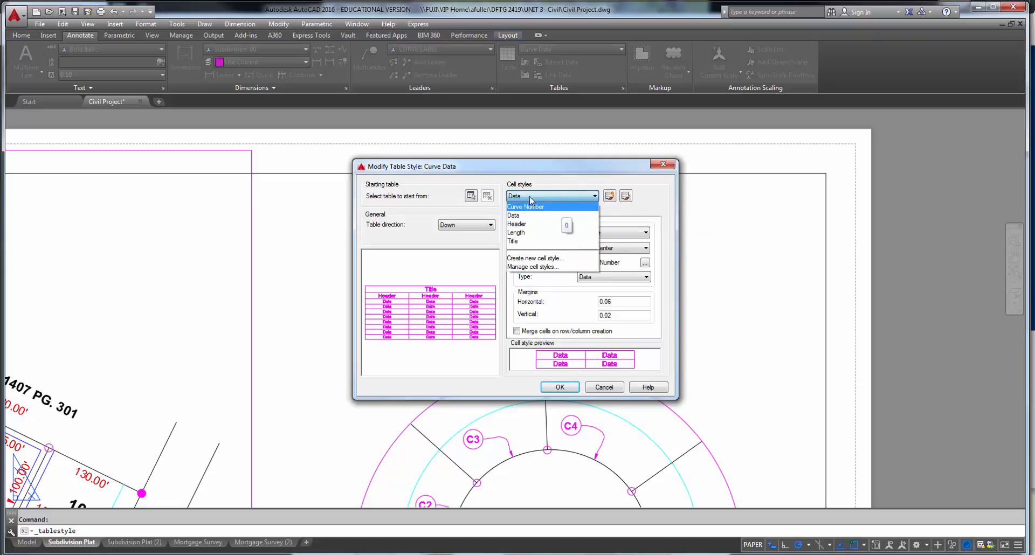
pyautogui.click(528, 238)
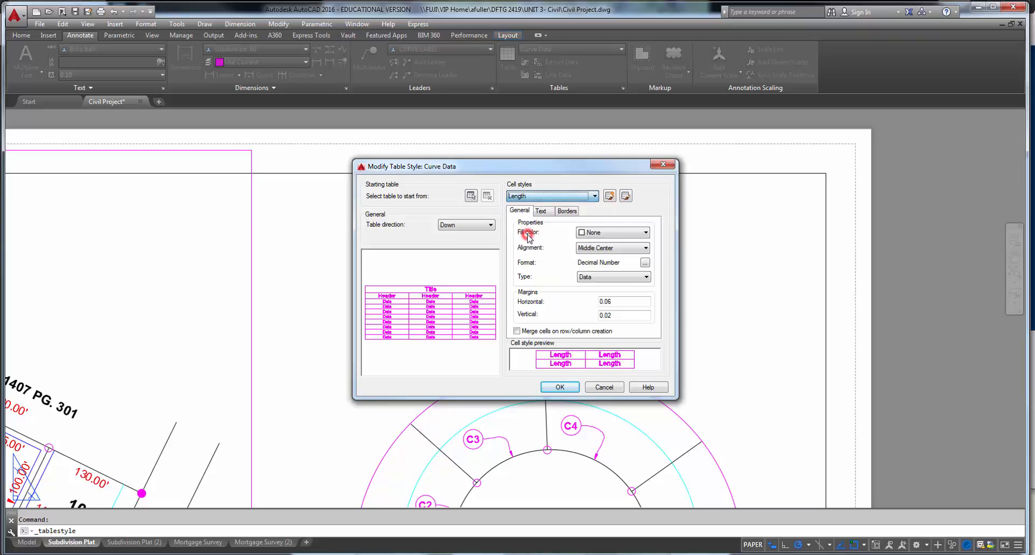
# Step: Examine the suffix in the Length cell style's additional decimal number format, and leave the format settings without changes
pyautogui.click(645, 263)
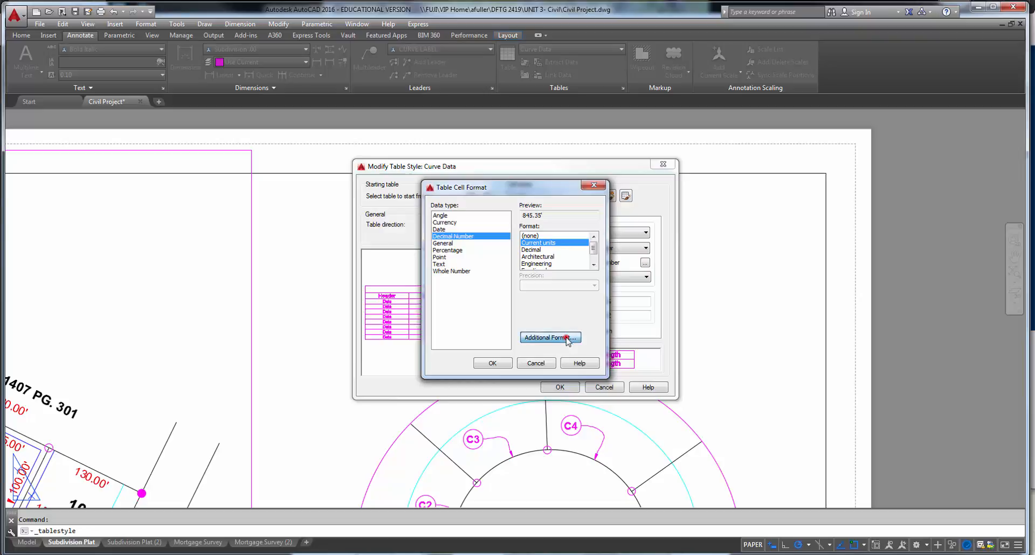
pyautogui.click(565, 338)
pyautogui.click(556, 286)
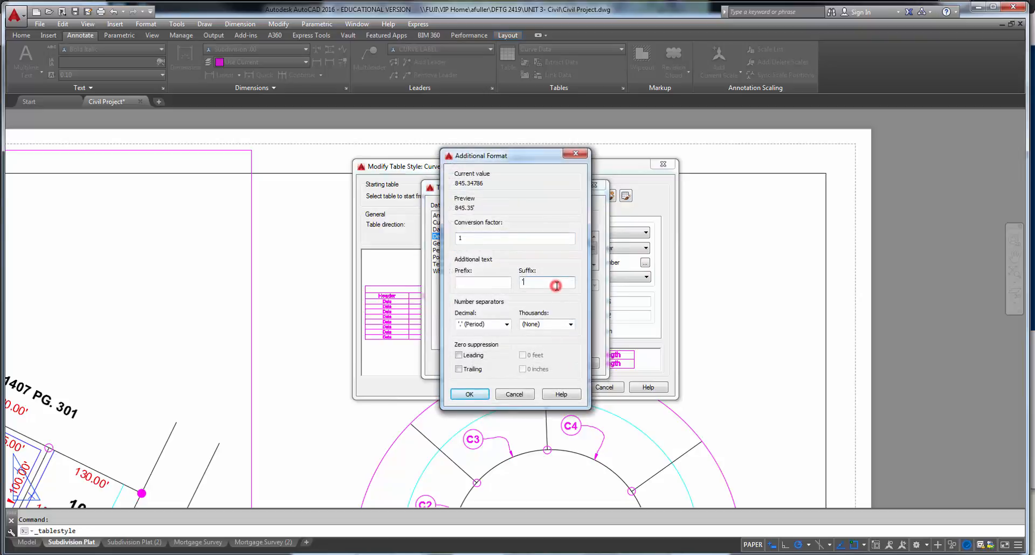
pyautogui.click(576, 154)
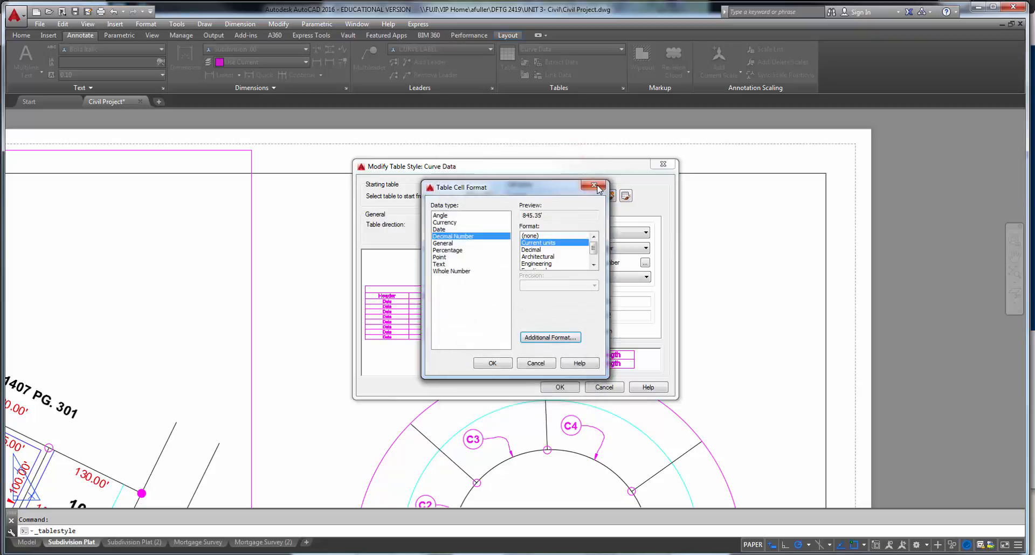
pyautogui.click(593, 185)
# Step: Examine the prefix in the Curve Number cell style's additional whole number format, and close the table style settings without changes
pyautogui.click(593, 197)
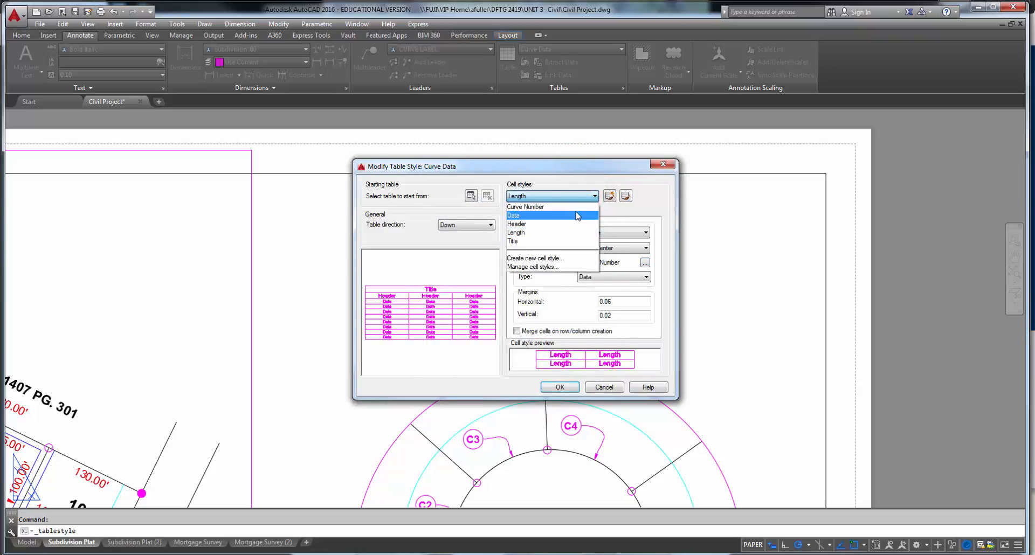
pyautogui.click(574, 210)
pyautogui.click(595, 196)
pyautogui.click(593, 213)
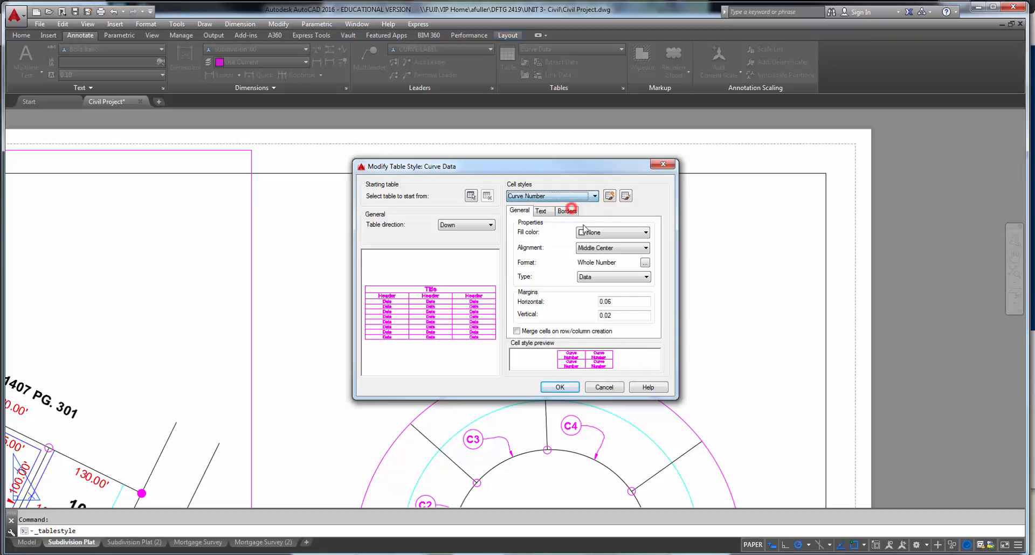
pyautogui.click(645, 262)
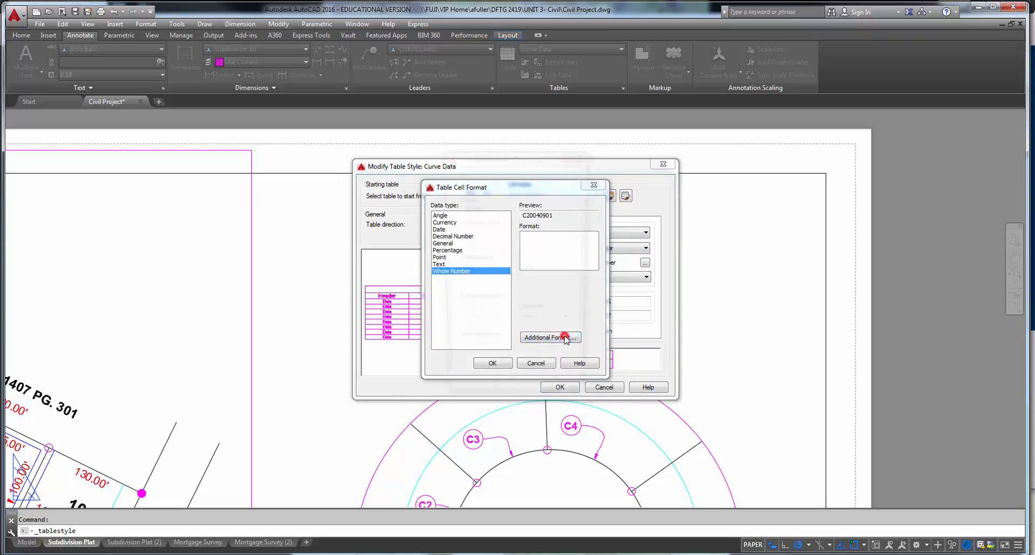
pyautogui.click(565, 338)
pyautogui.click(476, 282)
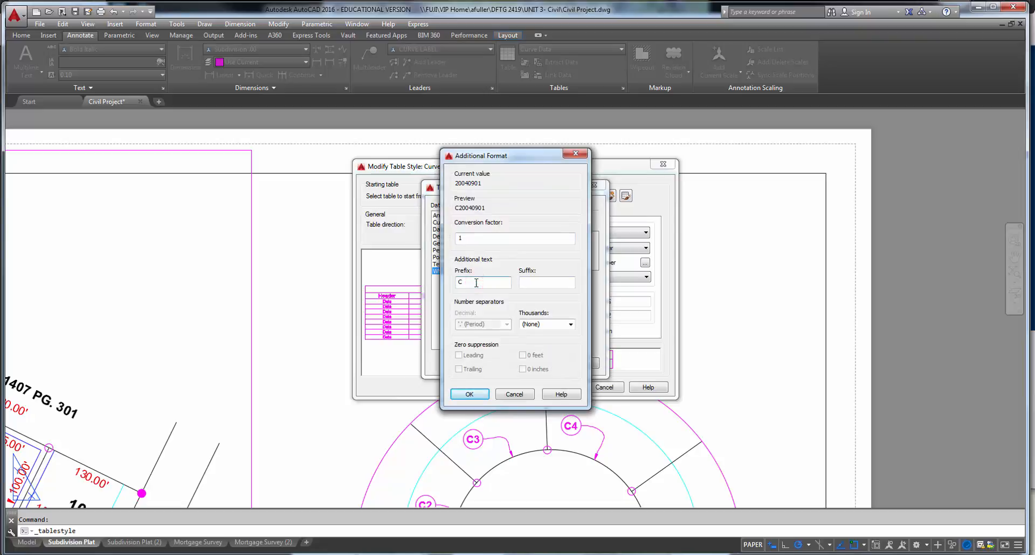
pyautogui.click(575, 153)
pyautogui.click(593, 185)
pyautogui.click(657, 166)
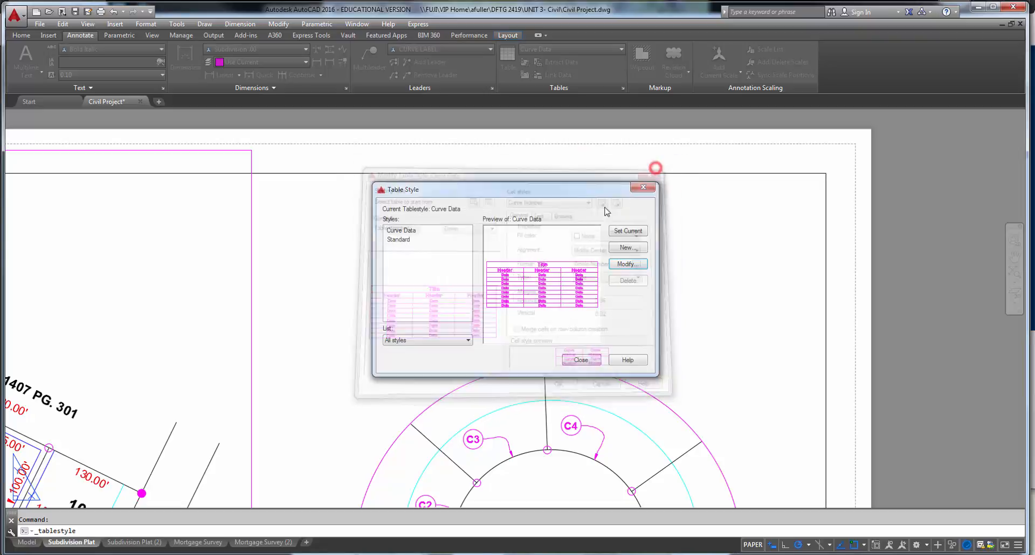
pyautogui.click(634, 186)
# Step: Start inserting an empty table in the Curve Data style, with its size and location specified by a window
pyautogui.moveTo(525, 257); pyautogui.dragTo(492, 244, button='middle')
pyautogui.click(508, 56)
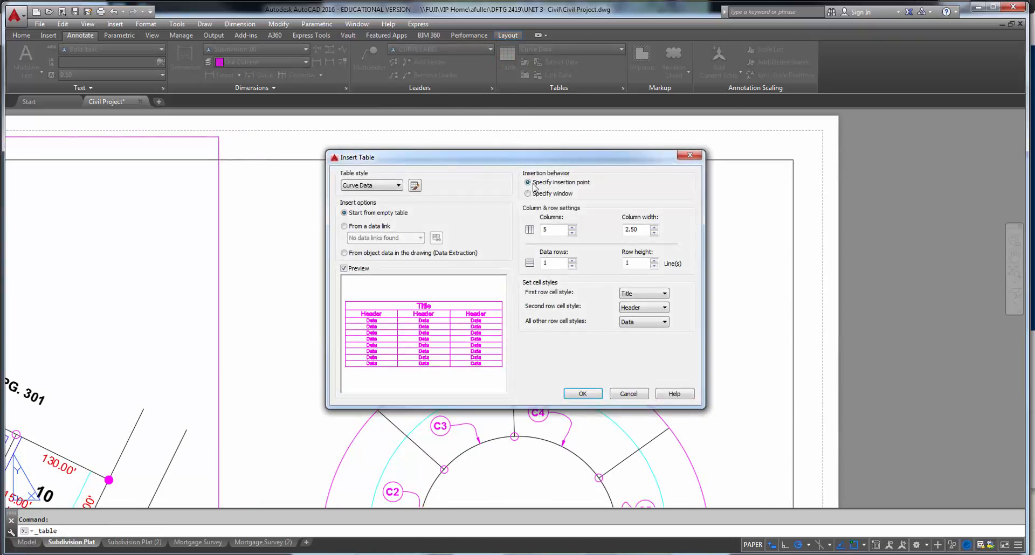
pyautogui.click(528, 194)
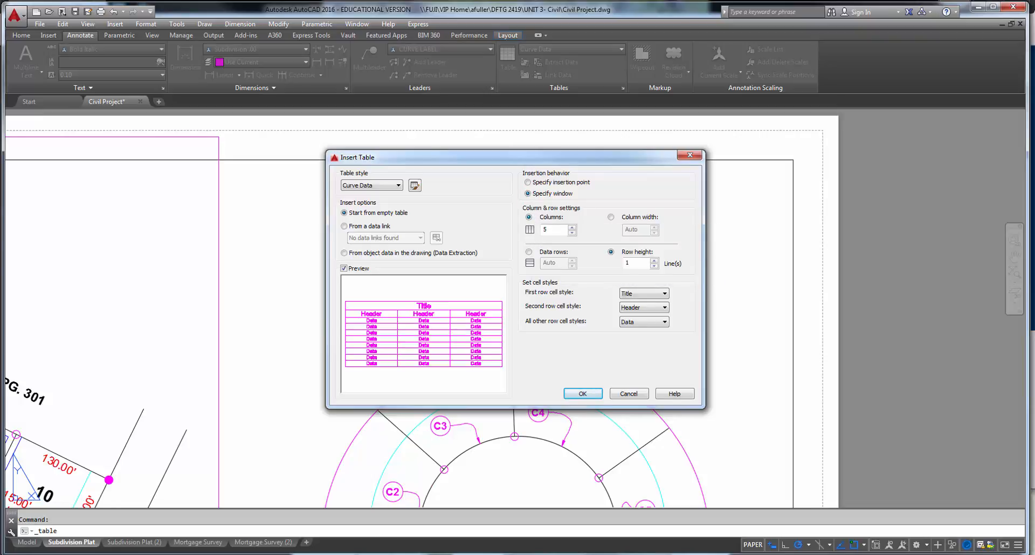
# Step: Switch to the project PDF in Chrome, examine the Table 2 curve data and insertion instructions, and return to AutoCAD
pyautogui.moveTo(128, 554)
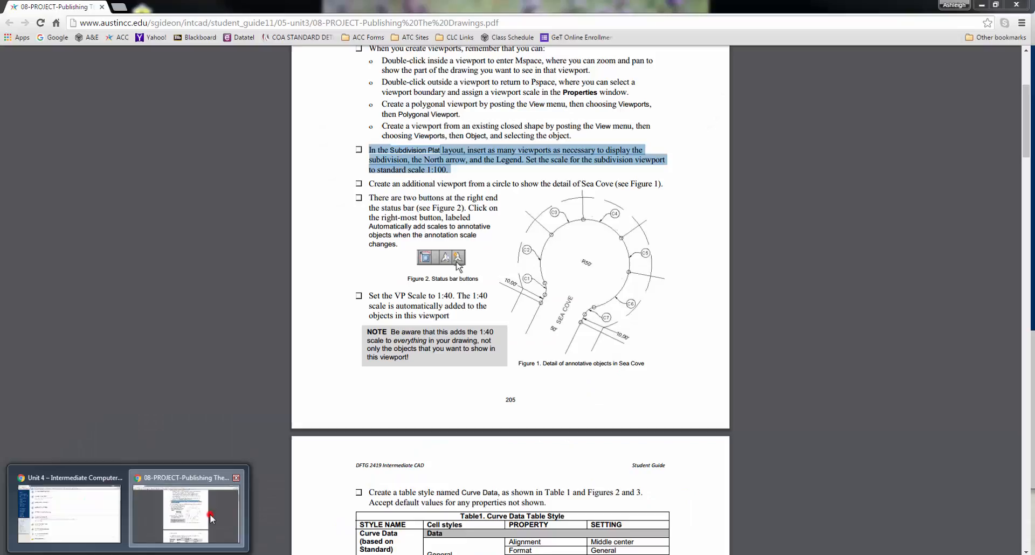
pyautogui.click(209, 512)
pyautogui.scroll(-5, 341, 326)
pyautogui.scroll(-15, 341, 325)
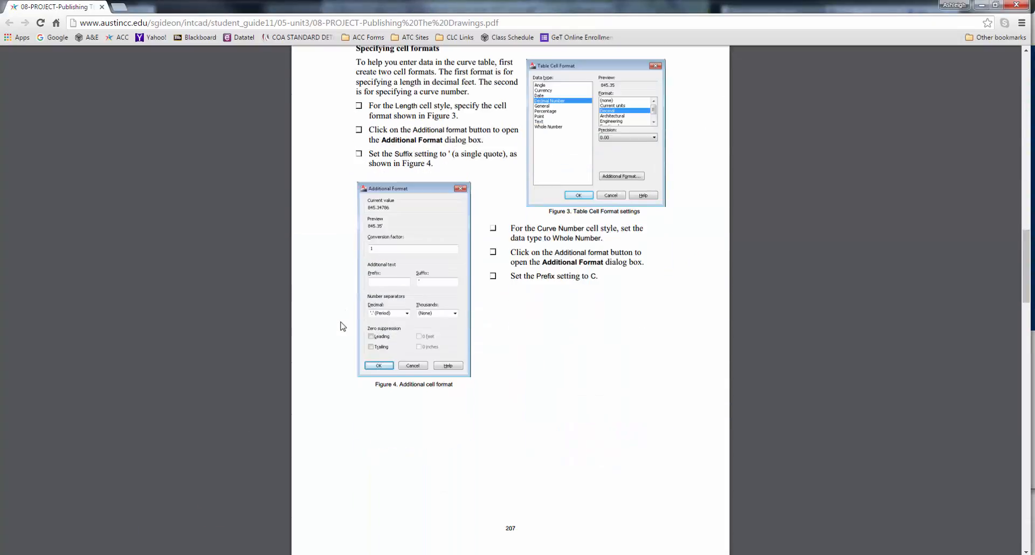
pyautogui.scroll(5, 340, 325)
pyautogui.scroll(-9, 465, 318)
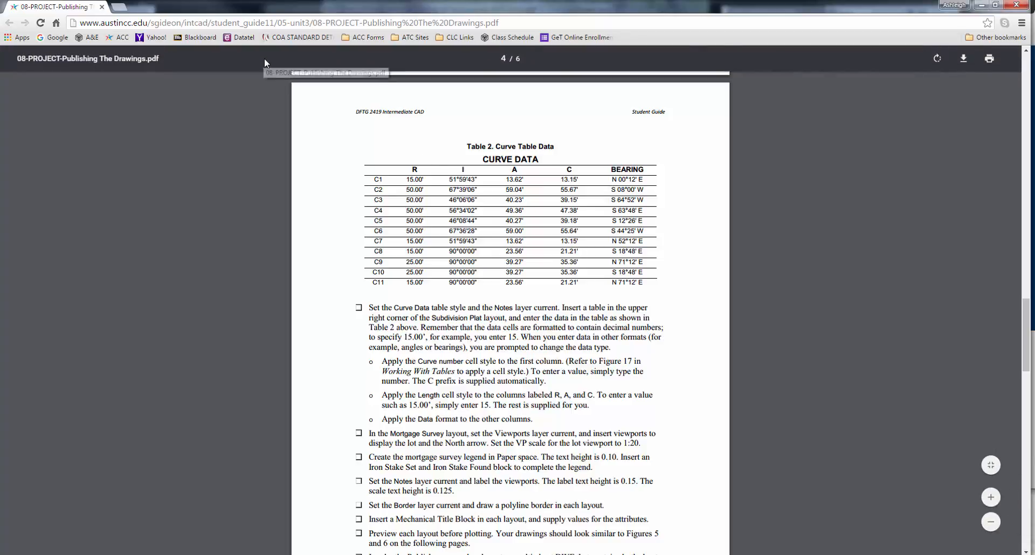
pyautogui.moveTo(296, 15); pyautogui.dragTo(1034, 54)
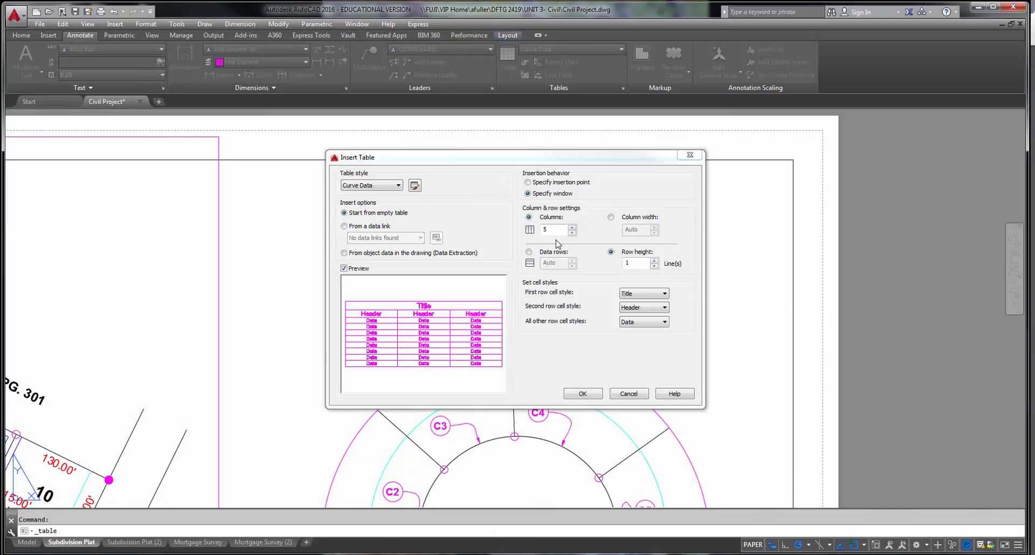
# Step: Set the table to 6 columns and place it above the circular viewport, along the upper right corner of the layout's border
pyautogui.moveTo(552, 229); pyautogui.dragTo(538, 231)
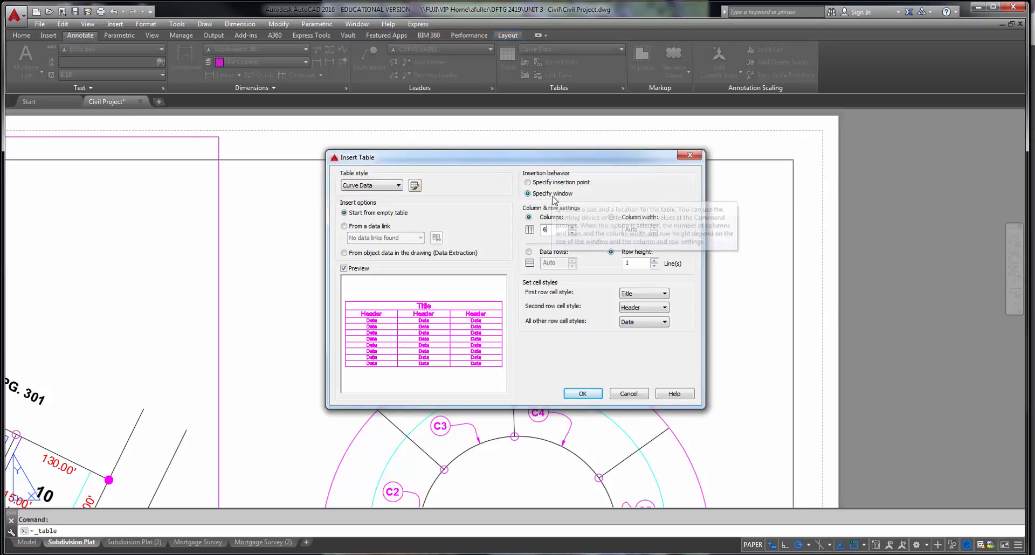
pyautogui.click(580, 394)
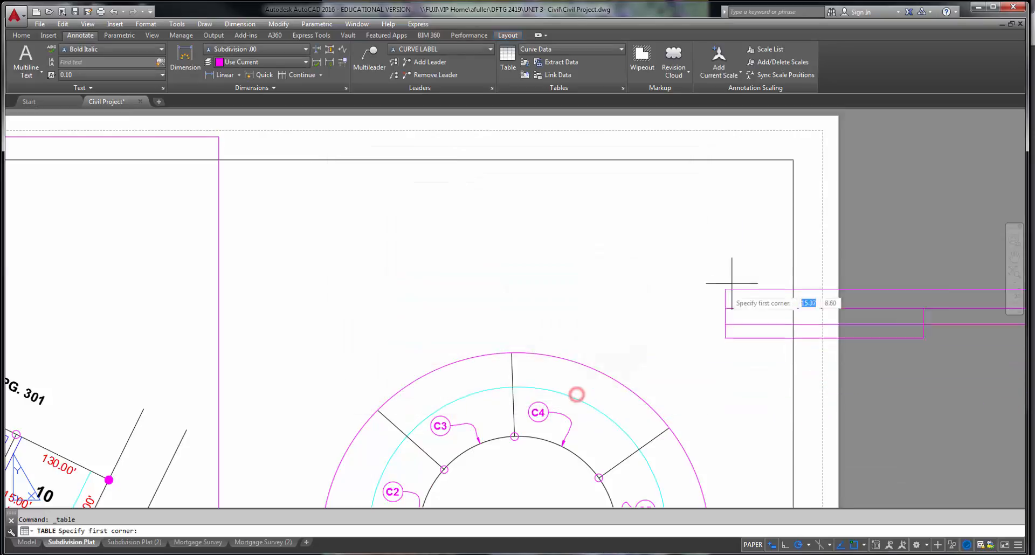
pyautogui.click(377, 160)
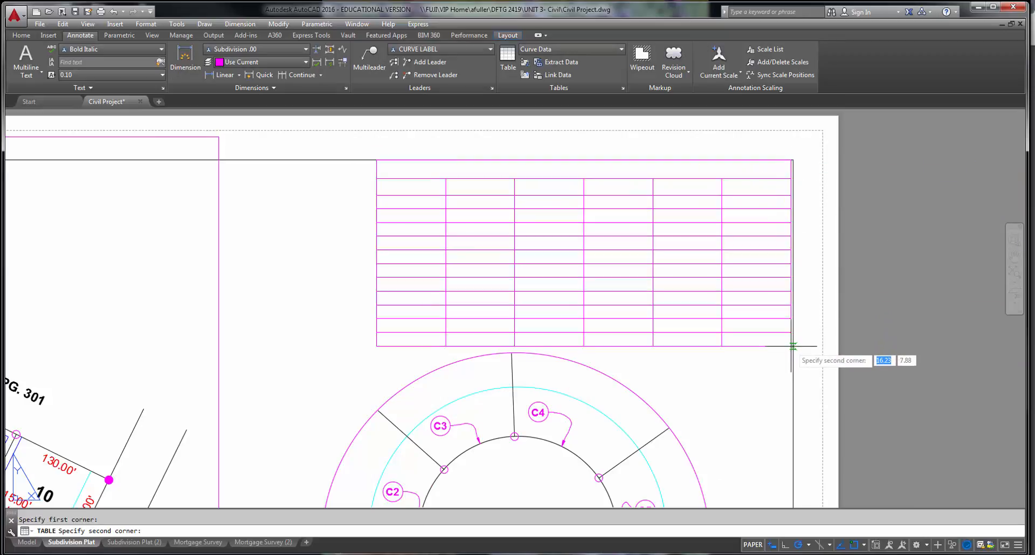
pyautogui.click(791, 332)
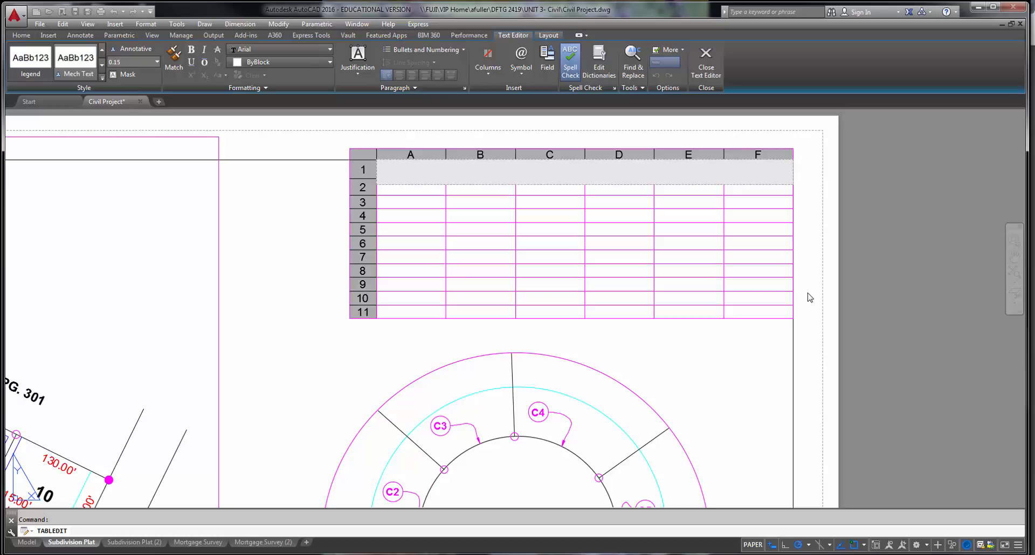
# Step: Enter the table title CURVE DATA and the headers R, I, A, C and BEARING in columns B to F of row 2
pyautogui.write('CURVE DATA')
pyautogui.press('Tab')
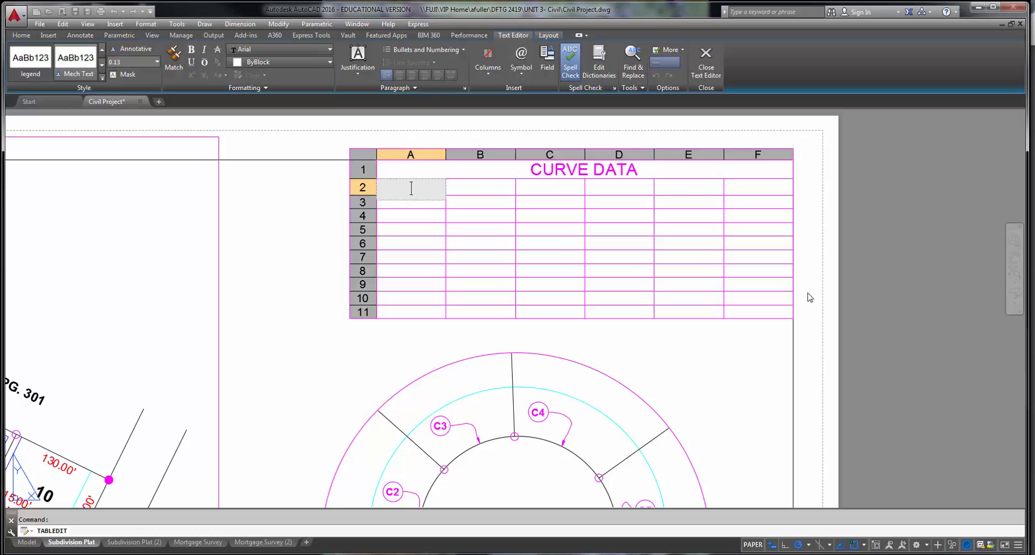
pyautogui.press('Tab')
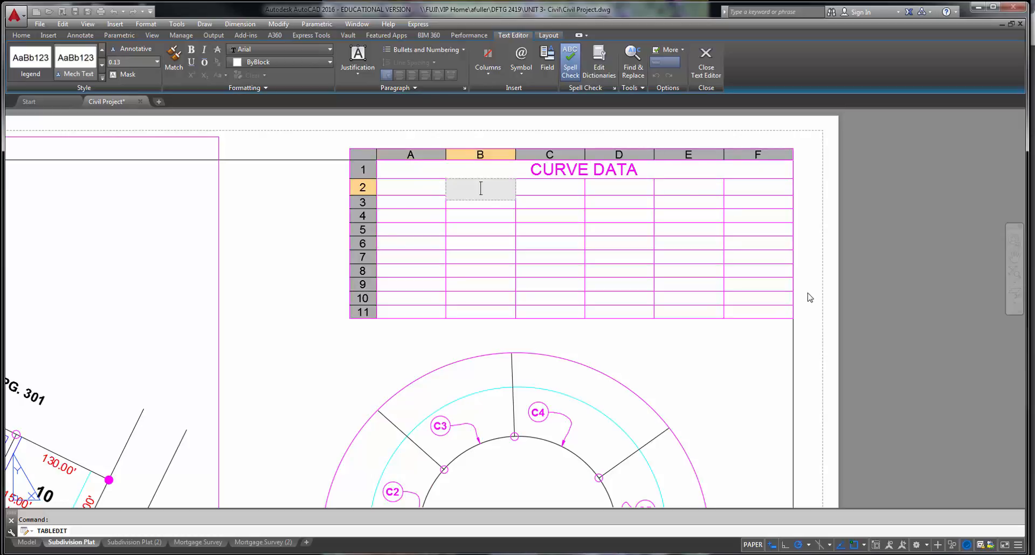
pyautogui.write('R')
pyautogui.press('Tab')
pyautogui.write('I')
pyautogui.press('Tab')
pyautogui.write('A')
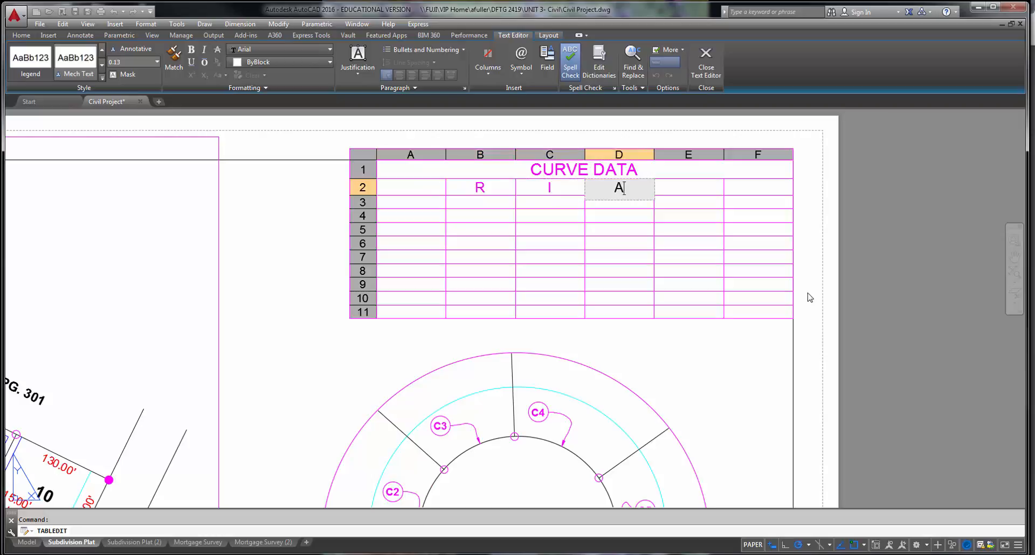
pyautogui.press('Tab')
pyautogui.write('C')
pyautogui.press('Tab')
pyautogui.write('B')
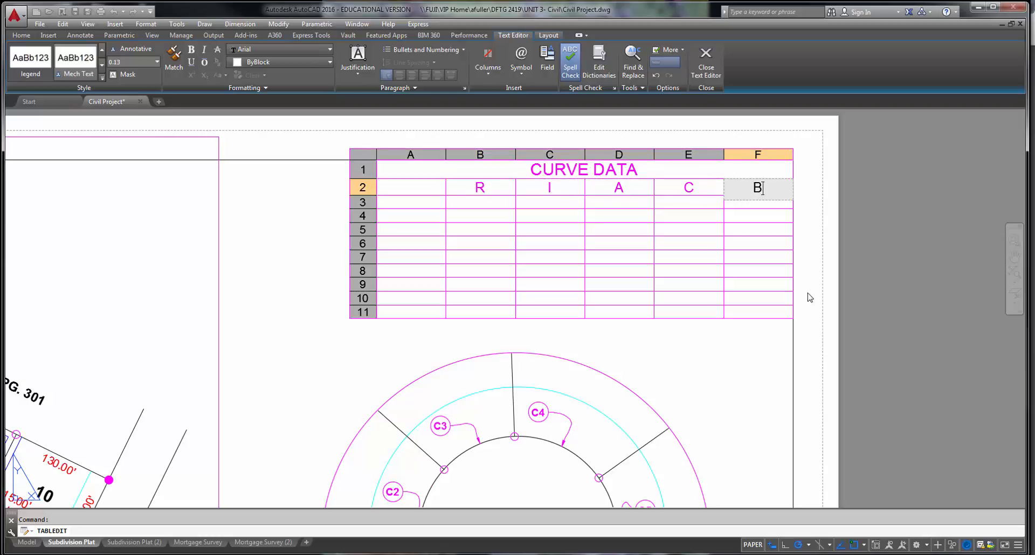
pyautogui.write('EARING')
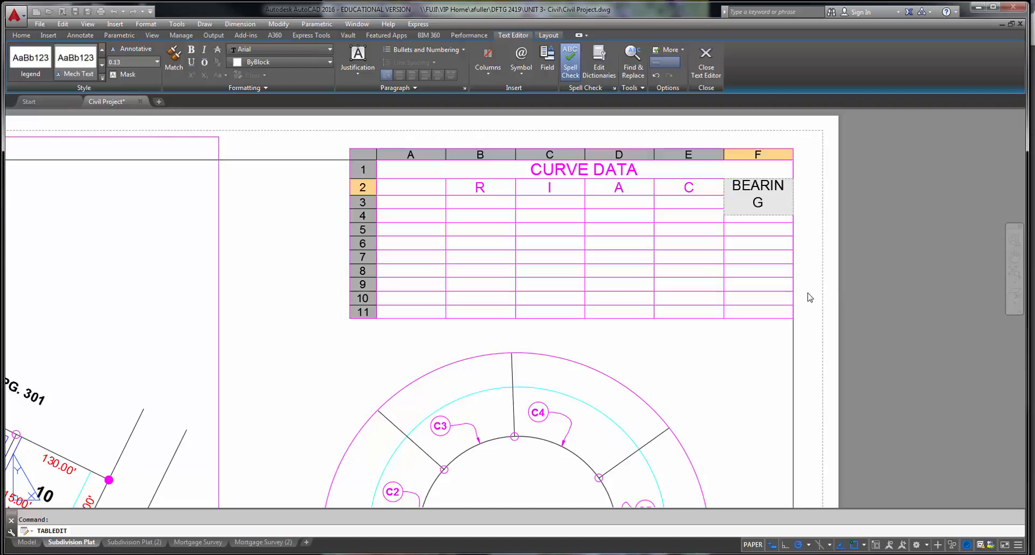
pyautogui.click(768, 360)
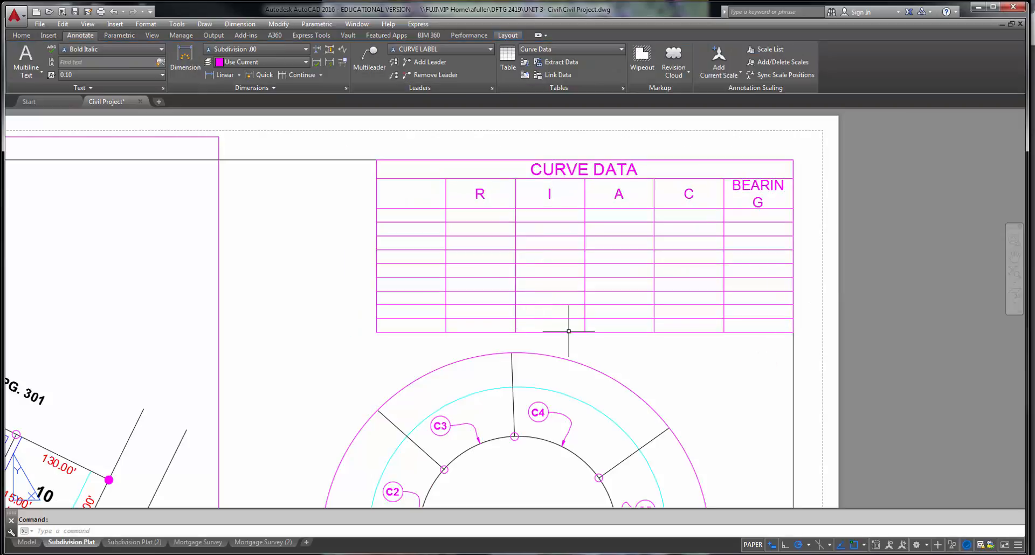
# Step: Widen the Curve Data table uniformly past the border's right edge so the BEARING header fits on one line
pyautogui.click(577, 347)
pyautogui.click(539, 308)
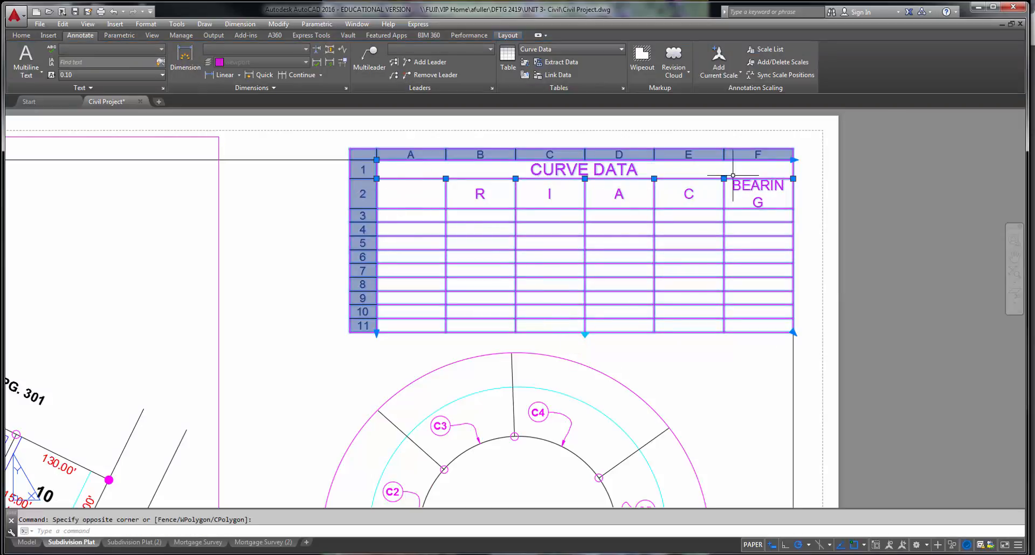
pyautogui.click(793, 160)
pyautogui.click(809, 159)
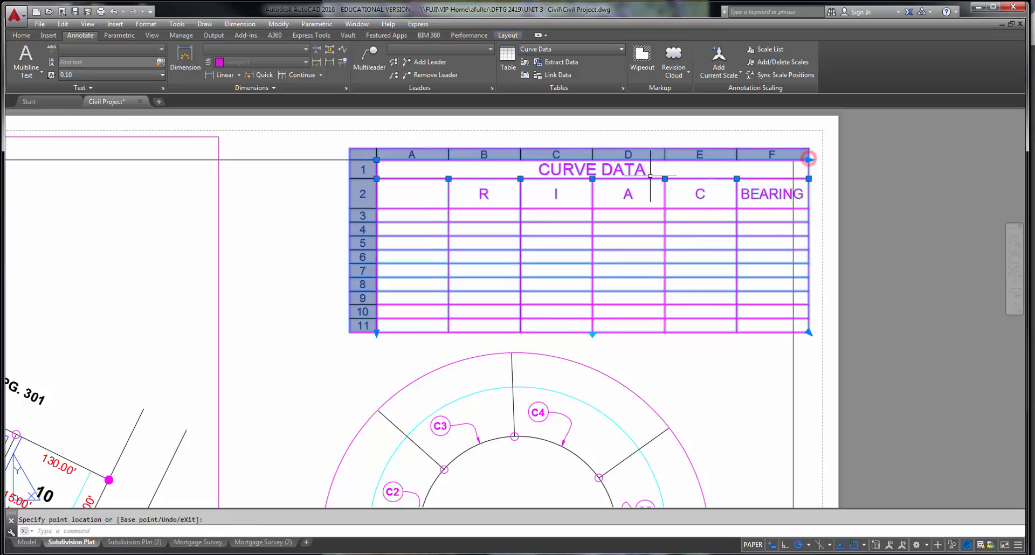
pyautogui.press('Escape')
# Step: Move the Curve Data table by its upper right corner onto the upper right corner of the layout's border
pyautogui.write('m')
pyautogui.press('Return')
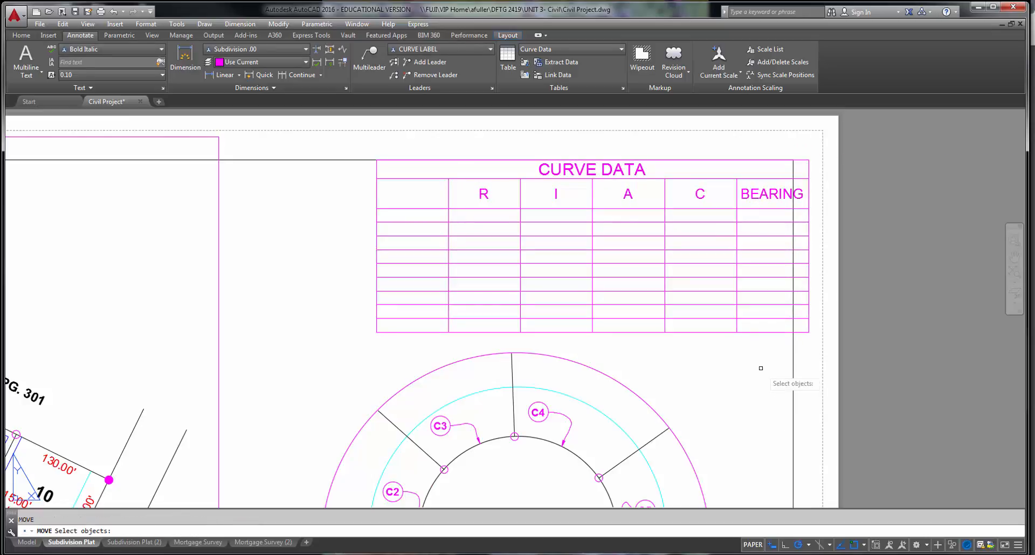
pyautogui.click(730, 318)
pyautogui.press('Return')
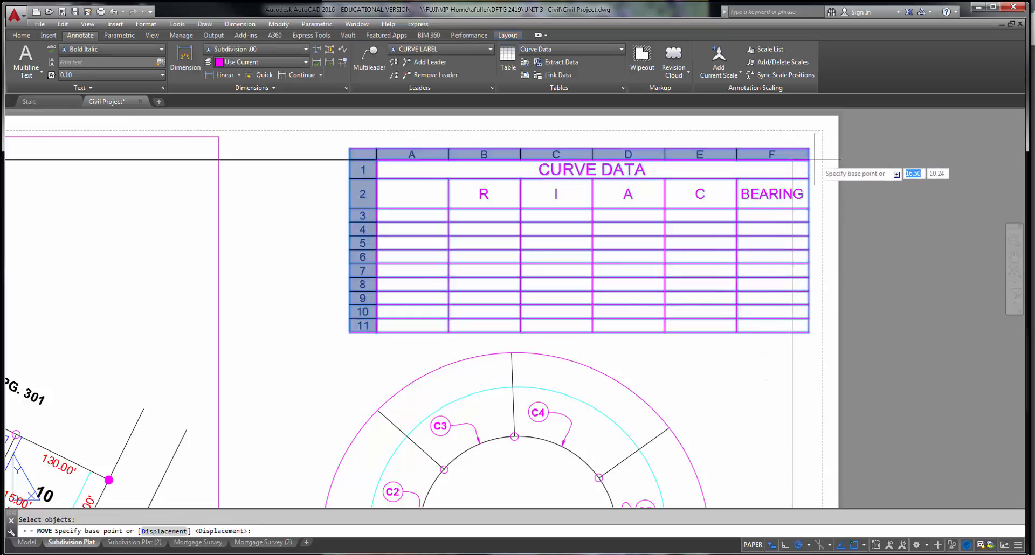
pyautogui.click(808, 160)
pyautogui.click(793, 160)
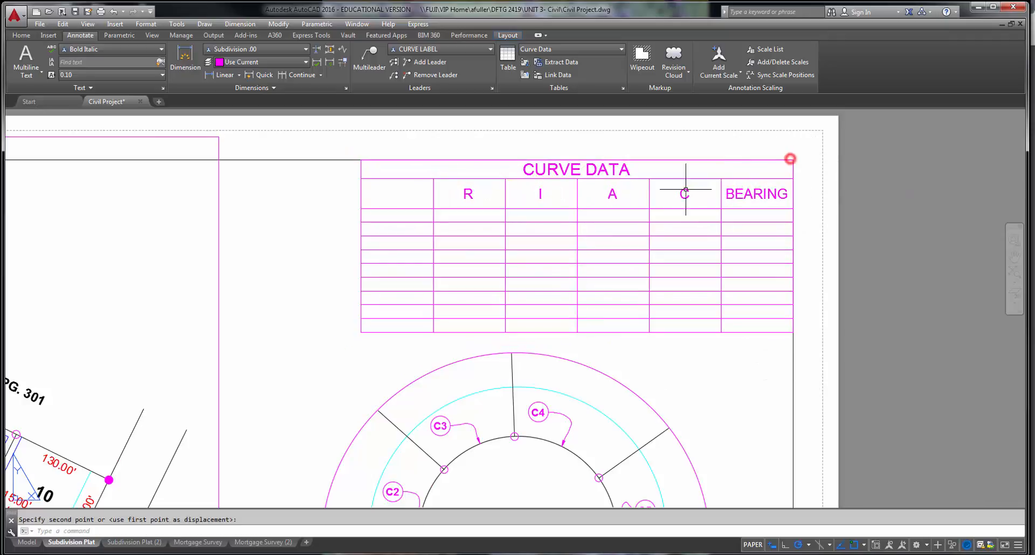
pyautogui.moveTo(650, 199); pyautogui.dragTo(636, 199, button='middle')
pyautogui.press('Escape')
# Step: Apply the Curve Number cell style to column A of the Curve Data table
pyautogui.doubleClick(393, 215)
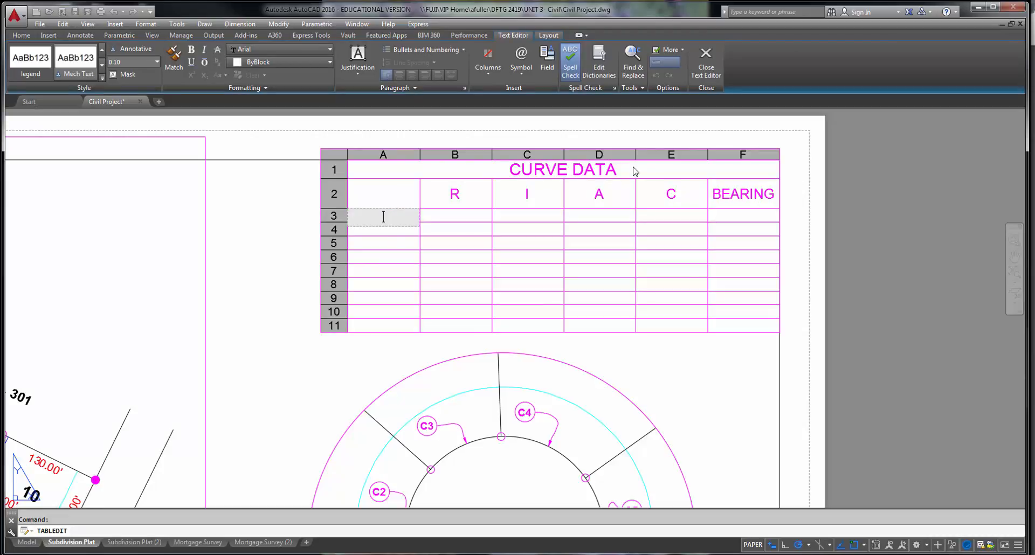
pyautogui.click(377, 153)
pyautogui.click(377, 189)
pyautogui.click(373, 153)
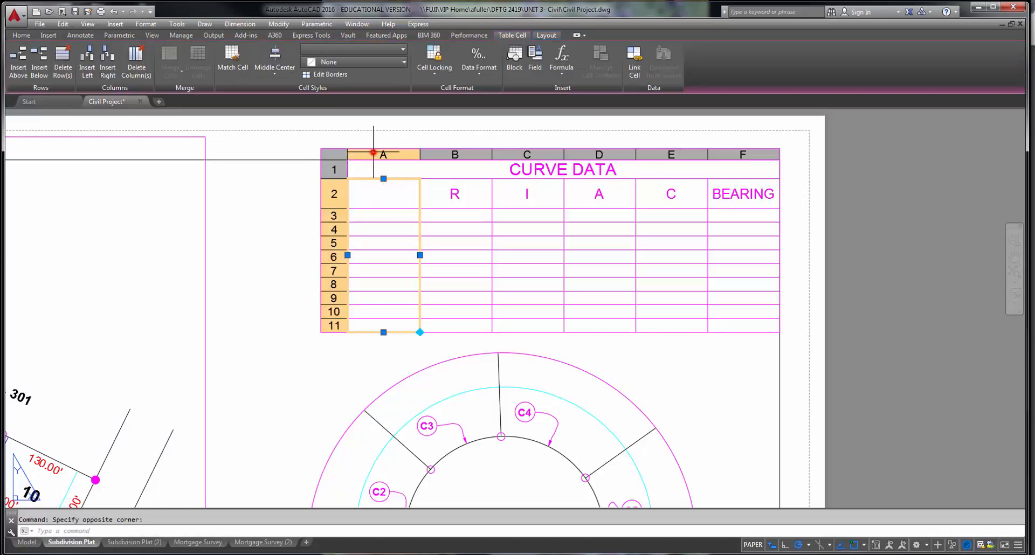
pyautogui.rightClick(373, 152)
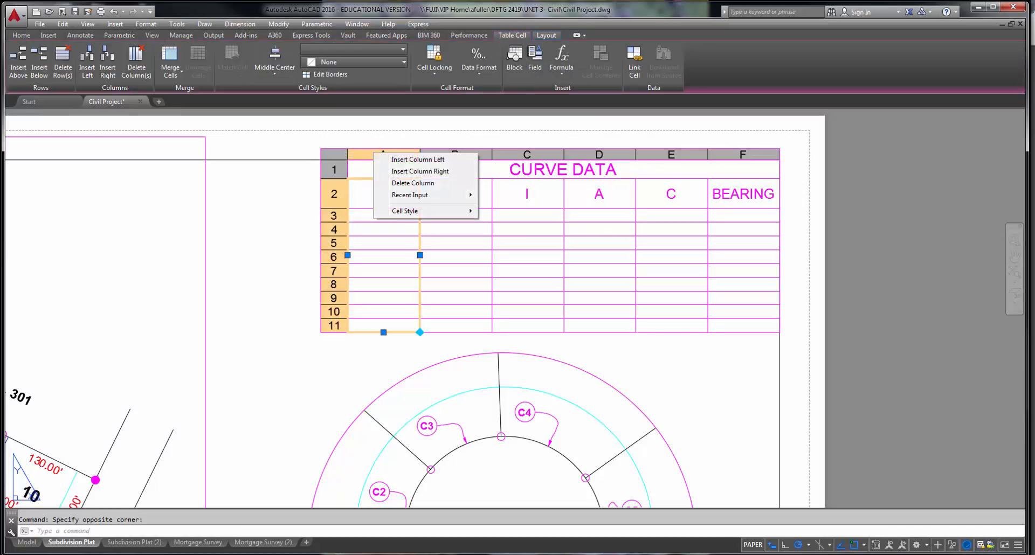
pyautogui.moveTo(413, 217)
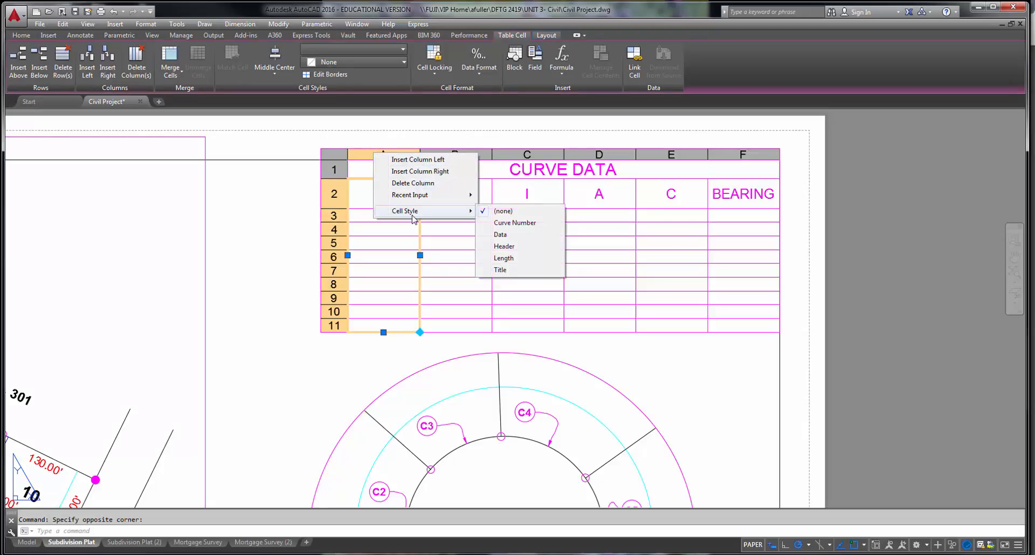
pyautogui.click(526, 224)
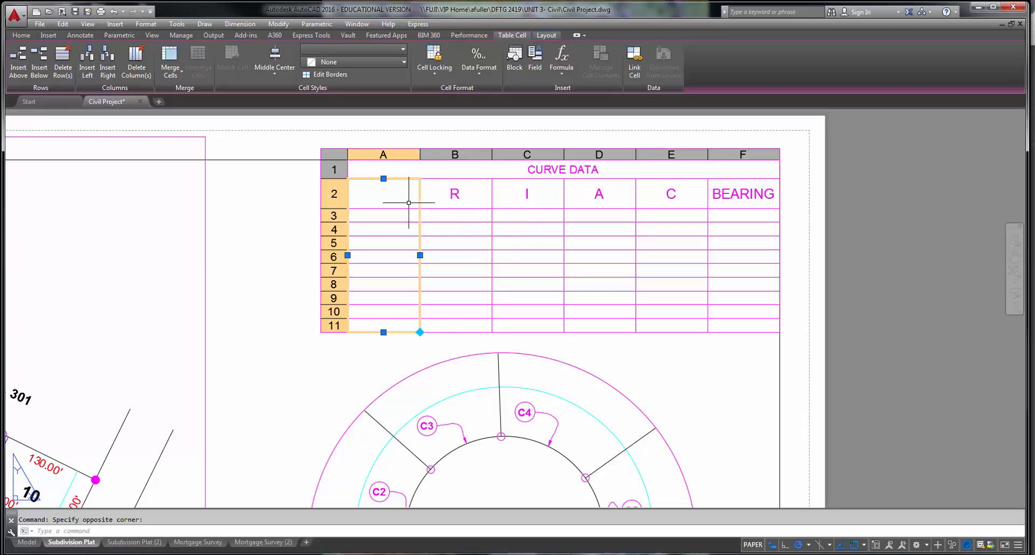
# Step: Enter the curve numbers 1, 2, 3 and 4 in column A, rows 3 to 6, of the Curve Data table
pyautogui.click(392, 214)
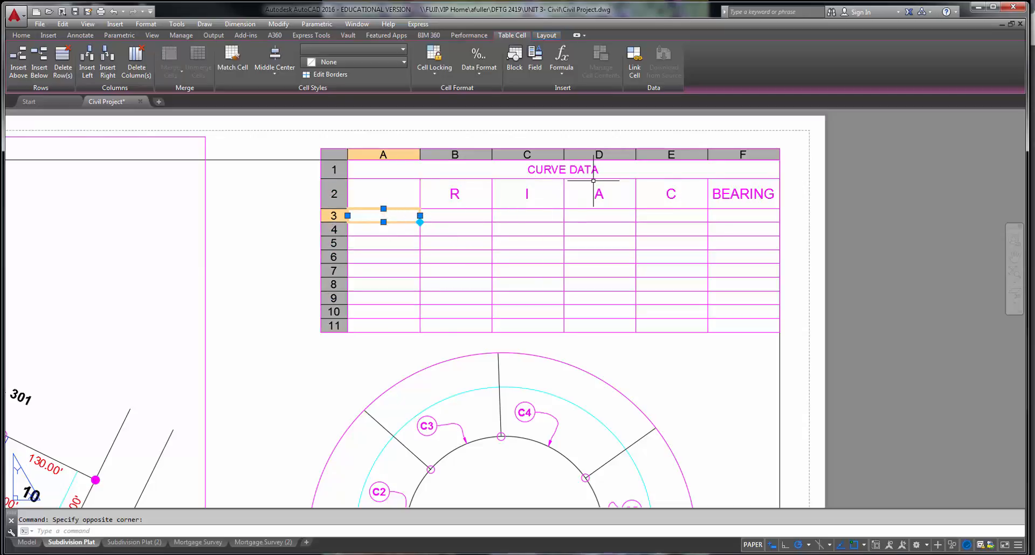
pyautogui.write('C1')
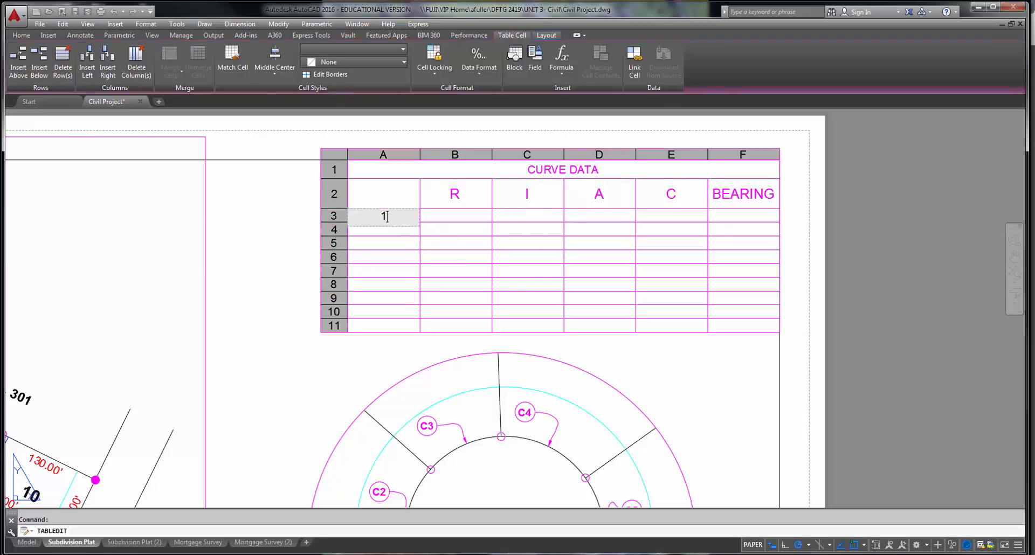
pyautogui.press('Return')
pyautogui.write('2')
pyautogui.press('Return')
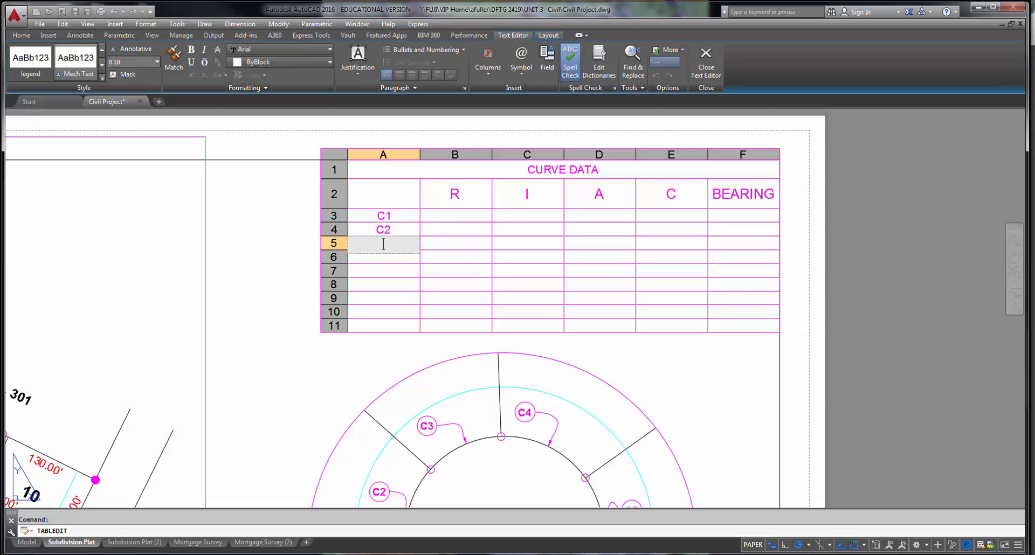
pyautogui.write('3')
pyautogui.press('Return')
pyautogui.write('4')
pyautogui.press('Return')
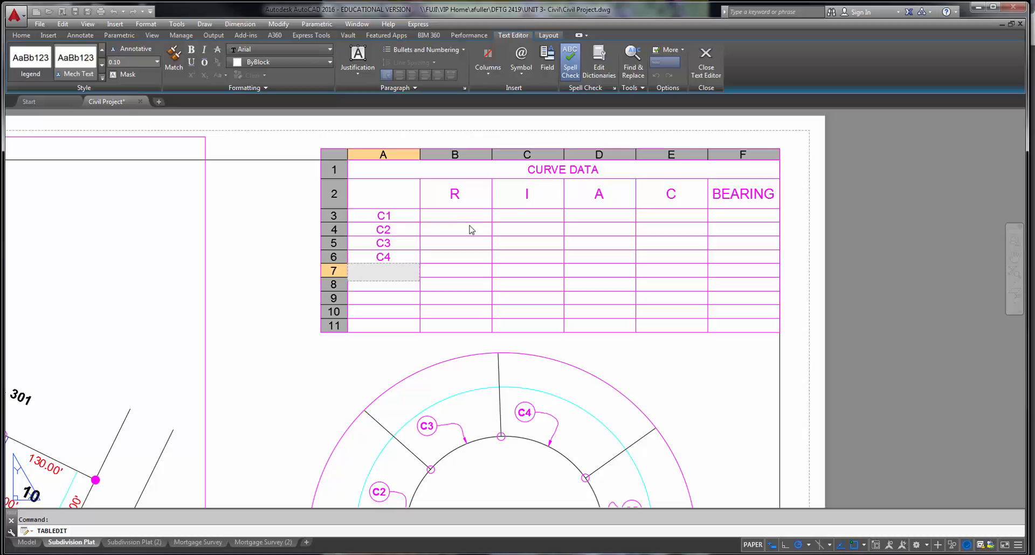
# Step: Check the cell style instructions in the assignment PDF and apply the Length cell style to column B of the Curve Data table
pyautogui.press('Escape')
pyautogui.moveTo(464, 324); pyautogui.dragTo(461, 152)
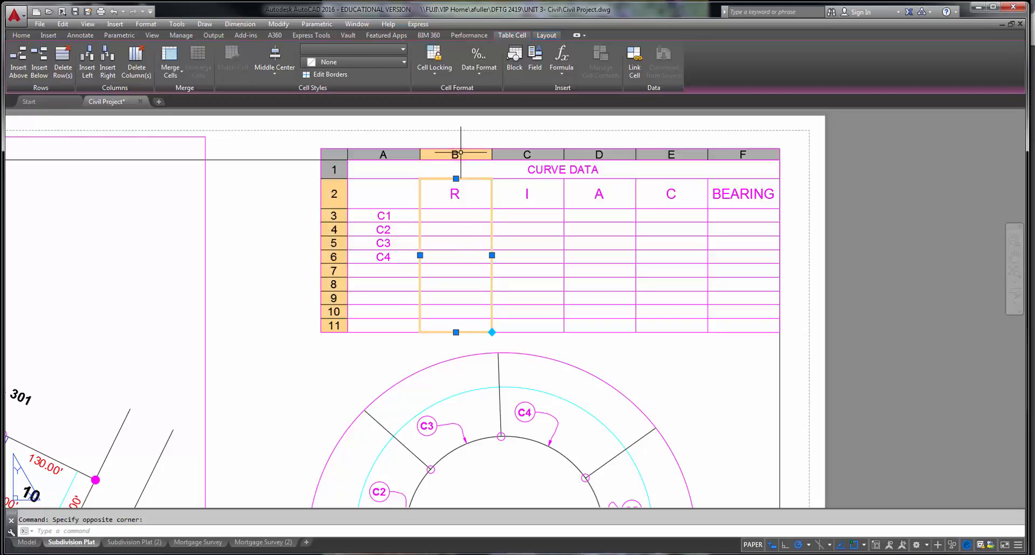
pyautogui.hotkey('alt', 'Tab')
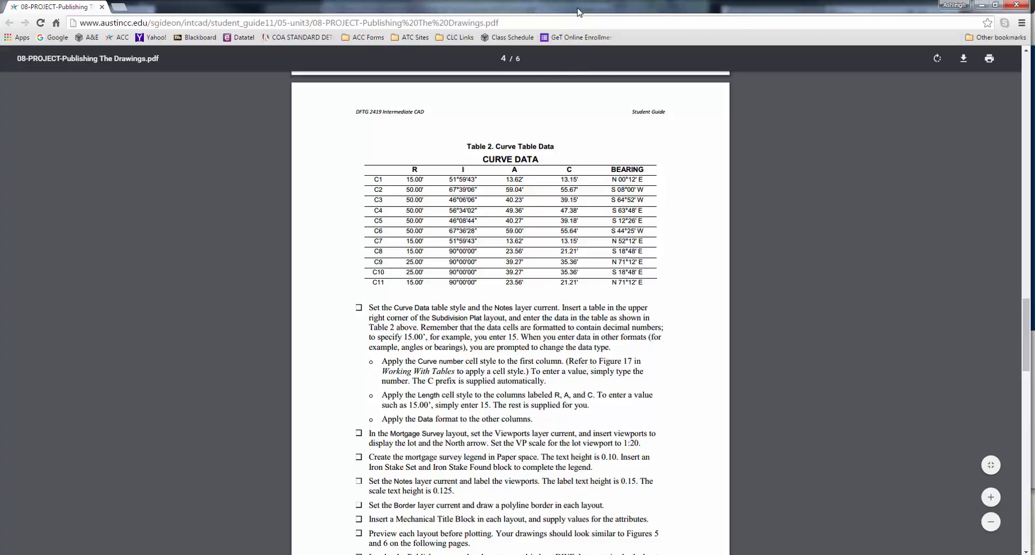
pyautogui.hotkey('alt', 'Tab')
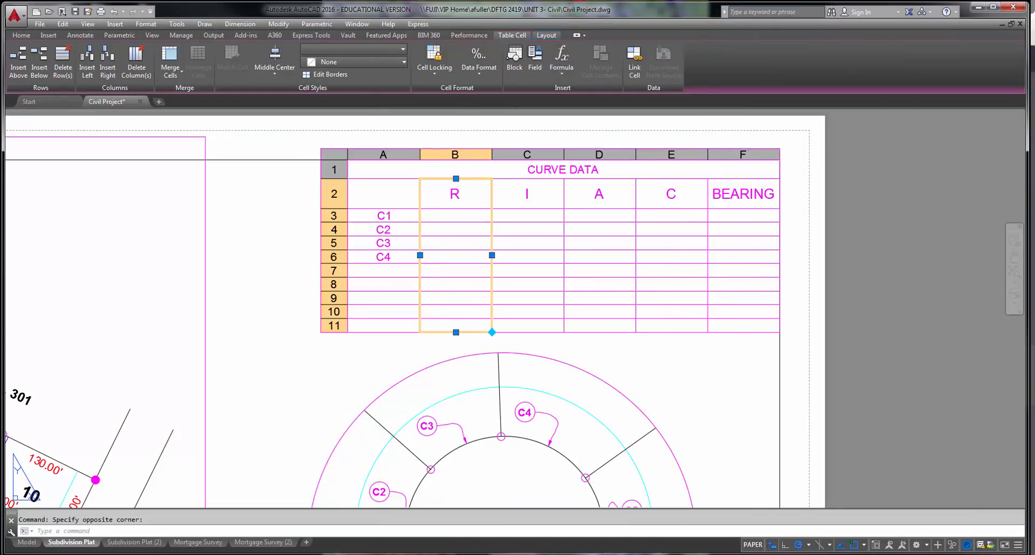
pyautogui.rightClick(466, 159)
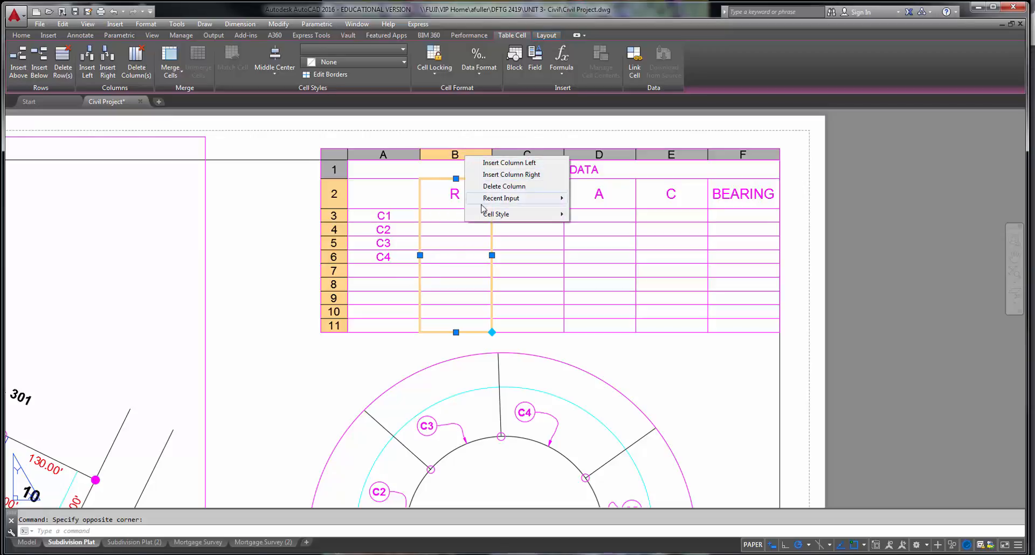
pyautogui.moveTo(484, 214)
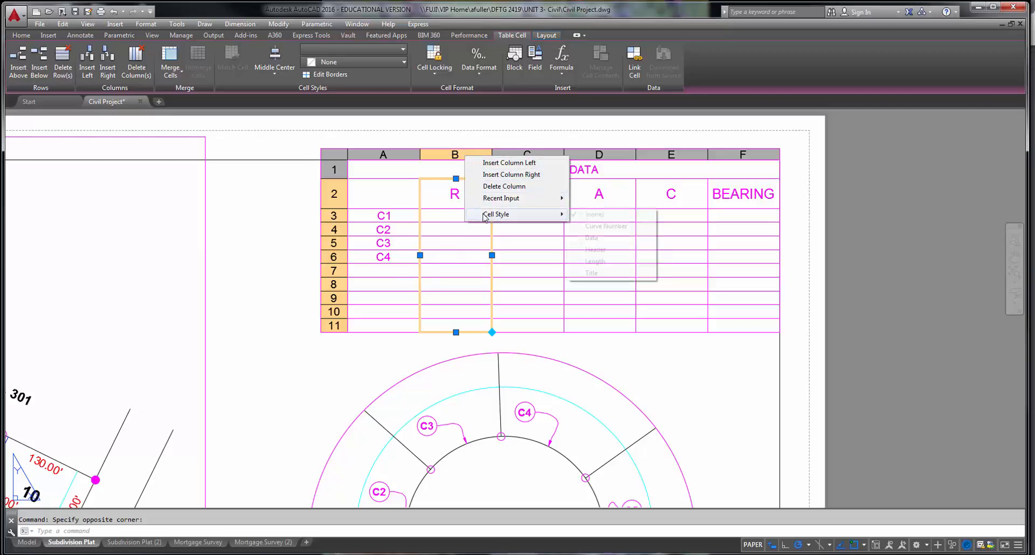
pyautogui.click(593, 263)
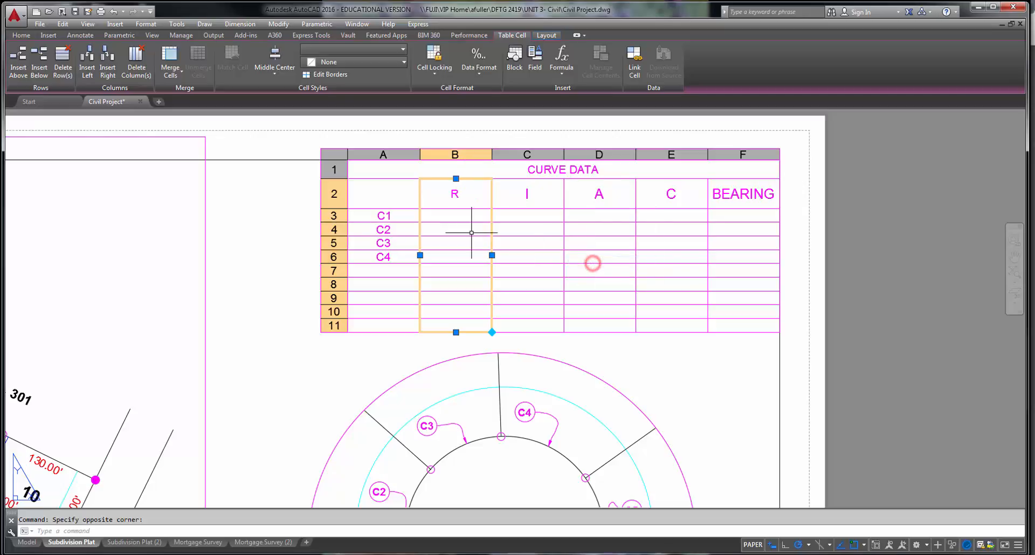
# Step: Enter the radii 15, 25 and 50 in column B, rows 3 to 5, of the Curve Data table
pyautogui.click(465, 216)
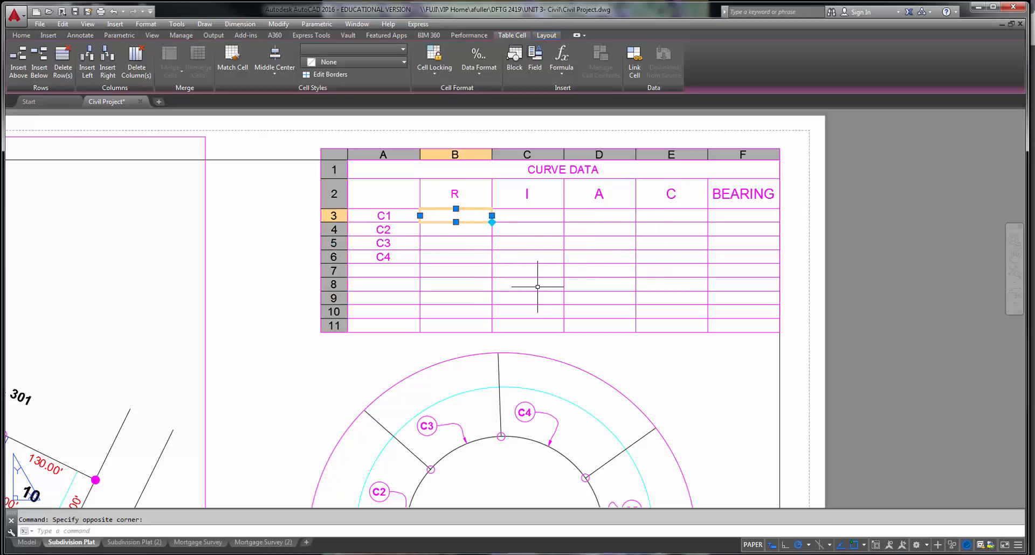
pyautogui.write('15')
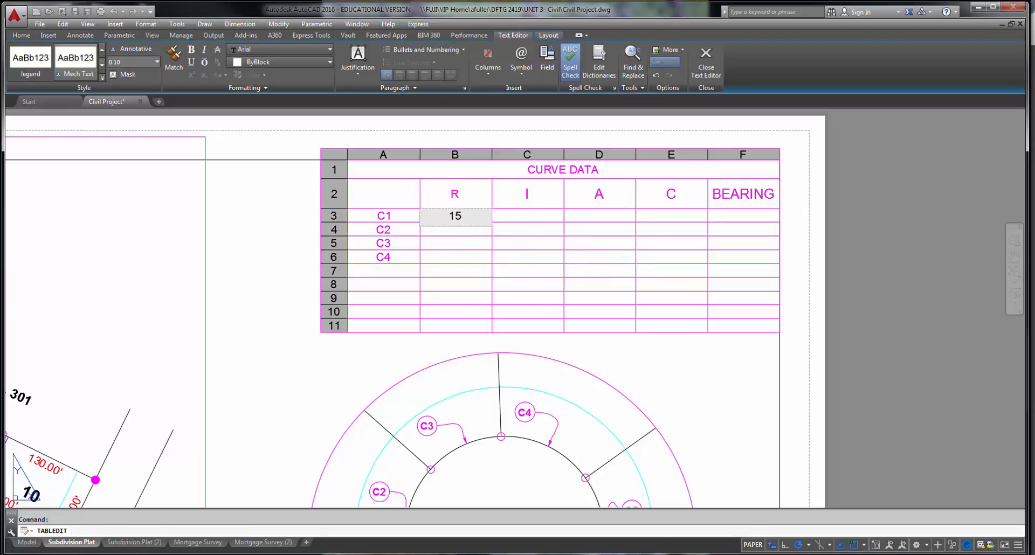
pyautogui.press('Return')
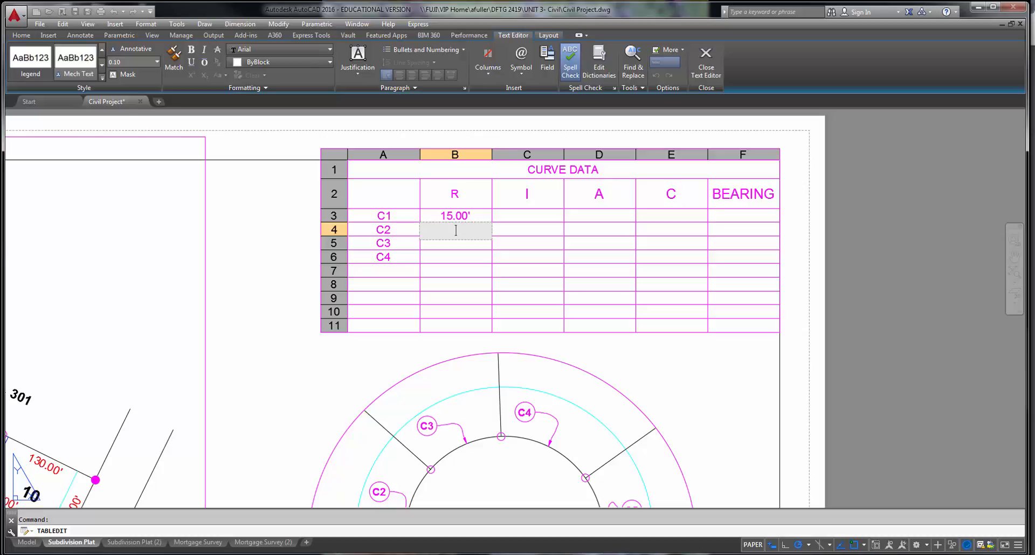
pyautogui.write('25')
pyautogui.press('Return')
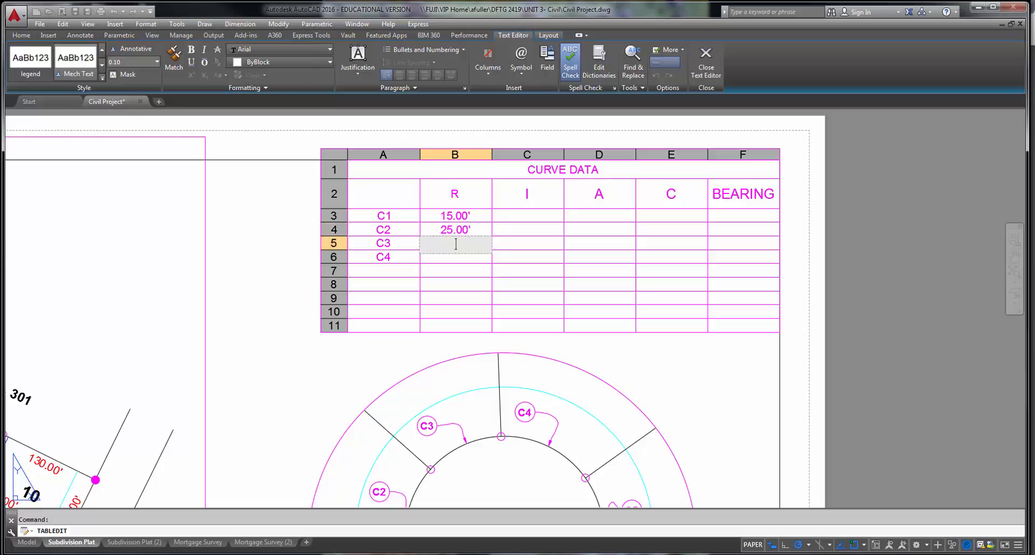
pyautogui.write('50')
pyautogui.press('Return')
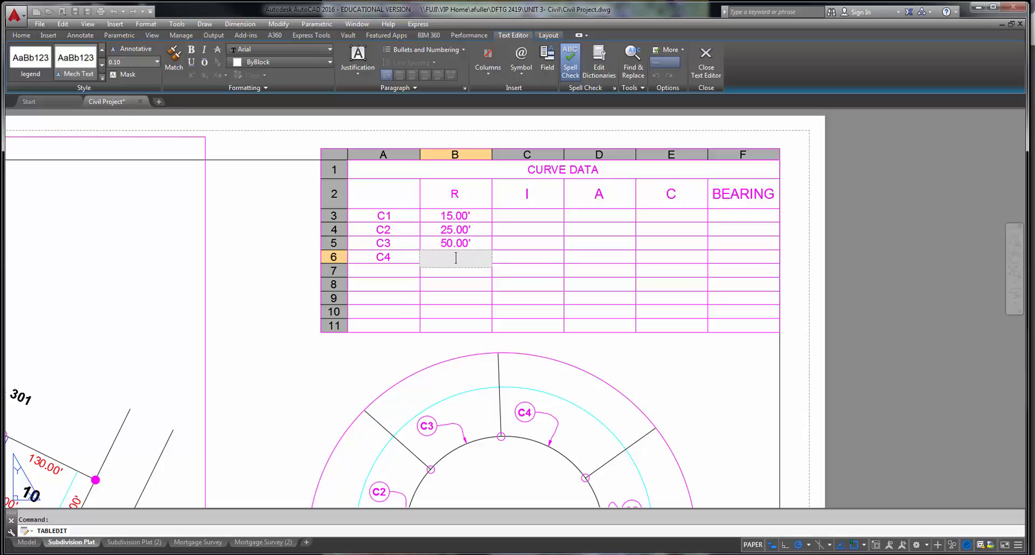
# Step: Change the radius of curve C2 to 50 and enter 50 as the radius of curve C4
pyautogui.press('Up')
pyautogui.press('Right')
pyautogui.press('Down')
pyautogui.press('Up')
pyautogui.press('Up')
pyautogui.write('50')
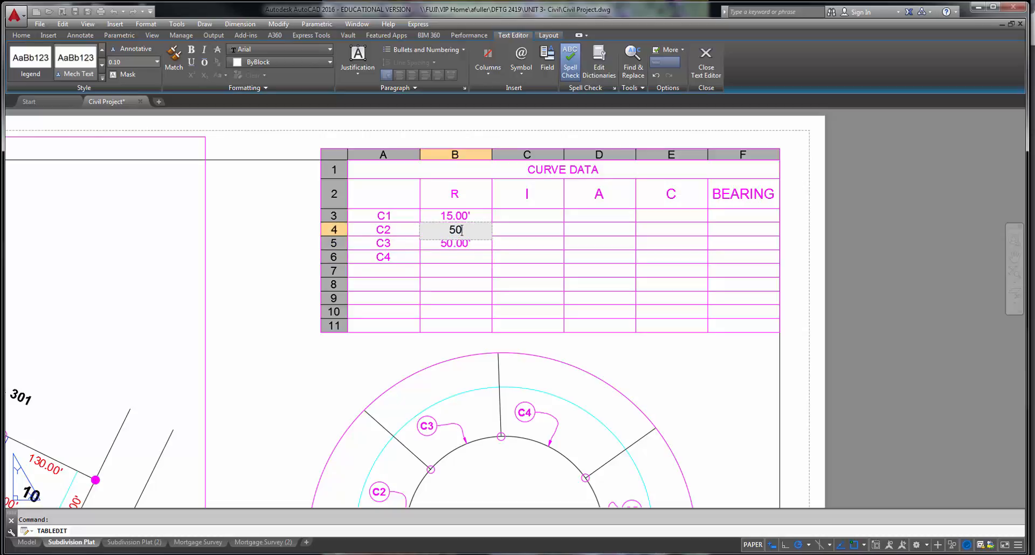
pyautogui.press('Down')
pyautogui.press('Down')
pyautogui.write('50')
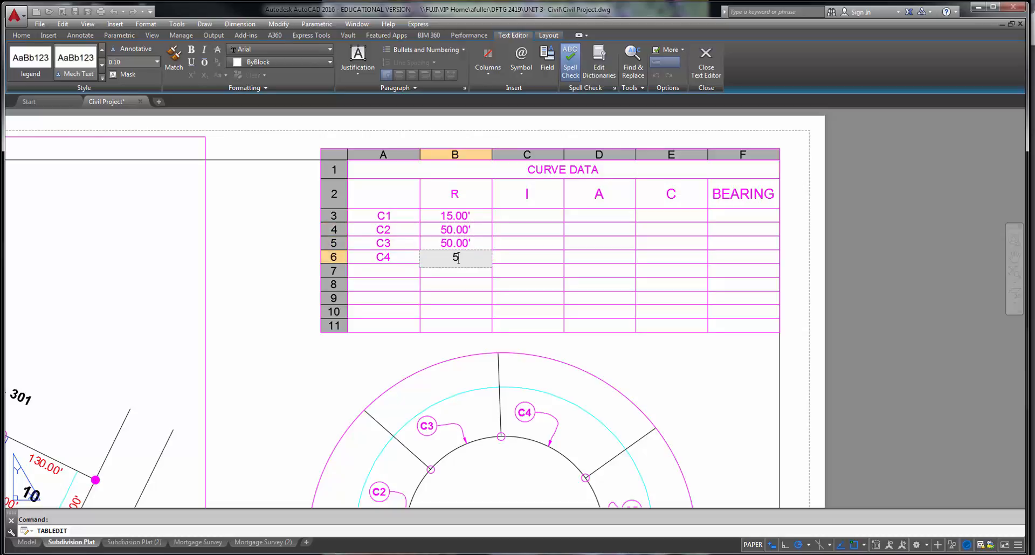
pyautogui.press('Down')
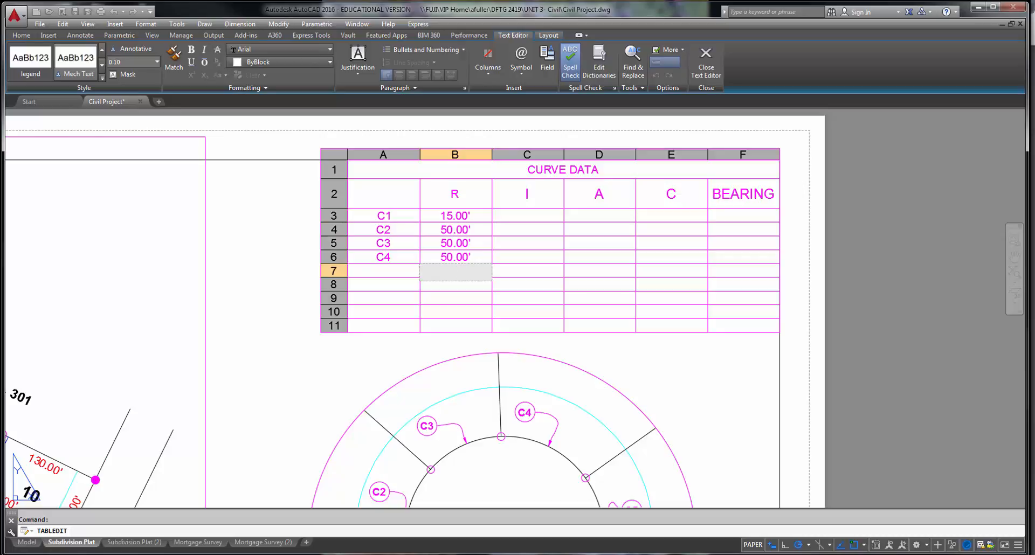
# Step: Enter 180 in cell B7 of the Curve Data table and end the table editing
pyautogui.write('158.00')
pyautogui.press('BackSpace')
pyautogui.press('BackSpace')
pyautogui.press('BackSpace')
pyautogui.press('BackSpace')
pyautogui.write('00')
pyautogui.press('BackSpace')
pyautogui.press('BackSpace')
pyautogui.write(".00'")
pyautogui.click(456, 285)
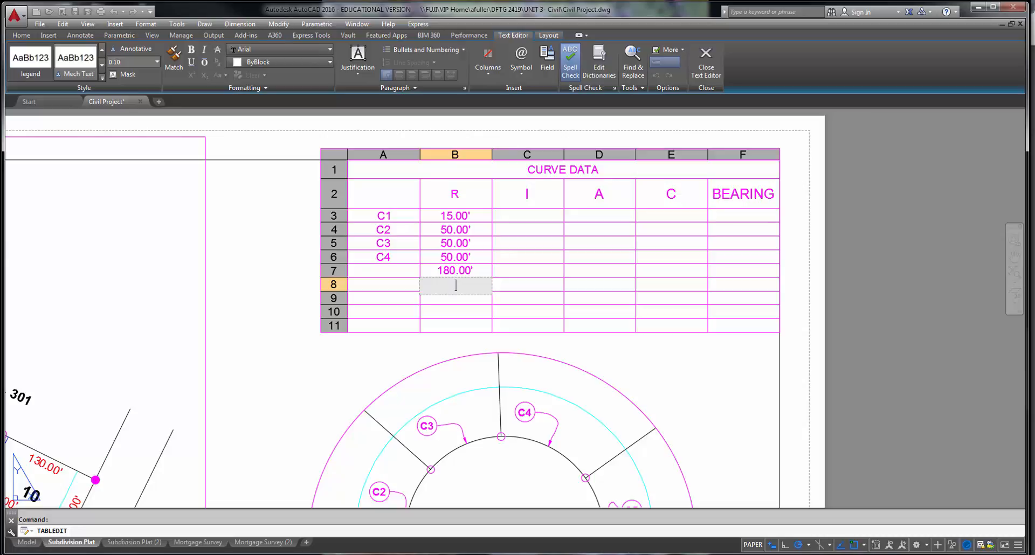
pyautogui.press('Escape')
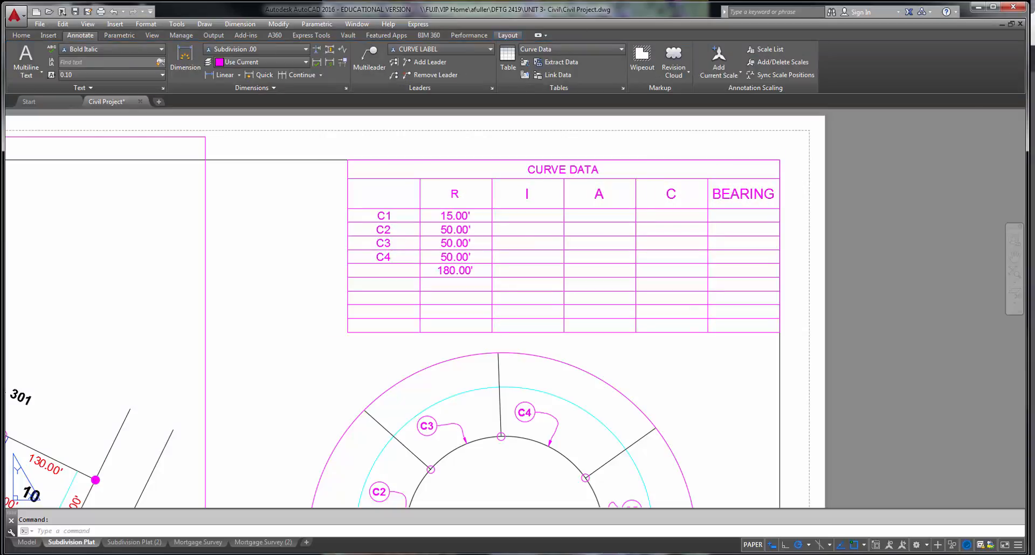
# Step: Look up C1's I angle in the assignment PDF and enter 51°59'43" in cell C3, changing the cell's data type
pyautogui.moveTo(1034, 30); pyautogui.dragTo(841, 1)
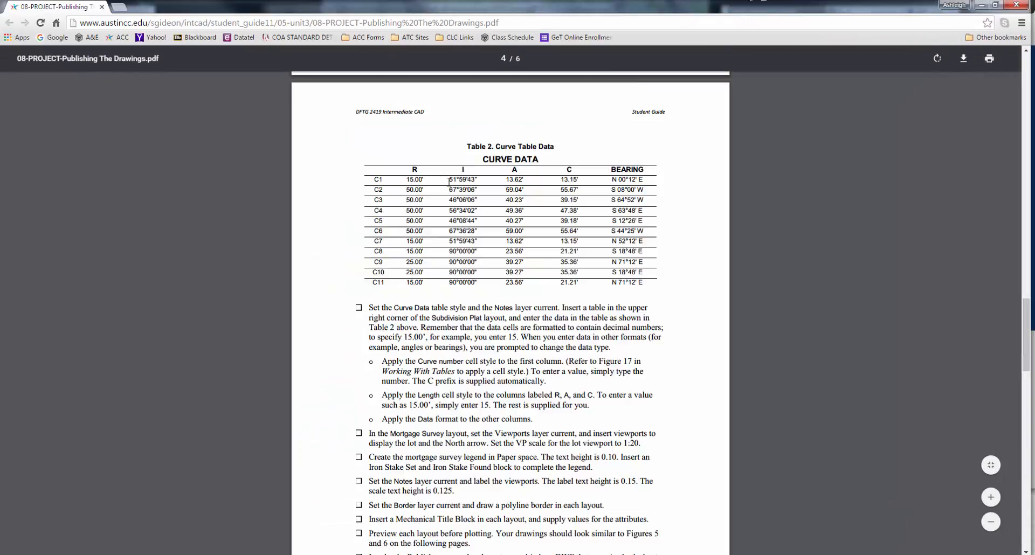
pyautogui.moveTo(448, 179); pyautogui.dragTo(478, 180)
pyautogui.doubleClick(519, 7)
pyautogui.moveTo(621, 42); pyautogui.dragTo(1034, 81)
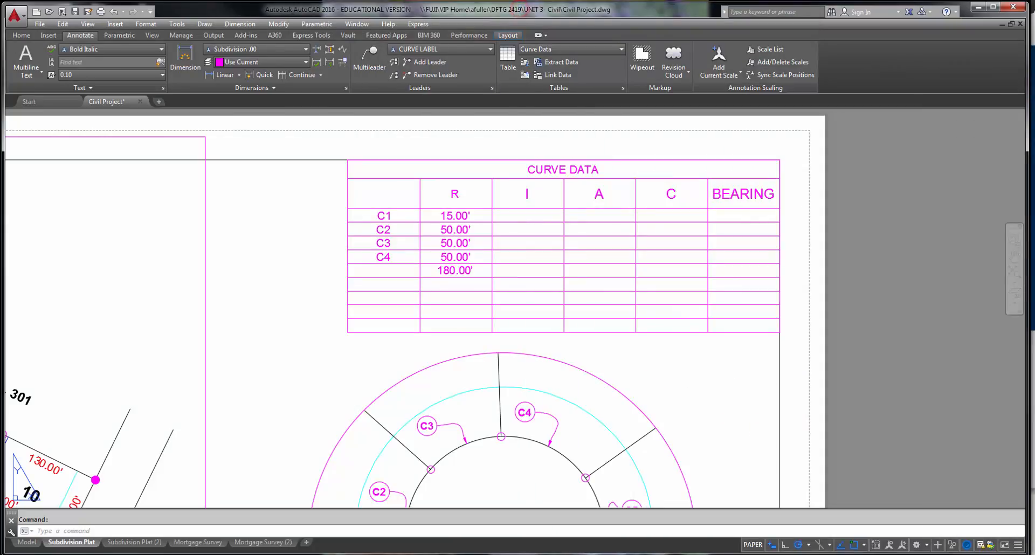
pyautogui.click(523, 216)
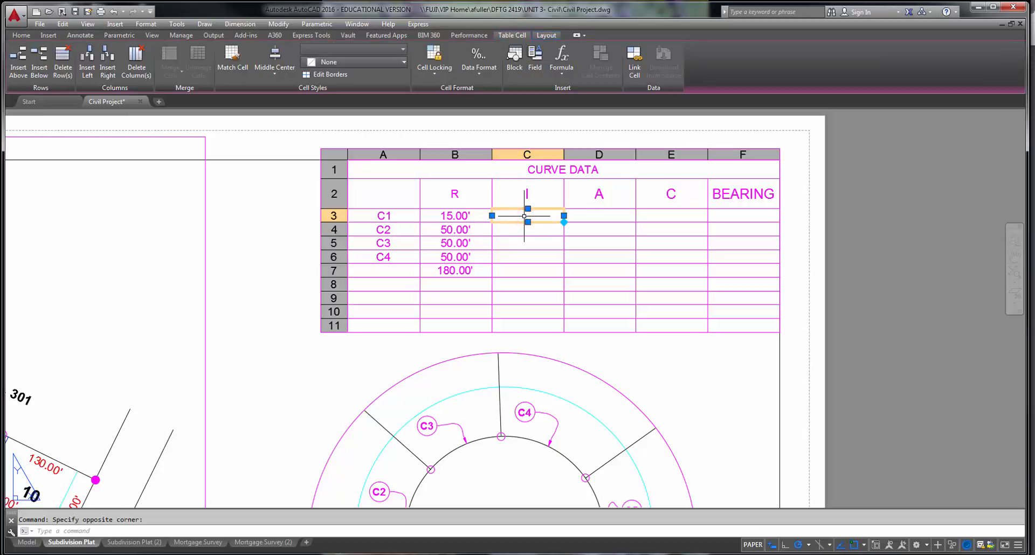
pyautogui.doubleClick(524, 216)
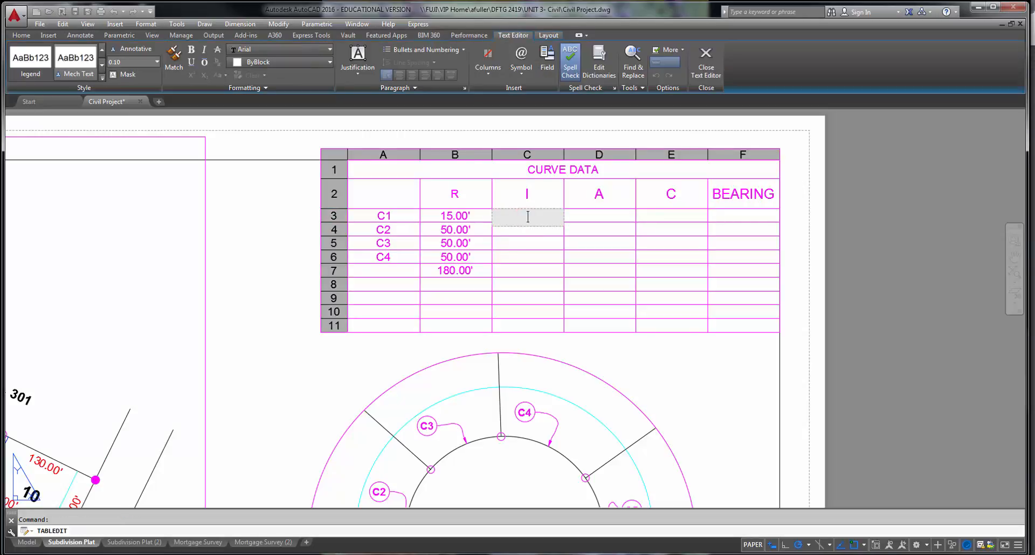
pyautogui.write('1')
pyautogui.press('BackSpace')
pyautogui.write('51')
pyautogui.write('%%')
pyautogui.write('d')
pyautogui.write("59'43")
pyautogui.write('"')
pyautogui.press('Return')
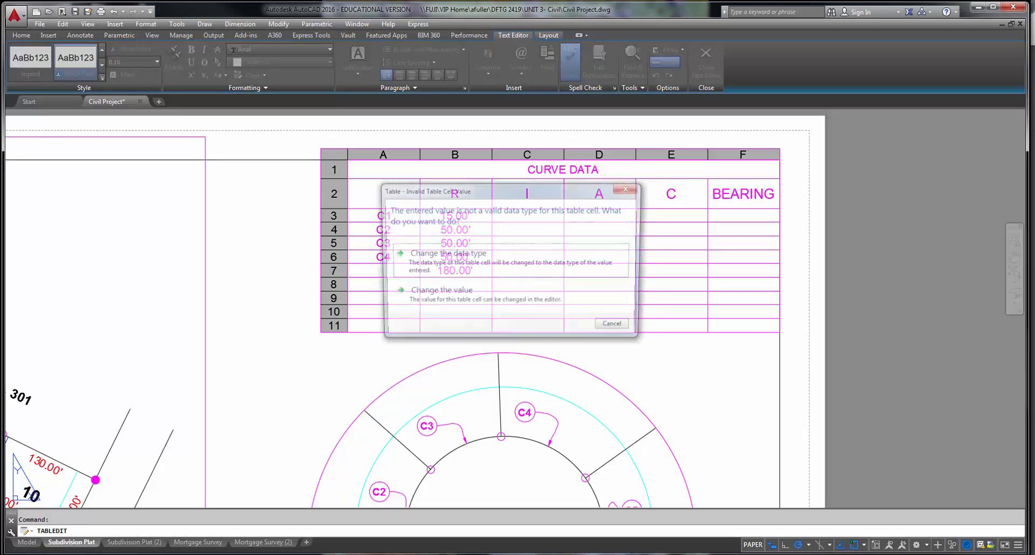
pyautogui.click(465, 267)
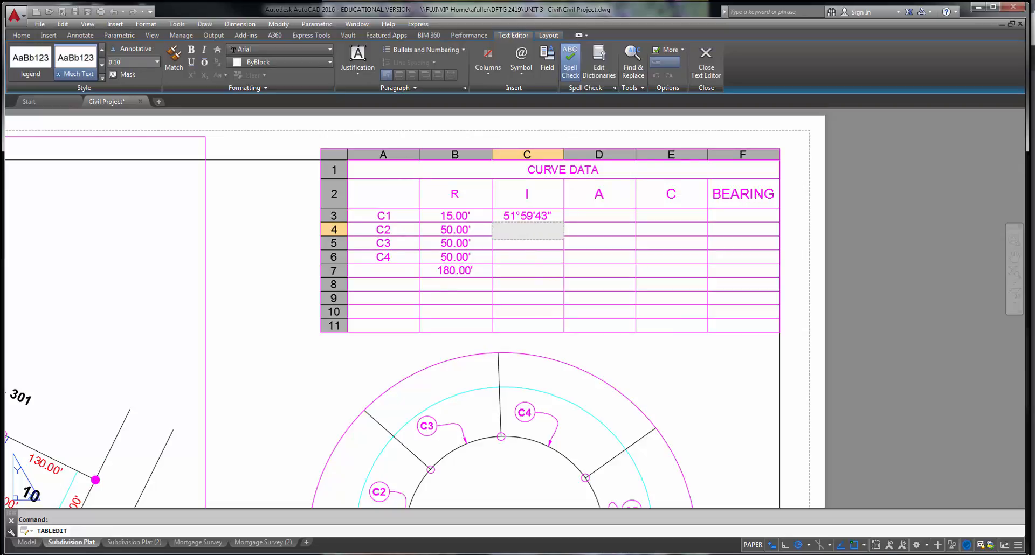
# Step: Check the BEARING value of curve C1 in the assignment PDF's Curve Table Data
pyautogui.hotkey('alt', 'Tab')
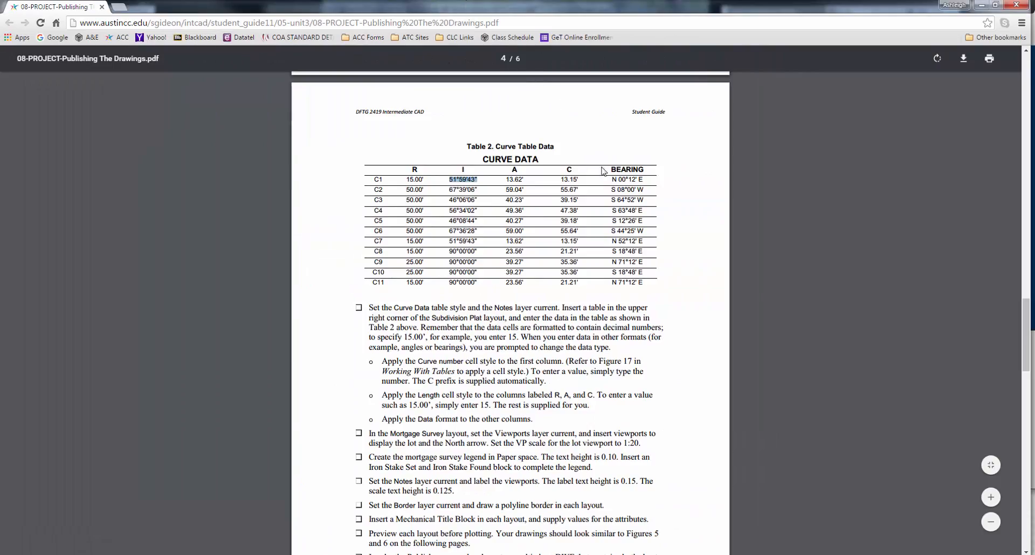
pyautogui.moveTo(611, 179); pyautogui.dragTo(651, 180)
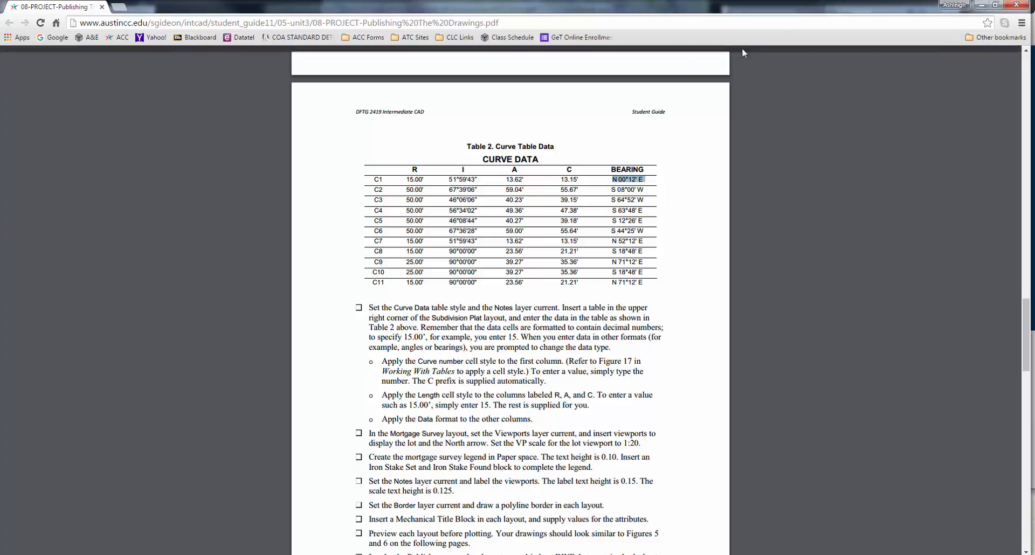
pyautogui.hotkey('alt', 'Tab')
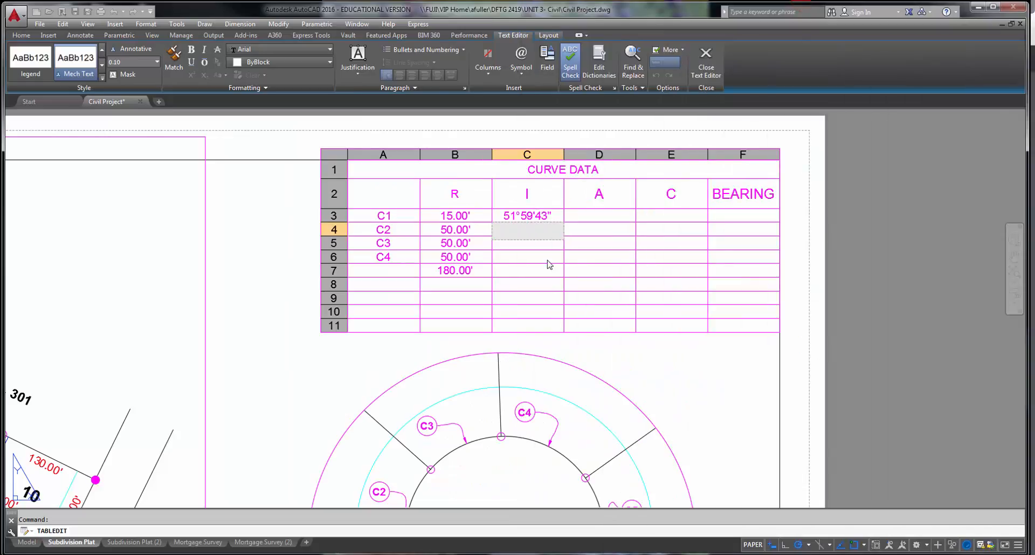
# Step: Try to enter 60° in cell C4 by reusing the degree symbol from the angle in cell C3
pyautogui.click(520, 213)
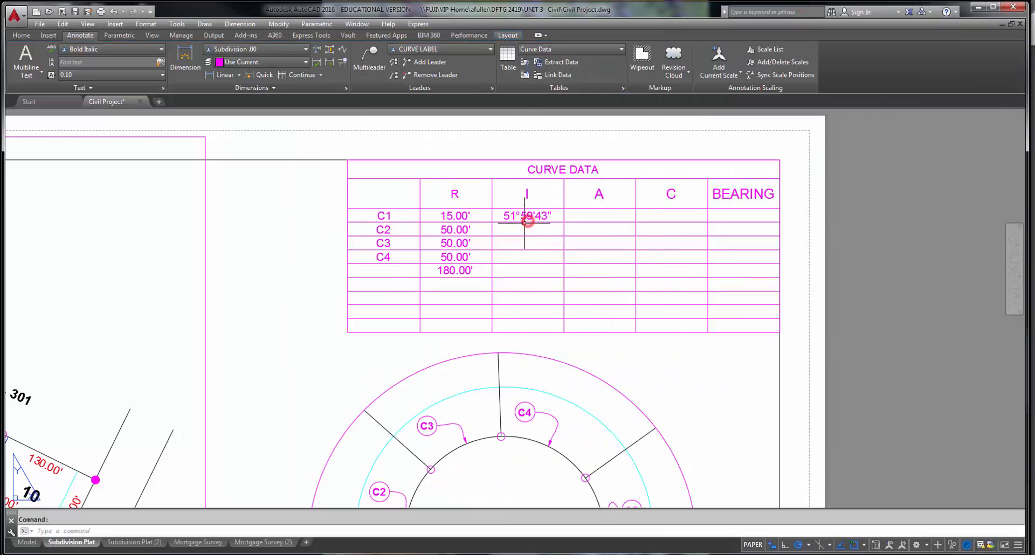
pyautogui.doubleClick(524, 215)
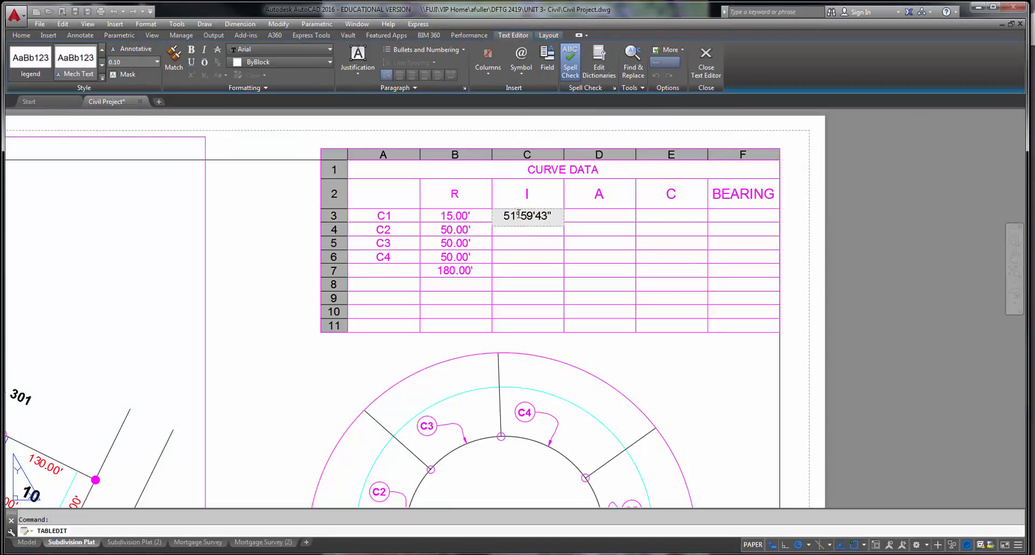
pyautogui.moveTo(515, 215); pyautogui.dragTo(520, 215)
pyautogui.click(532, 228)
pyautogui.click(532, 227)
pyautogui.doubleClick(531, 226)
pyautogui.write('60')
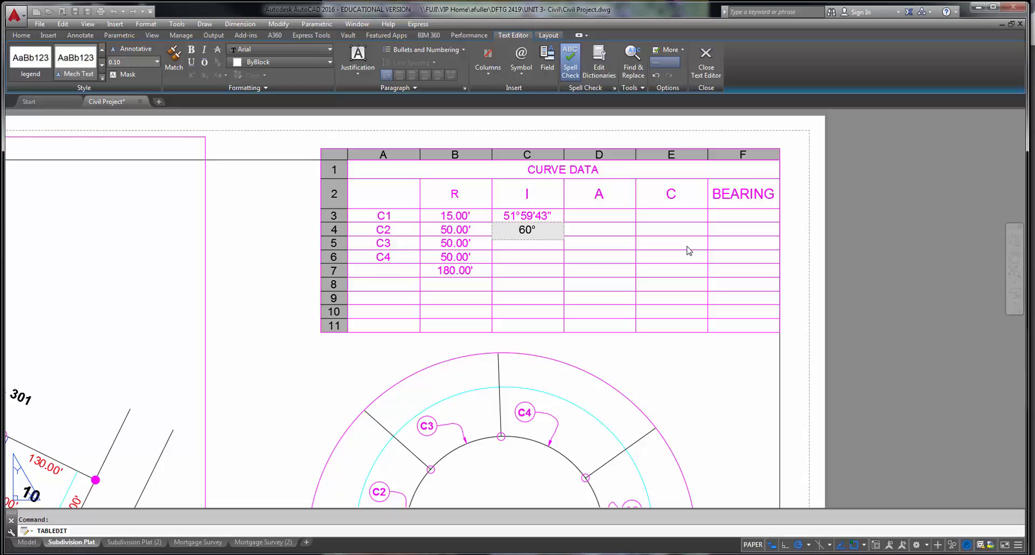
pyautogui.click(700, 403)
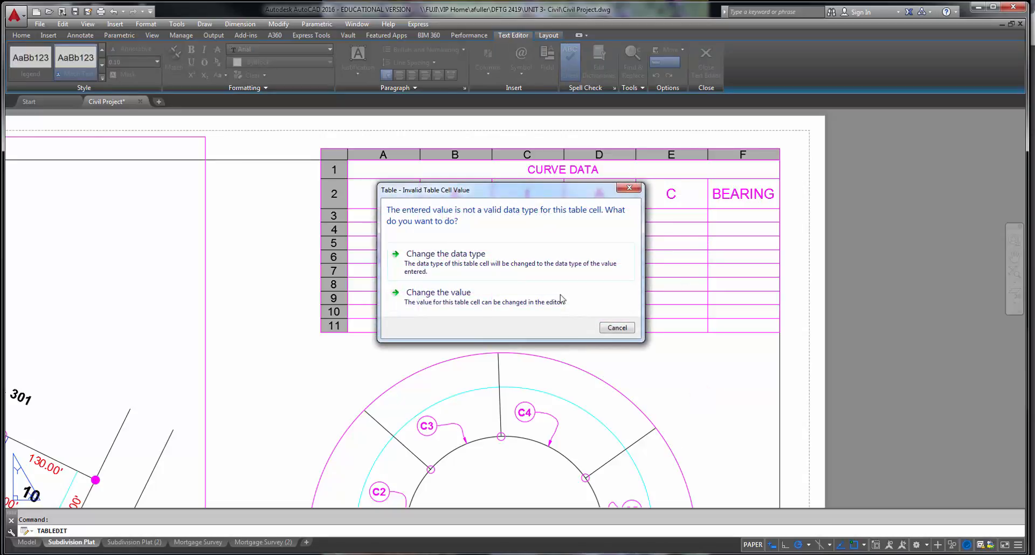
pyautogui.click(629, 187)
pyautogui.scroll(-3, 666, 354)
pyautogui.press('Escape')
# Step: Switch to the assignment PDF in the browser and examine the plotted Subdivision Plat and Mortgage Survey figures after the curve table
pyautogui.moveTo(663, 331); pyautogui.dragTo(613, 261, button='middle')
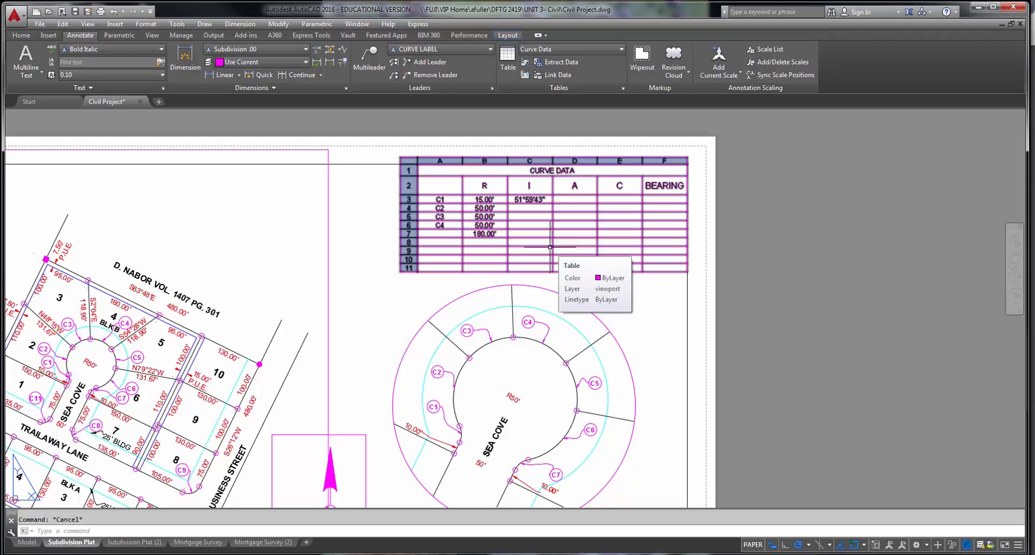
pyautogui.moveTo(549, 247); pyautogui.dragTo(531, 247, button='middle')
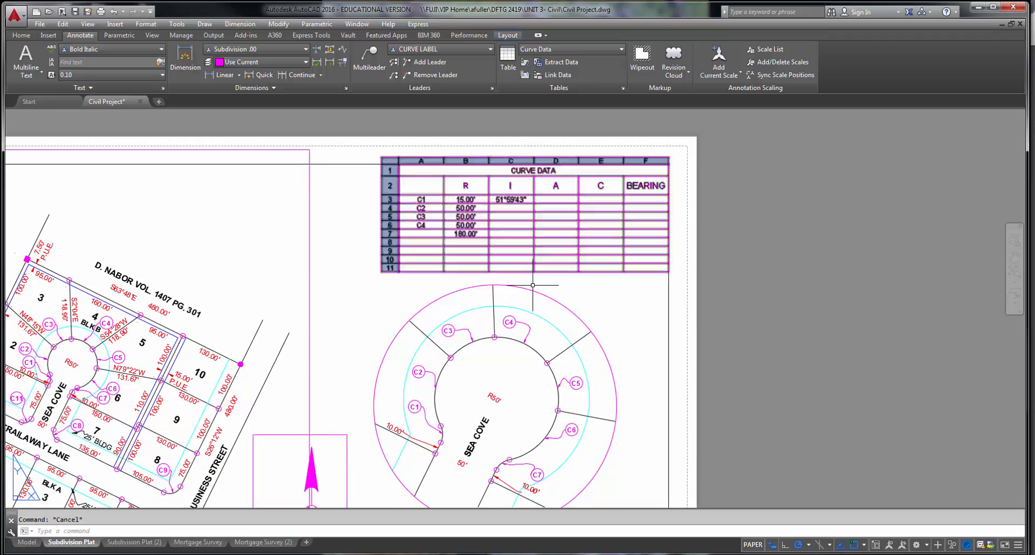
pyautogui.scroll(2, 531, 247)
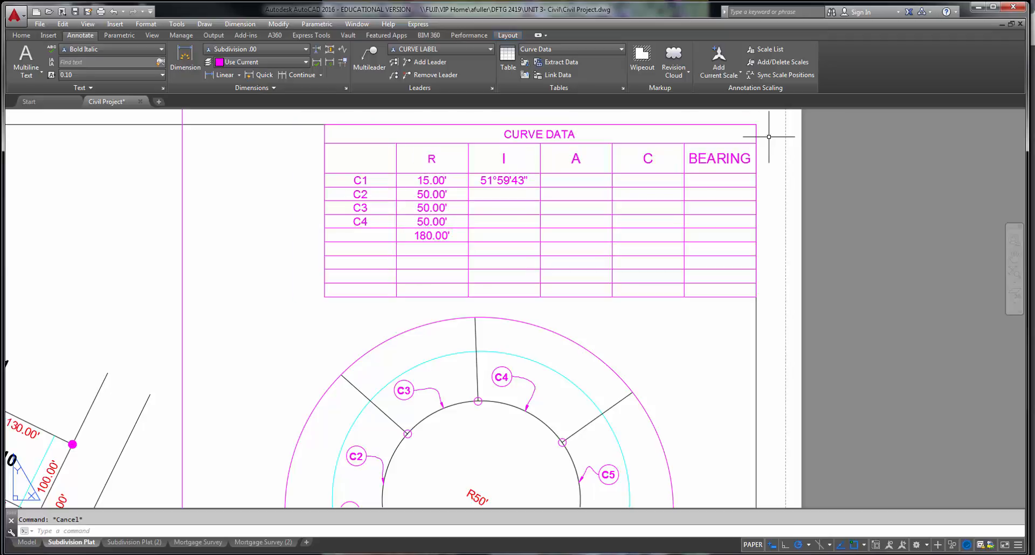
pyautogui.hotkey('alt', 'Tab')
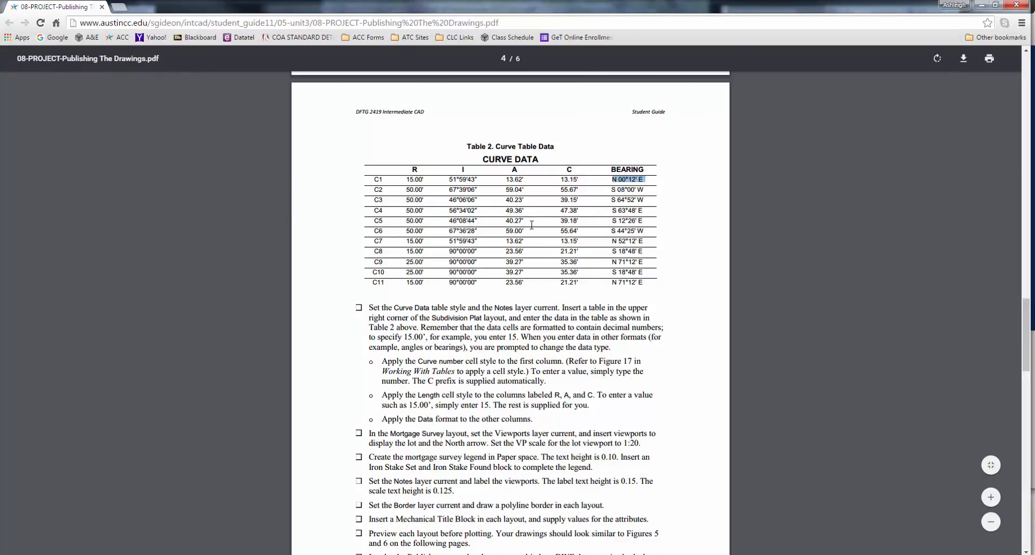
pyautogui.click(443, 337)
pyautogui.scroll(-14, 443, 337)
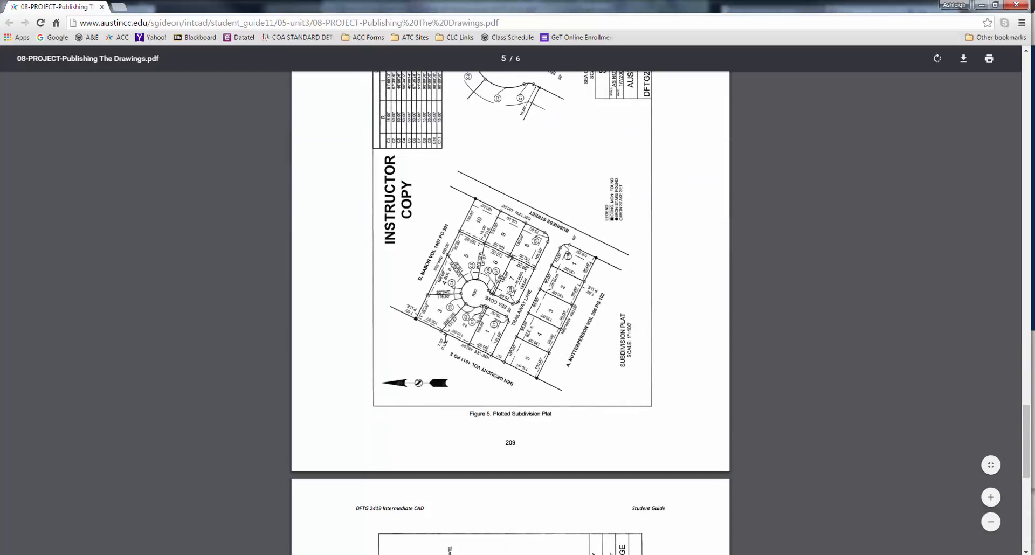
pyautogui.scroll(-8, 443, 337)
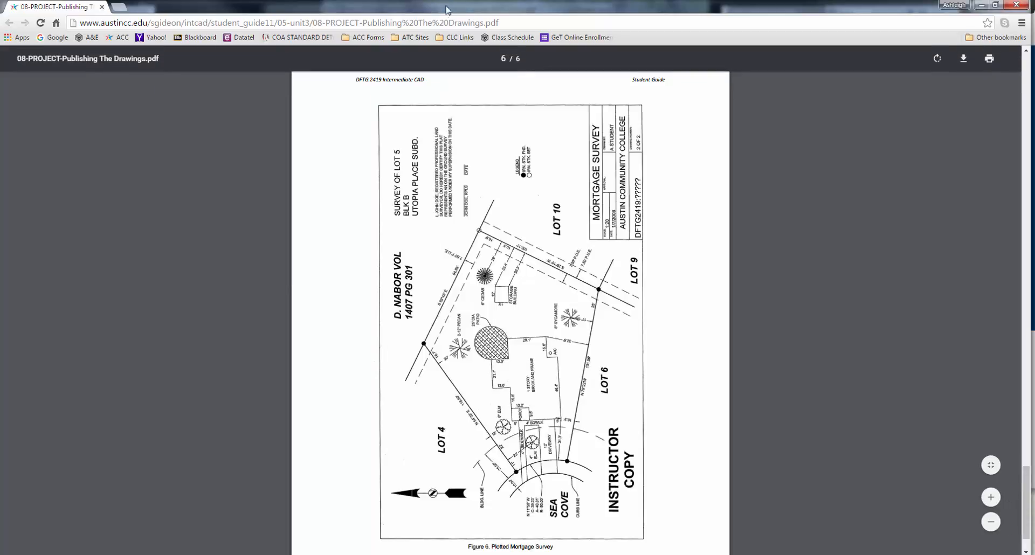
# Step: Switch back to AutoCAD and examine the north arrow area and the legend on the Mortgage Survey layout
pyautogui.hotkey('alt', 'Tab')
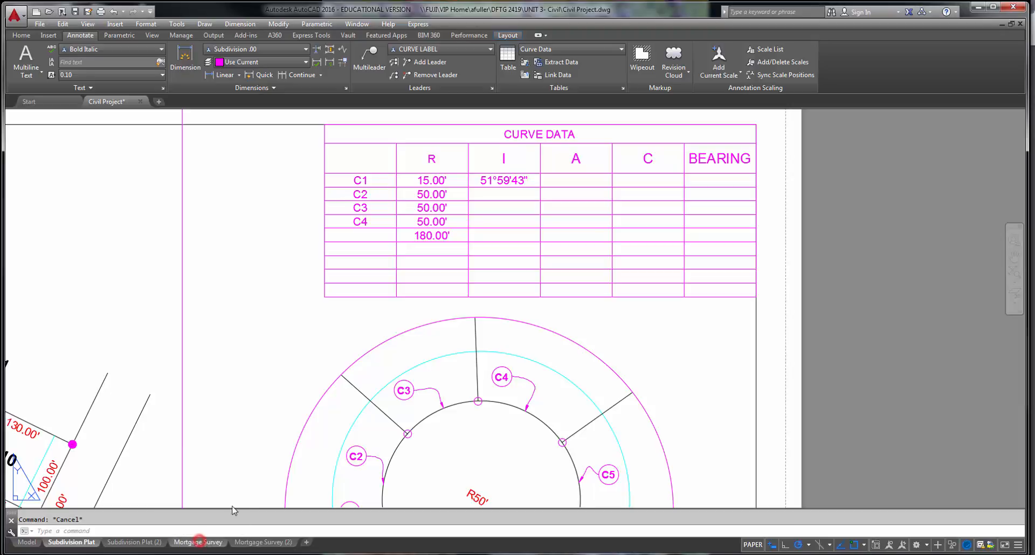
pyautogui.click(196, 543)
pyautogui.moveTo(286, 383); pyautogui.dragTo(318, 415, button='middle')
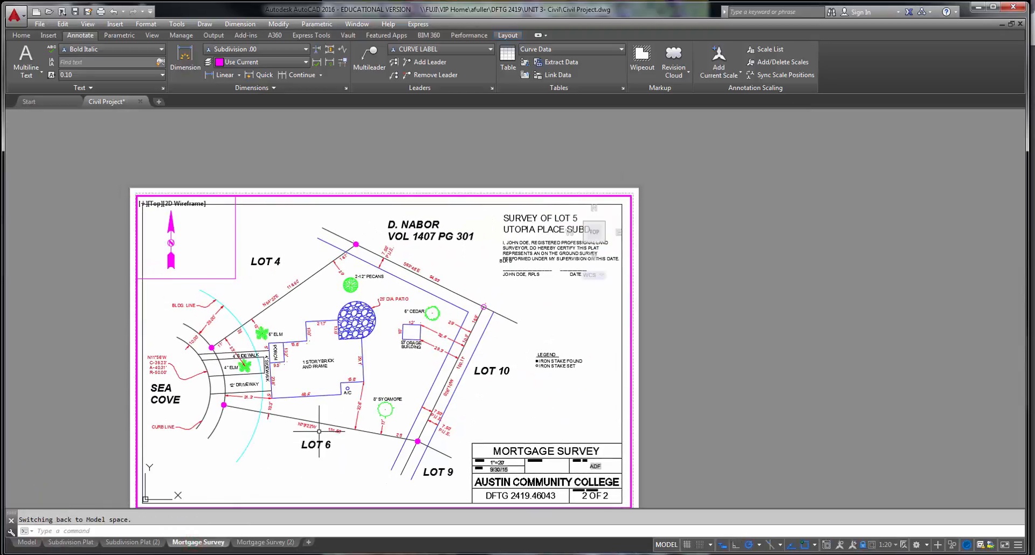
pyautogui.doubleClick(318, 415)
pyautogui.click(191, 232)
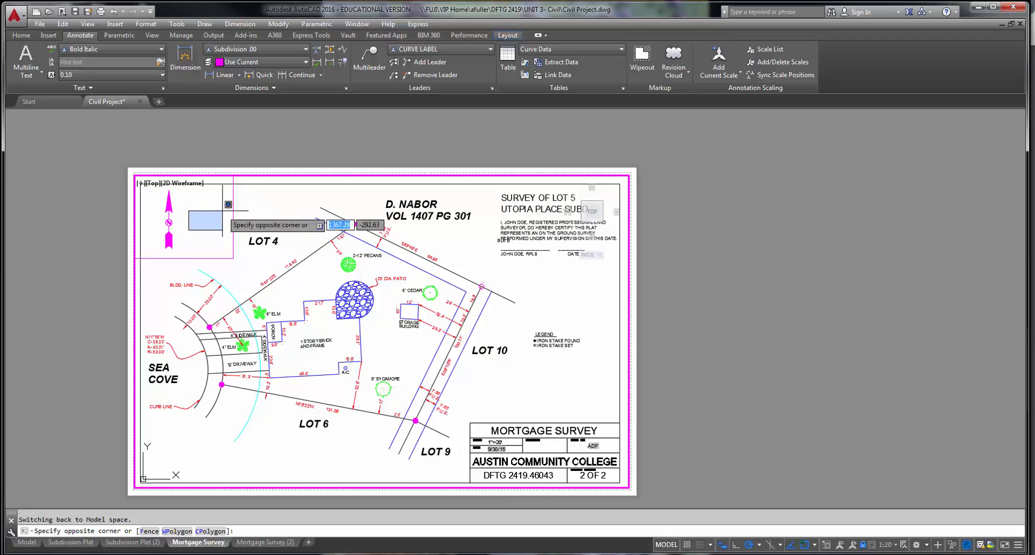
pyautogui.click(197, 241)
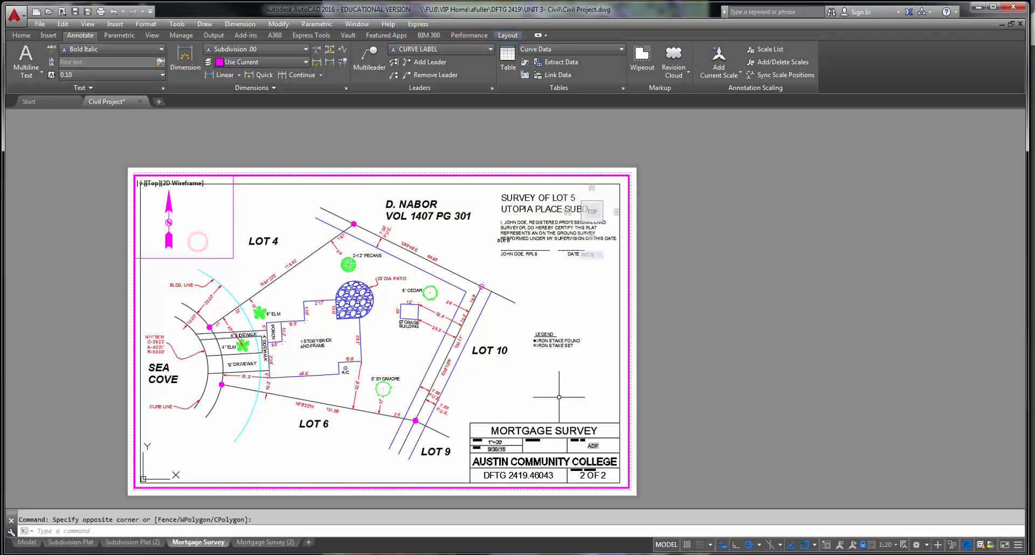
pyautogui.scroll(2, 570, 350)
pyautogui.moveTo(570, 347); pyautogui.dragTo(562, 355, button='middle')
pyautogui.click(528, 308)
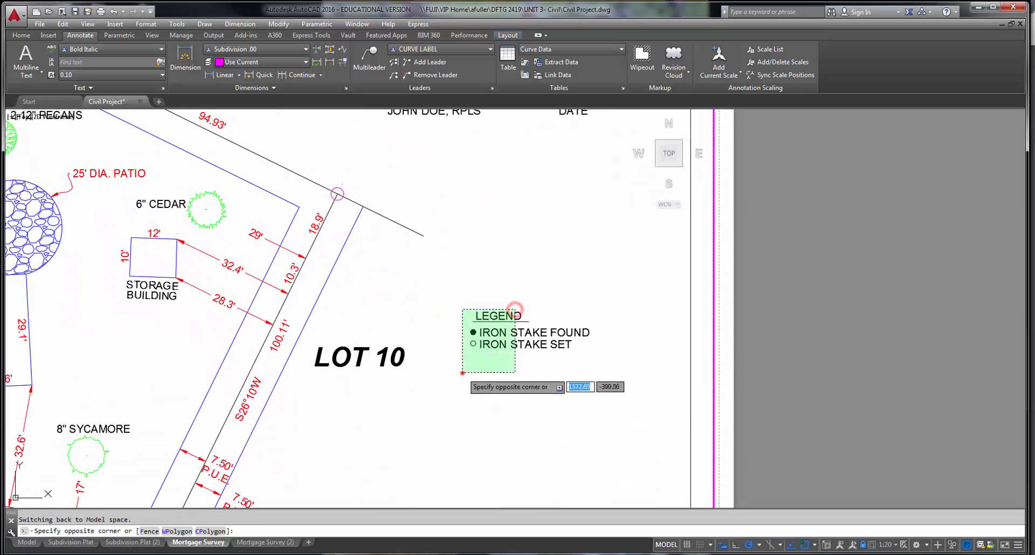
pyautogui.click(463, 373)
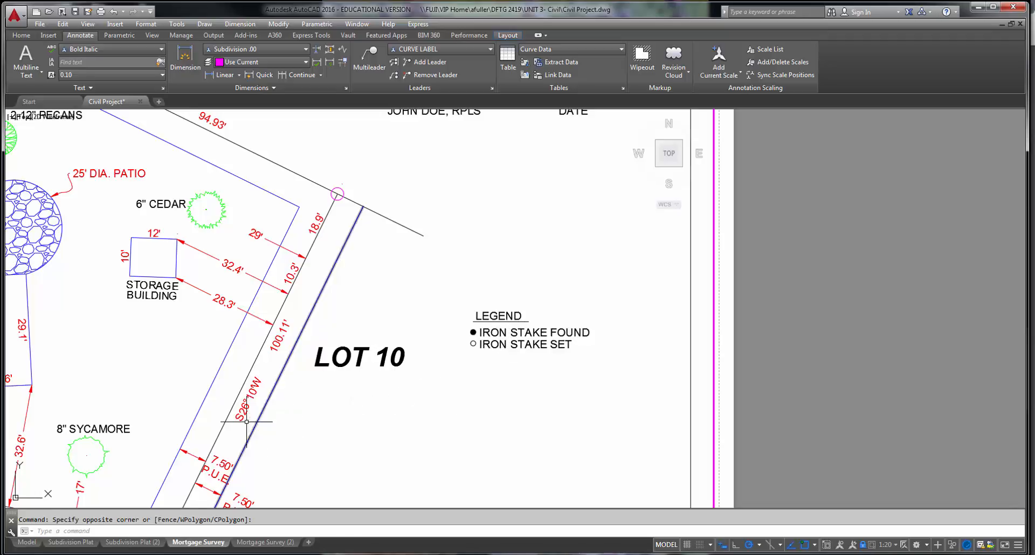
# Step: Compare the Subdivision Plat legend with the Mortgage Survey legend, and review the survey's certification text and title block
pyautogui.click(70, 543)
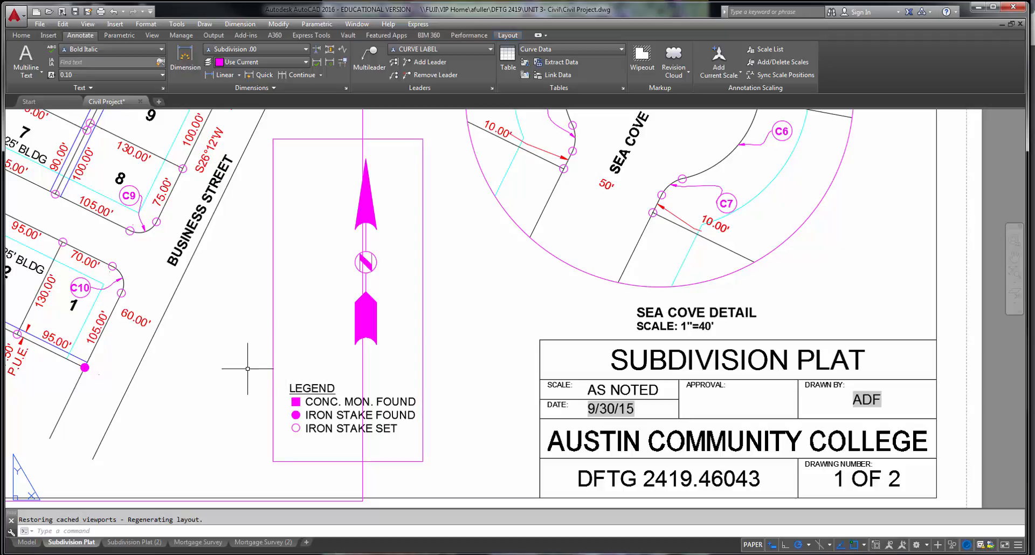
pyautogui.click(188, 542)
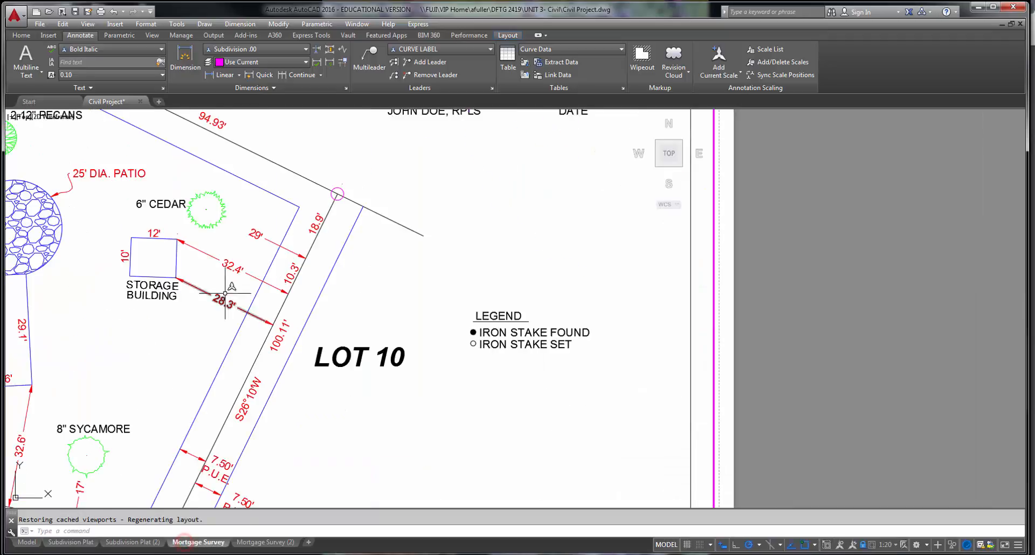
pyautogui.scroll(-2, 240, 288)
pyautogui.moveTo(243, 288); pyautogui.dragTo(366, 278, button='middle')
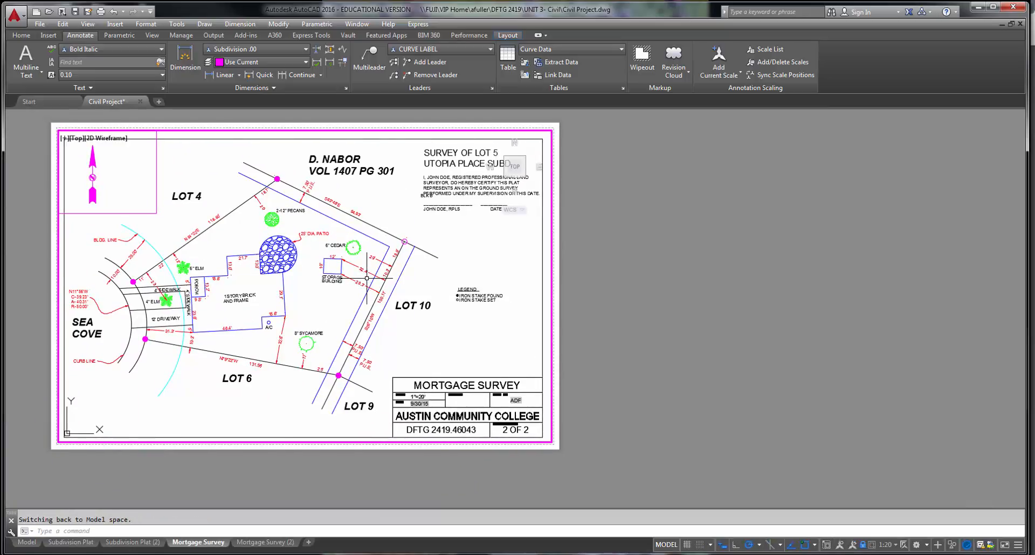
pyautogui.scroll(3, 432, 279)
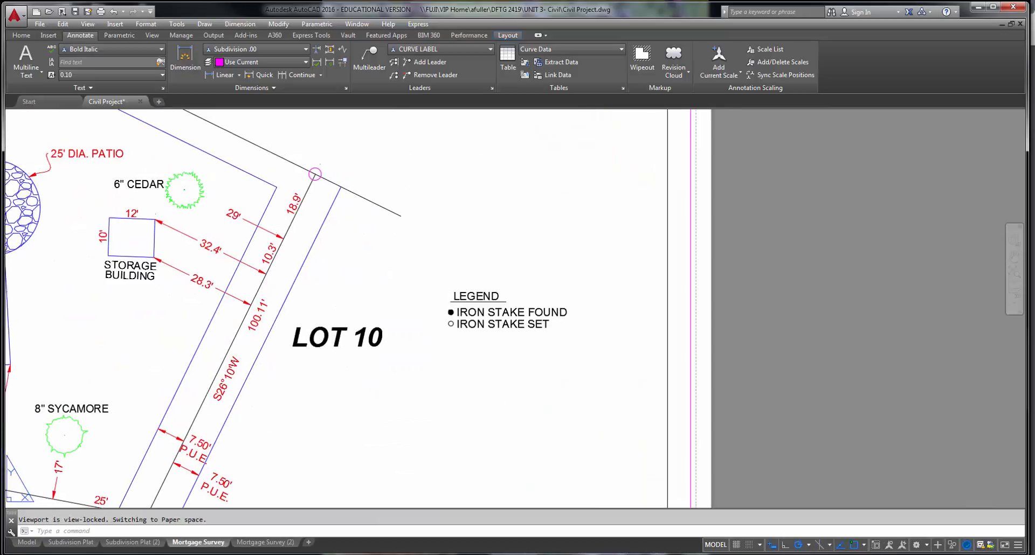
pyautogui.scroll(-2, 407, 281)
pyautogui.moveTo(407, 281); pyautogui.dragTo(361, 410, button='middle')
pyautogui.scroll(1, 355, 289)
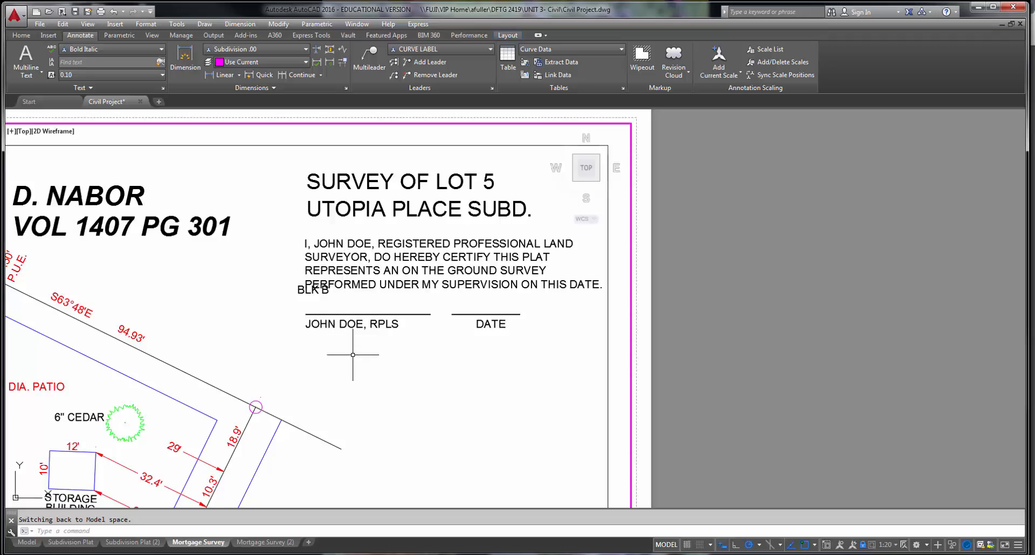
pyautogui.moveTo(353, 352)
pyautogui.mouseDown(button='middle')
pyautogui.moveTo(356, 327)
pyautogui.moveTo(422, 221)
pyautogui.mouseUp(button='middle')
pyautogui.scroll(-1, 356, 328)
pyautogui.moveTo(405, 383); pyautogui.dragTo(411, 279, button='middle')
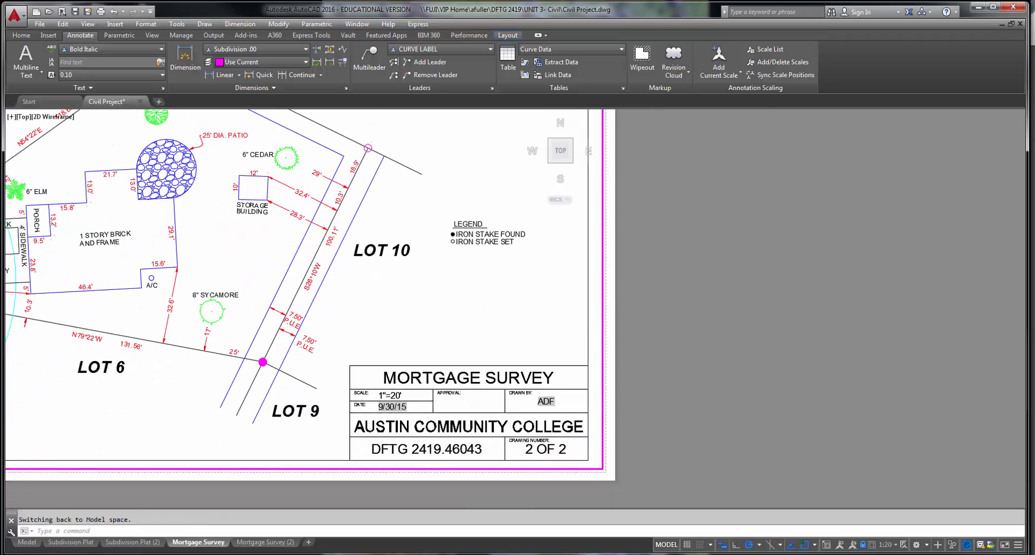
# Step: Check the Mortgage Survey title block's scale and date entries against the viewport scale, and return to paper space
pyautogui.scroll(6, 367, 412)
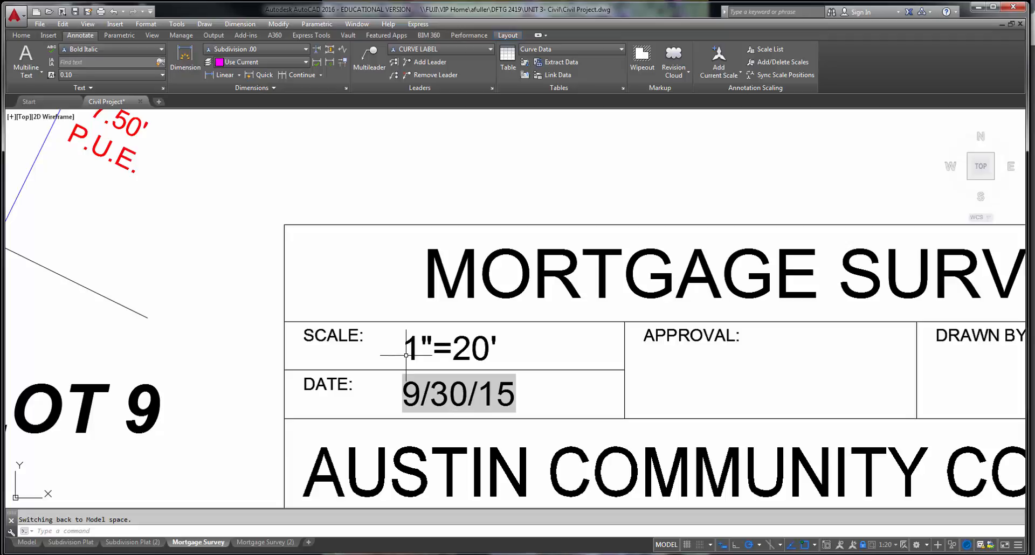
pyautogui.click(227, 166)
pyautogui.scroll(-3, 217, 231)
pyautogui.moveTo(219, 233); pyautogui.dragTo(233, 243, button='middle')
pyautogui.click(235, 224)
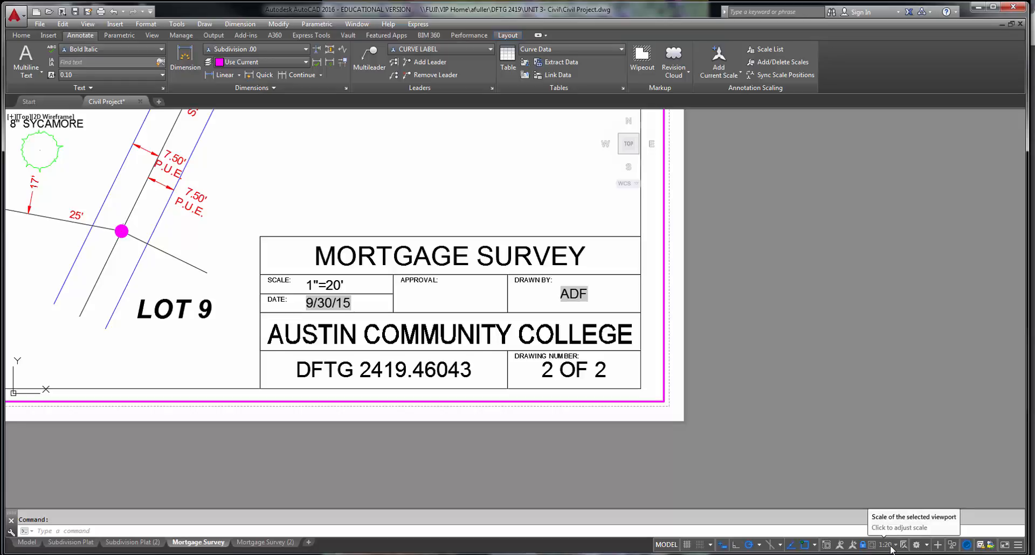
pyautogui.doubleClick(825, 374)
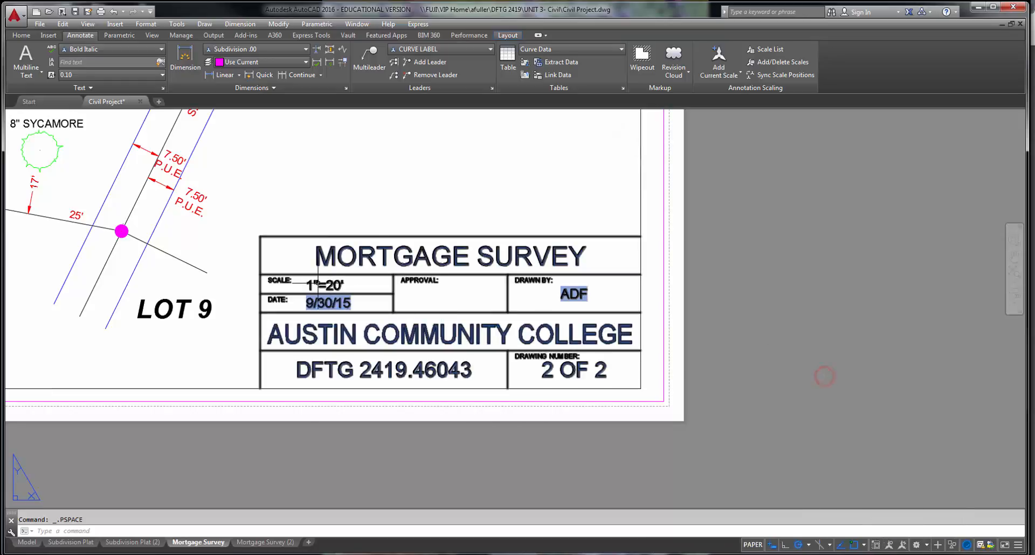
pyautogui.scroll(3, 312, 286)
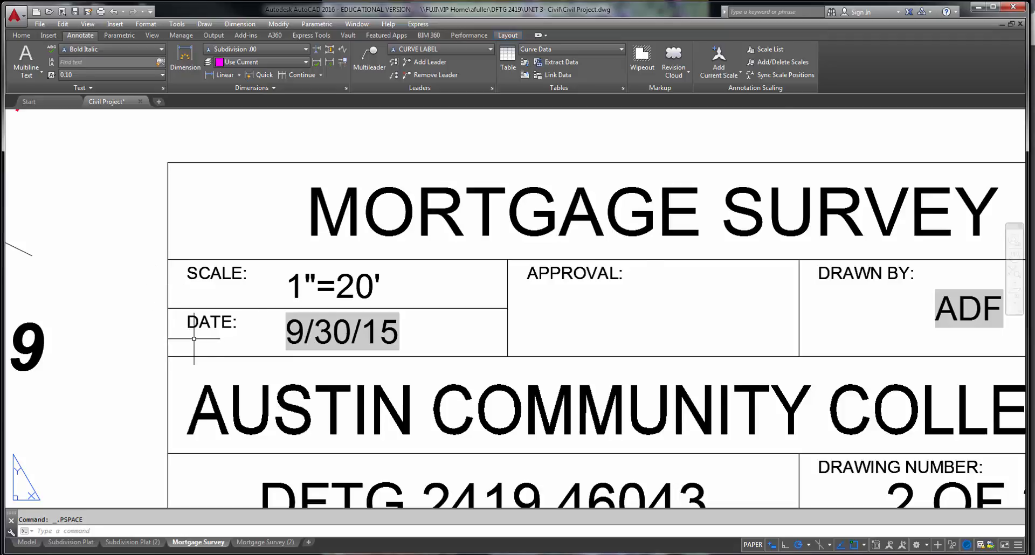
pyautogui.scroll(-3, 193, 342)
pyautogui.moveTo(194, 342)
pyautogui.mouseDown(button='middle')
pyautogui.moveTo(367, 410)
pyautogui.moveTo(399, 411)
pyautogui.mouseUp(button='middle')
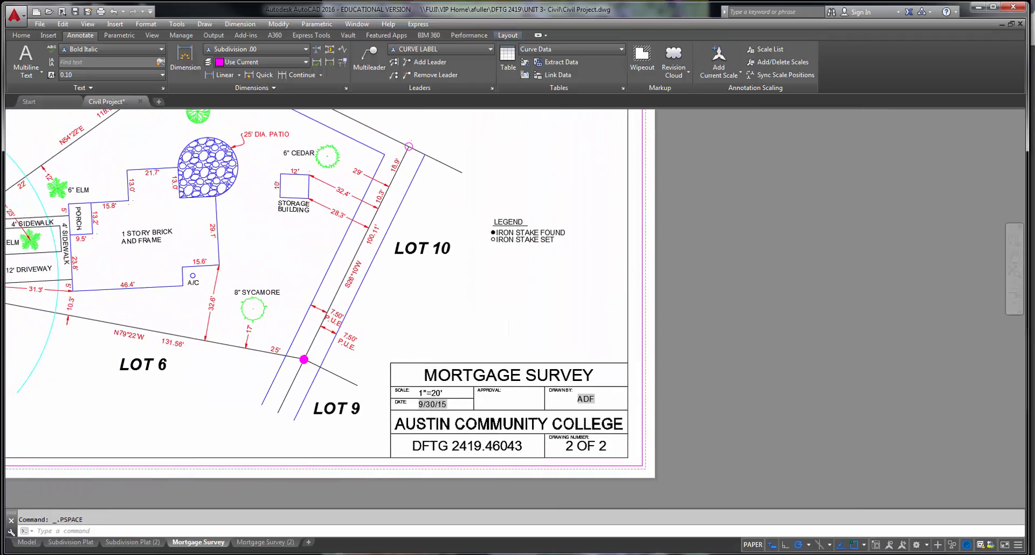
pyautogui.scroll(2, 422, 397)
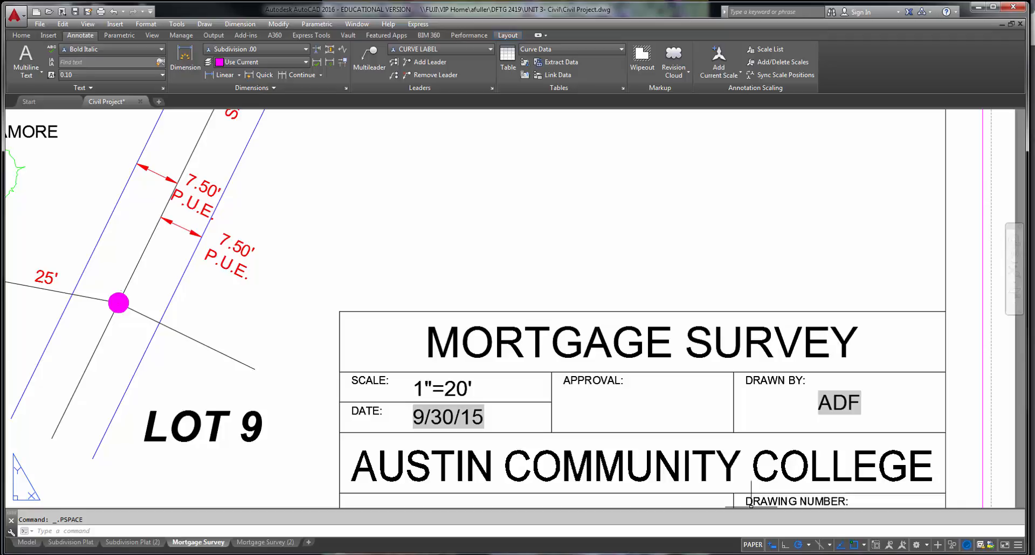
pyautogui.scroll(-5, 750, 506)
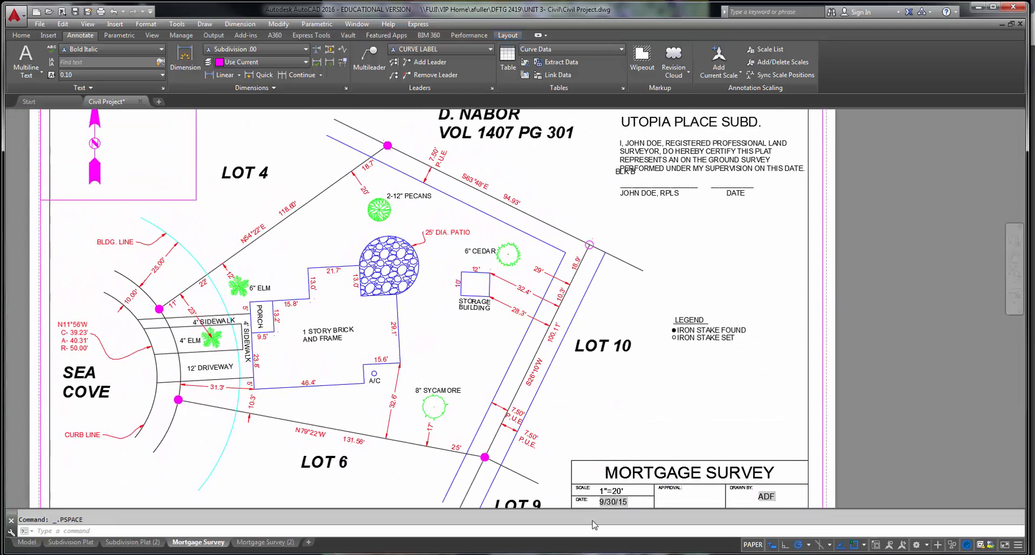
pyautogui.moveTo(558, 469); pyautogui.dragTo(565, 469, button='middle')
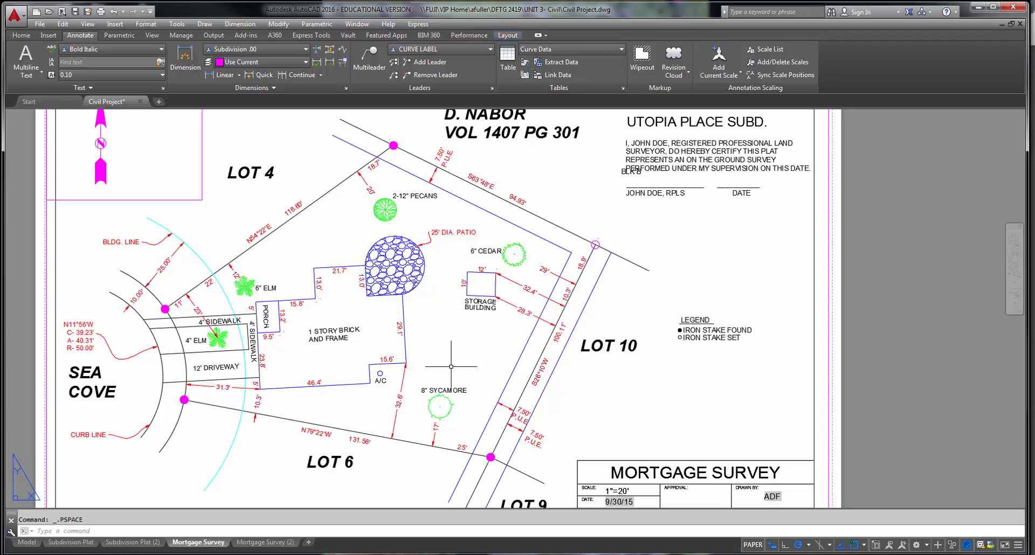
# Step: Set PSLTSCALE to 0 for the Mortgage Survey layout and regenerate all viewports
pyautogui.write('PSLTSCALE')
pyautogui.press('Return')
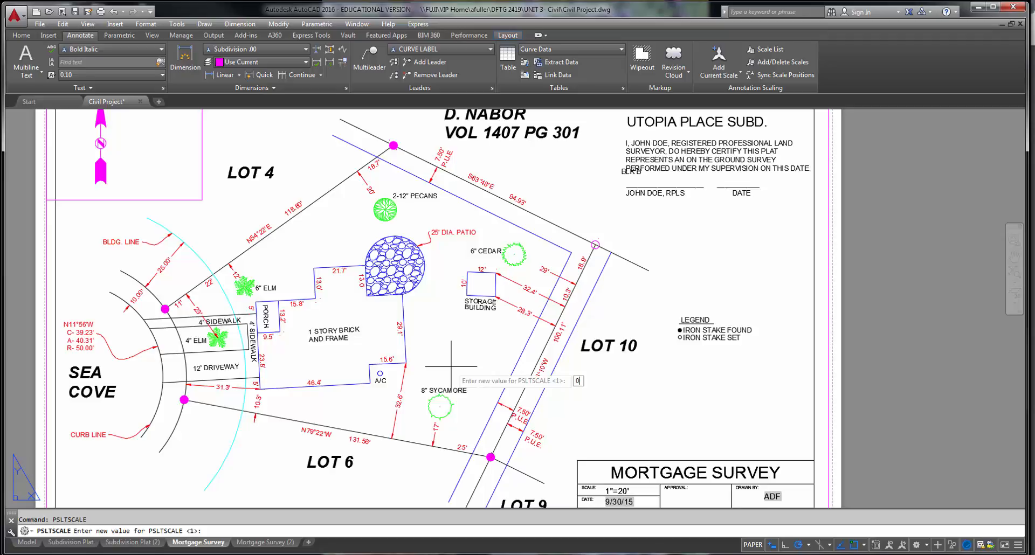
pyautogui.write('0')
pyautogui.press('Return')
pyautogui.write('REGEANALL')
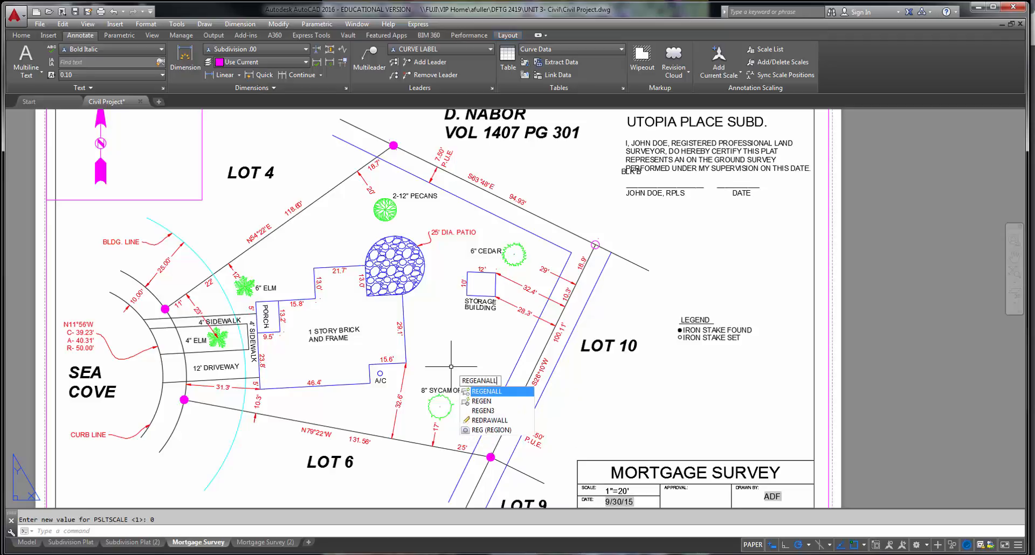
pyautogui.press('Return')
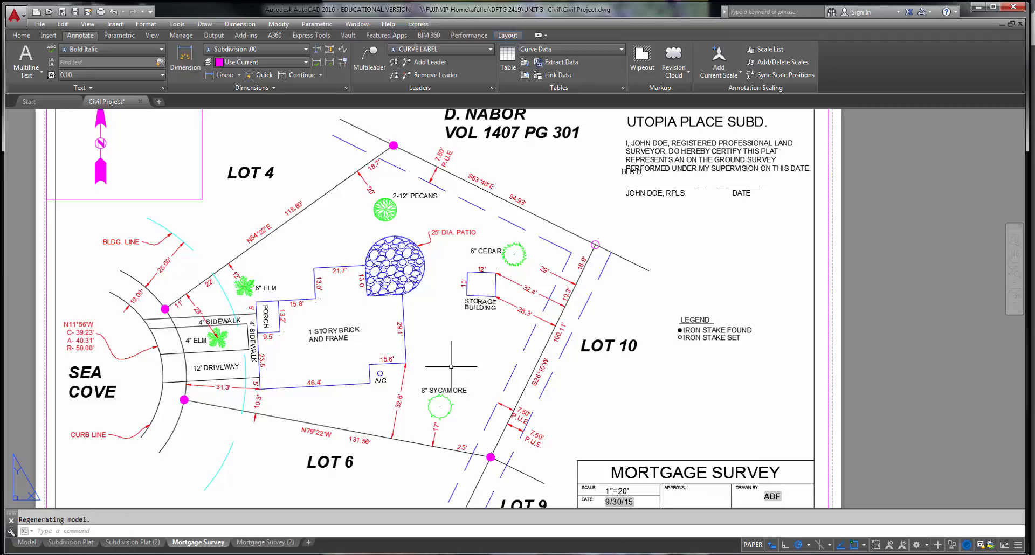
# Step: Switch to model space and reduce the drawing's global linetype scale factor with LTSCALE
pyautogui.click(27, 542)
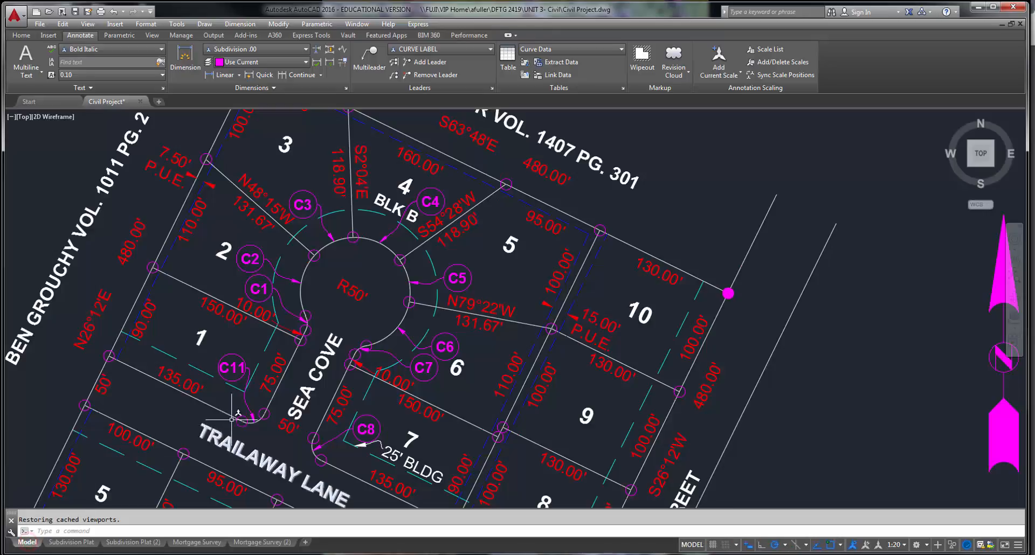
pyautogui.scroll(-2, 232, 419)
pyautogui.moveTo(232, 420); pyautogui.dragTo(186, 363, button='middle')
pyautogui.scroll(-4, 492, 318)
pyautogui.moveTo(493, 318)
pyautogui.mouseDown(button='middle')
pyautogui.moveTo(395, 277)
pyautogui.moveTo(326, 294)
pyautogui.mouseUp(button='middle')
pyautogui.scroll(2, 378, 284)
pyautogui.write('LTSCALE')
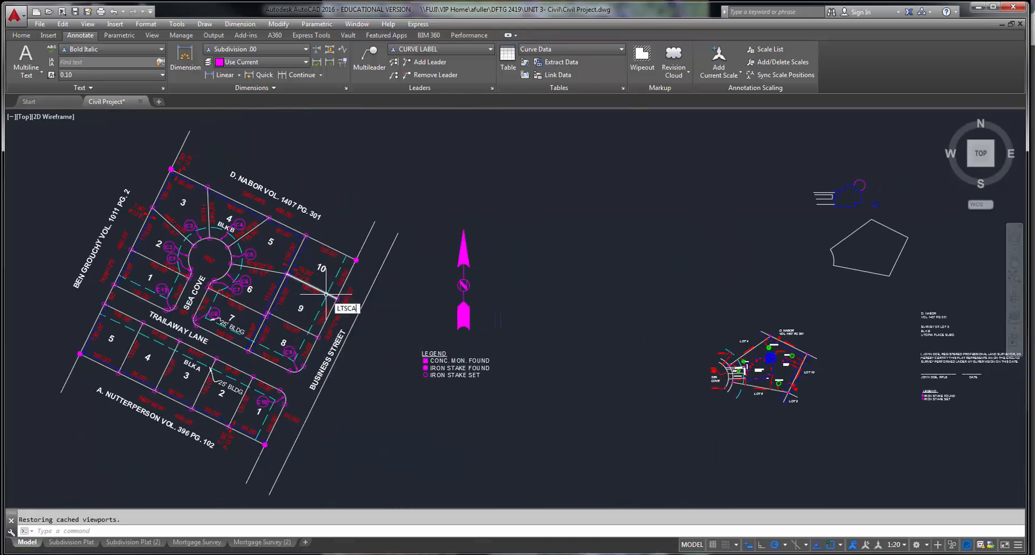
pyautogui.press('Return')
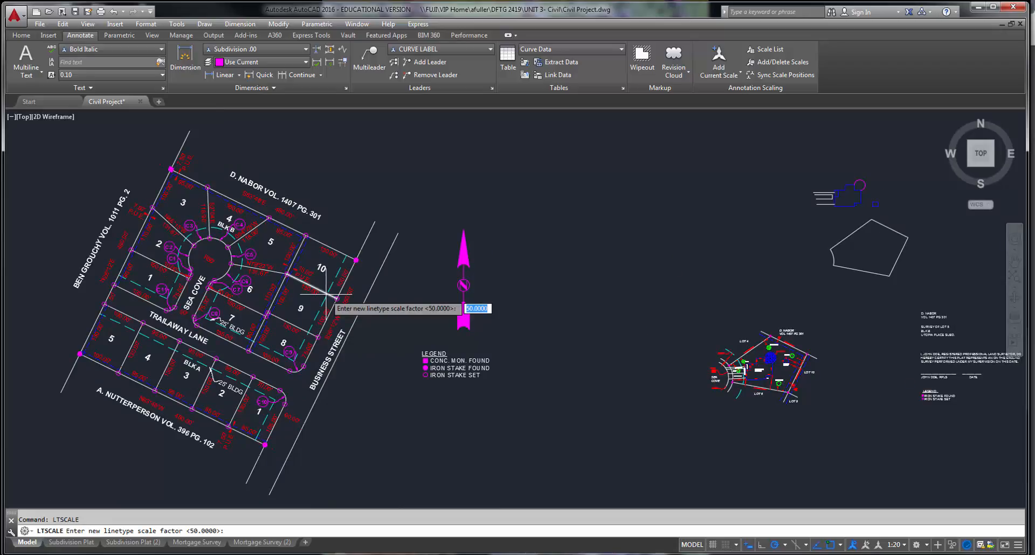
pyautogui.write('366')
pyautogui.press('BackSpace')
pyautogui.press('BackSpace')
pyautogui.press('Return')
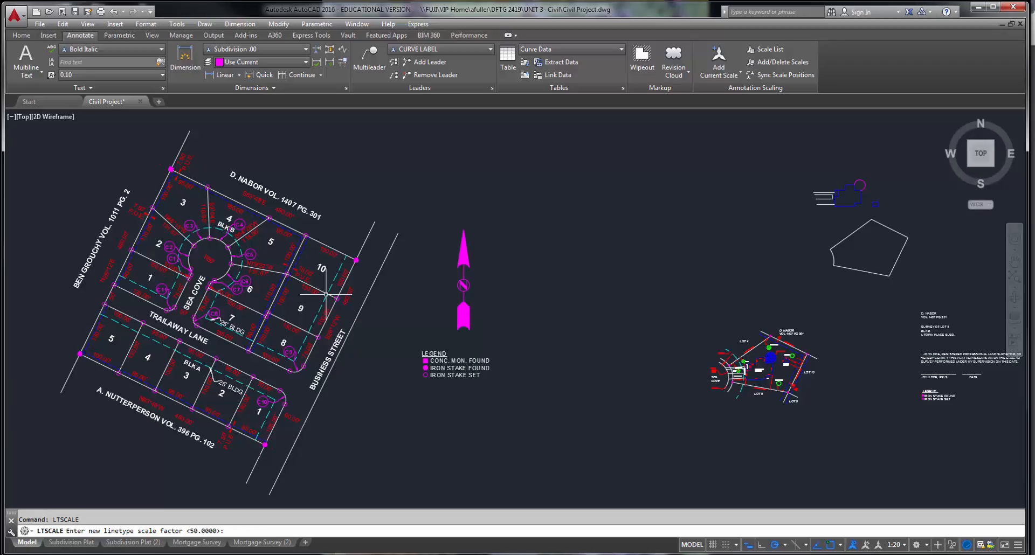
# Step: Examine the dashed lines of the mortgage survey in model space and check the MSLTSCALE setting without changing it
pyautogui.scroll(8, 782, 367)
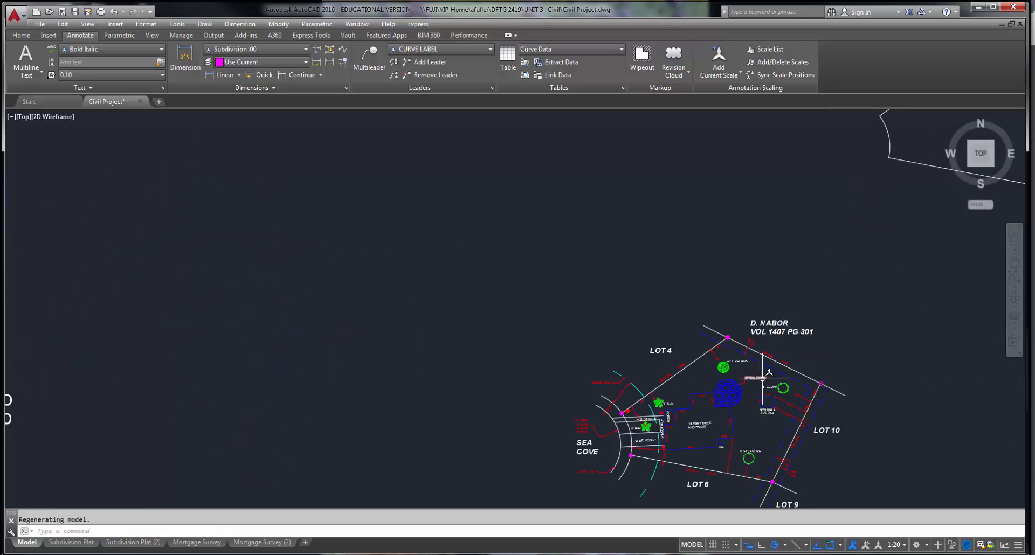
pyautogui.moveTo(627, 414); pyautogui.dragTo(582, 397, button='middle')
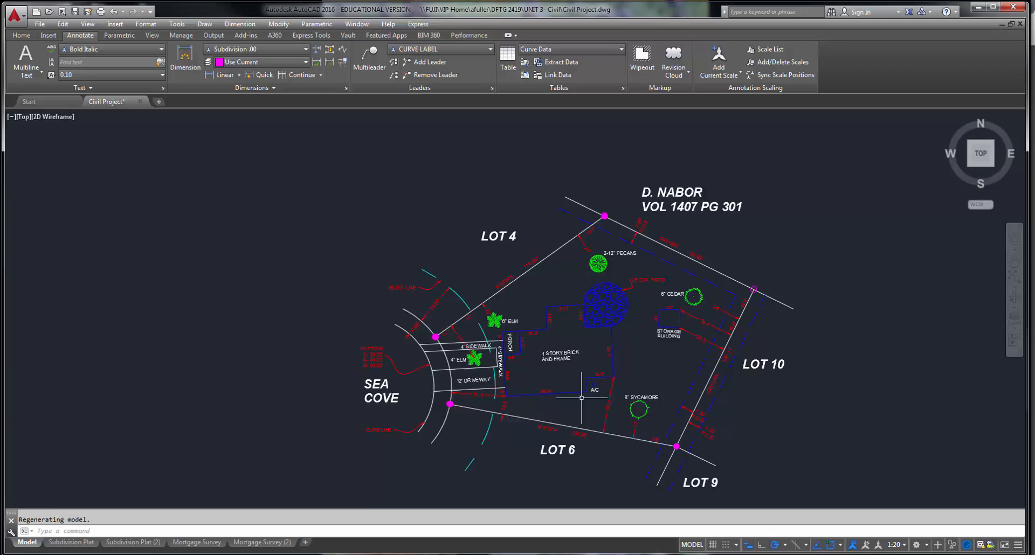
pyautogui.write('MSLTSCALE')
pyautogui.press('Return')
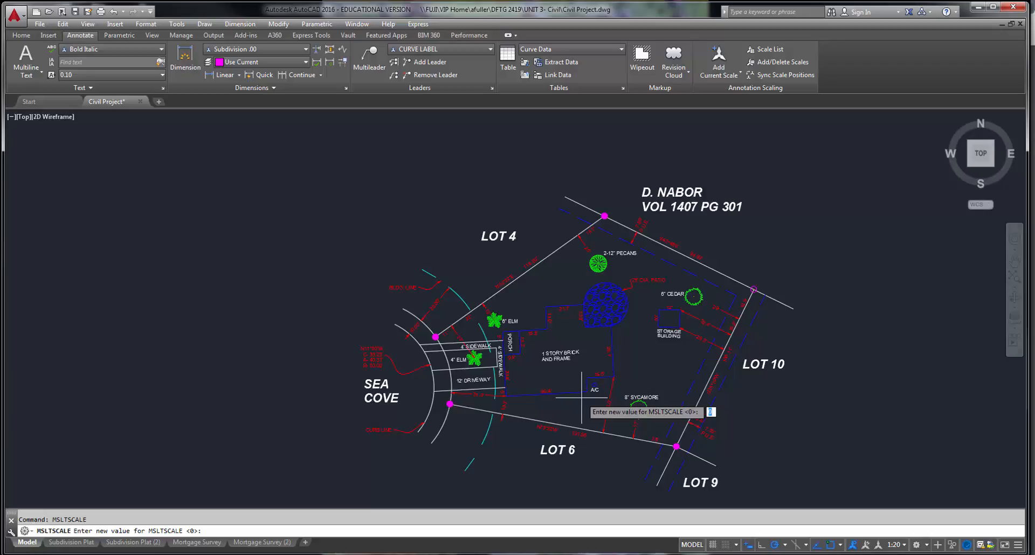
pyautogui.press('Escape')
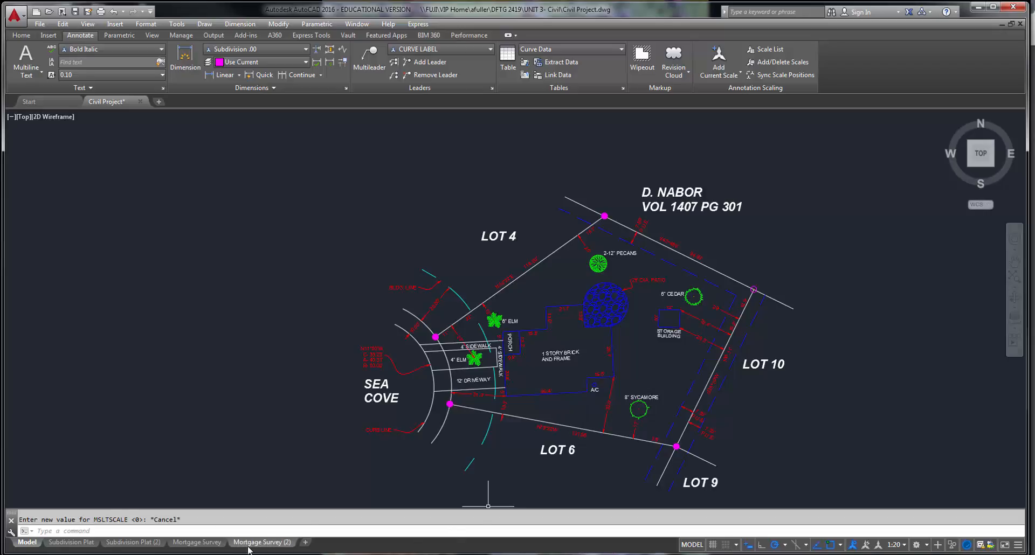
# Step: Review the dashed linetypes on the Mortgage Survey and Subdivision Plat layouts, and return to the mortgage survey in model space
pyautogui.click(206, 543)
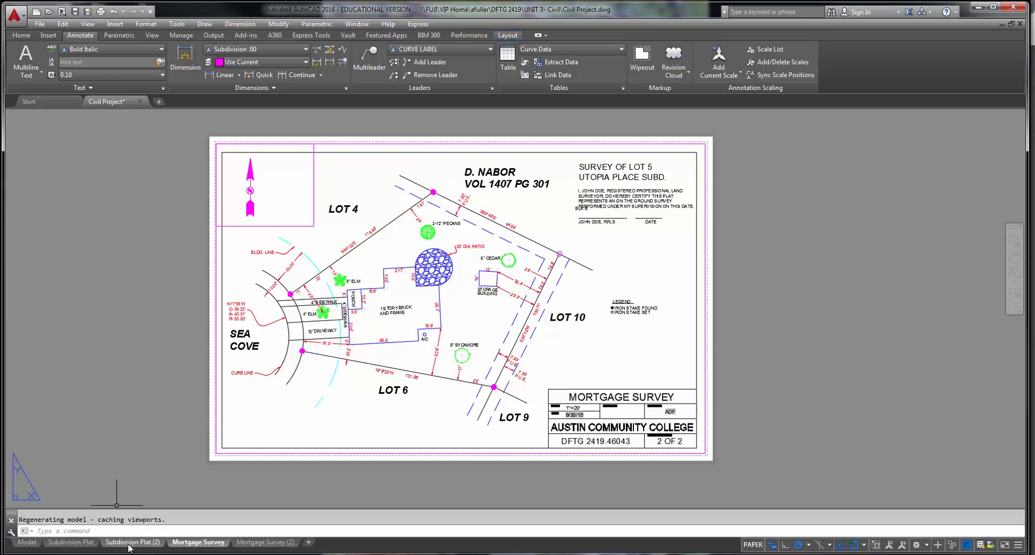
pyautogui.click(70, 543)
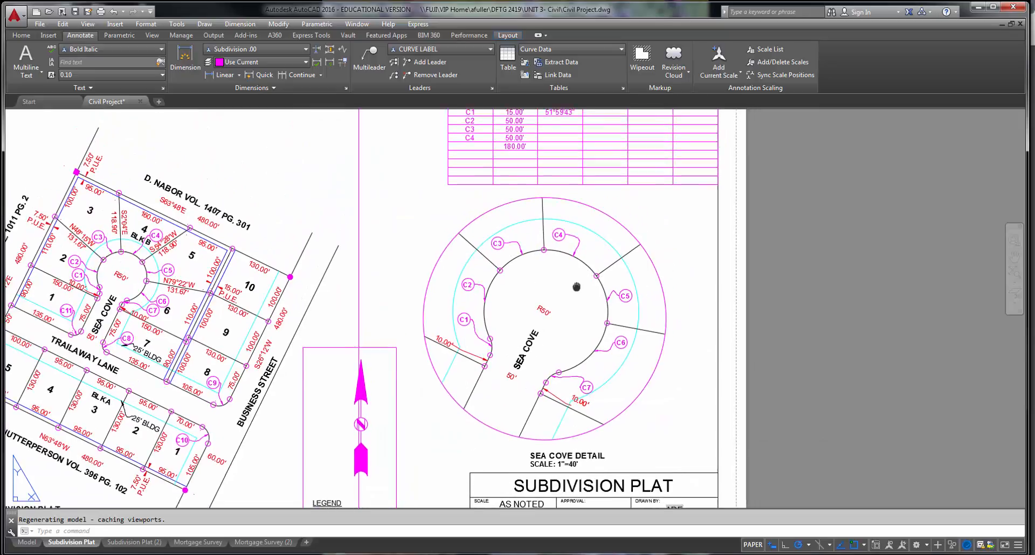
pyautogui.moveTo(576, 286); pyautogui.dragTo(575, 319, button='middle')
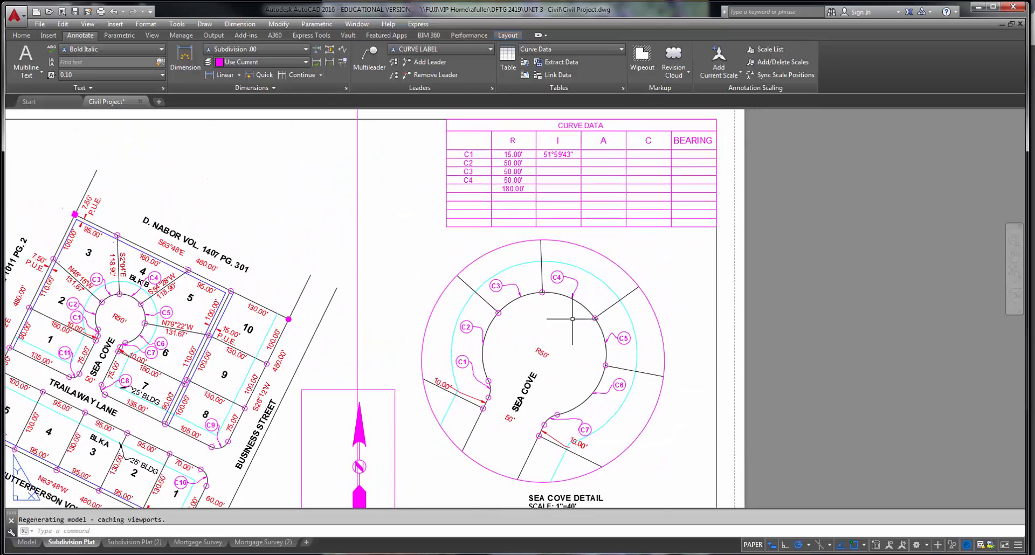
pyautogui.click(20, 542)
pyautogui.scroll(-4, 187, 333)
pyautogui.moveTo(194, 332); pyautogui.dragTo(611, 279, button='middle')
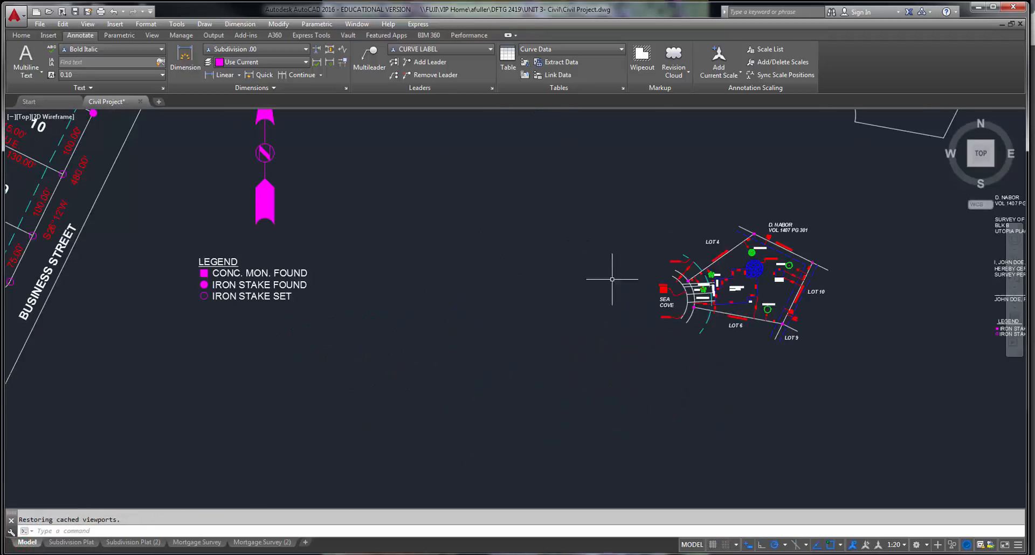
# Step: Check the annotation scales assigned to the C5 curve label, and toggle the automatic adding of annotation scales on and back off
pyautogui.moveTo(204, 257); pyautogui.dragTo(632, 474, button='middle')
pyautogui.scroll(4, 370, 369)
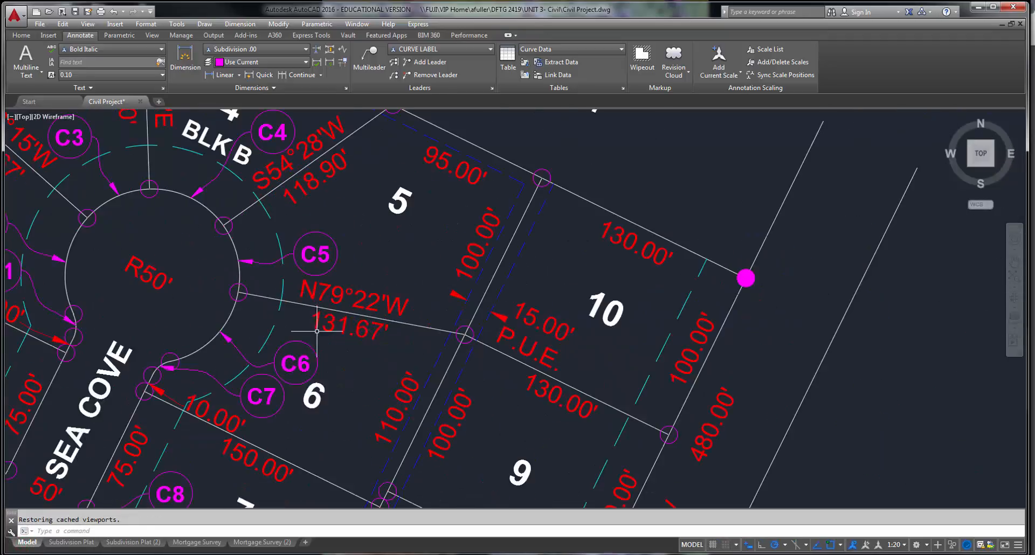
pyautogui.click(309, 252)
pyautogui.rightClick(303, 233)
pyautogui.moveTo(356, 274)
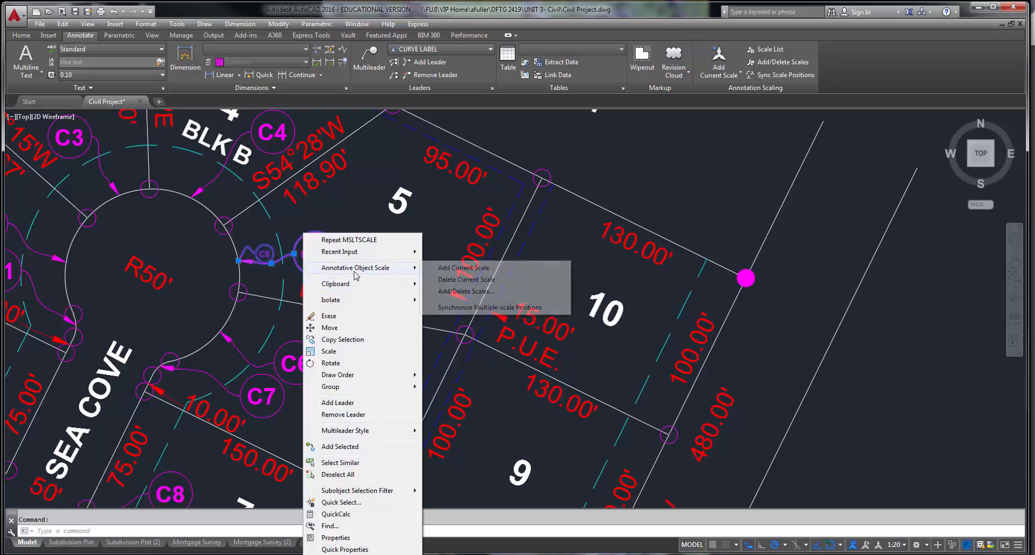
pyautogui.click(437, 291)
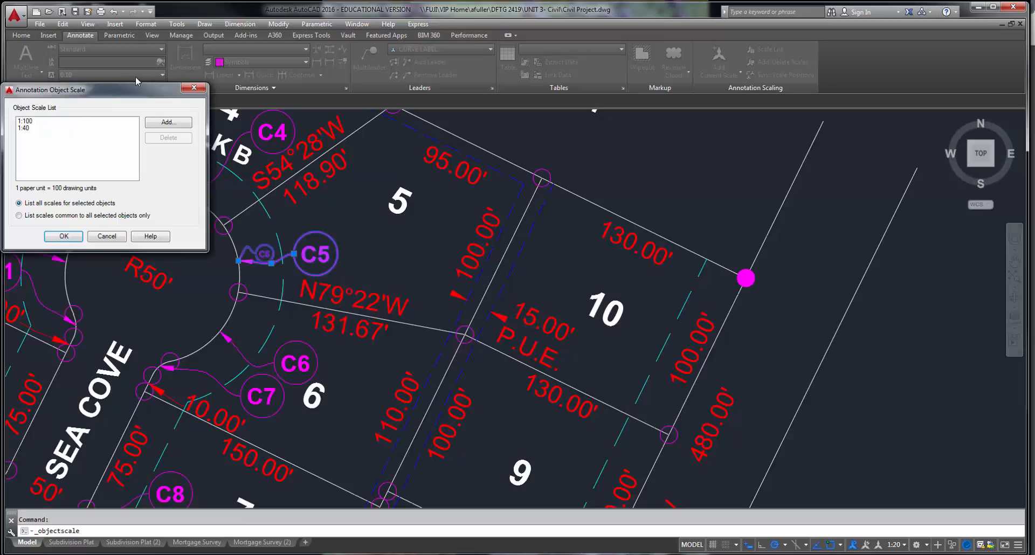
pyautogui.click(194, 87)
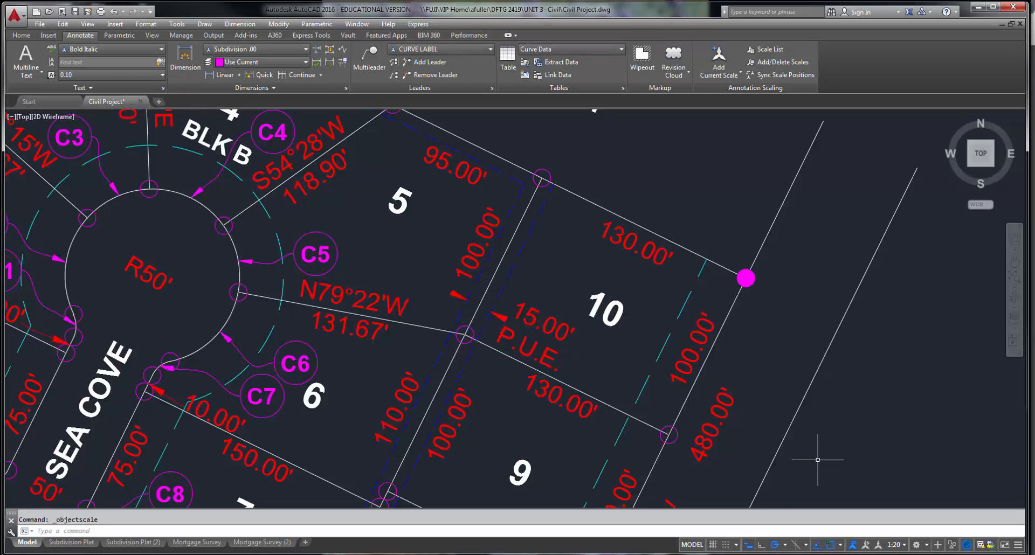
pyautogui.click(866, 545)
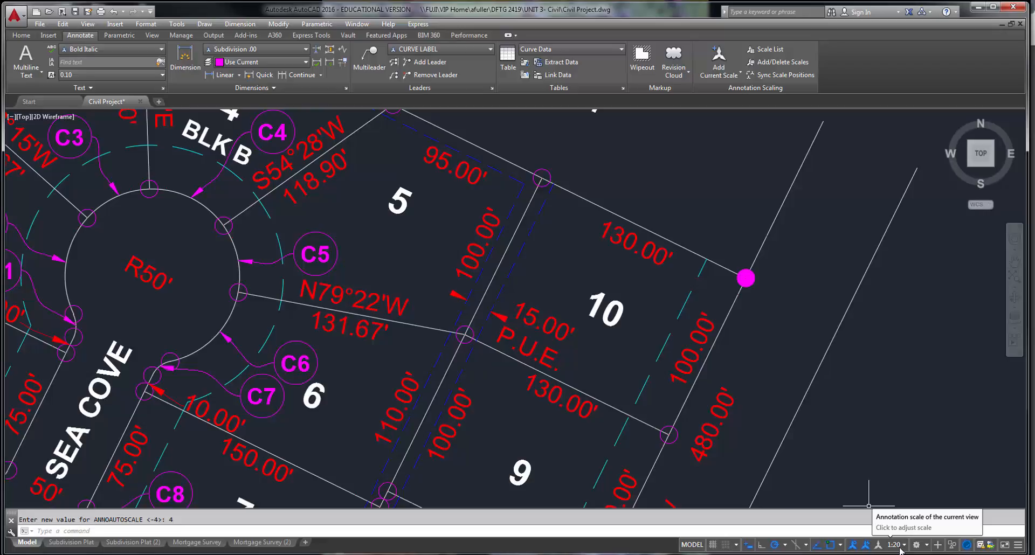
pyautogui.click(866, 545)
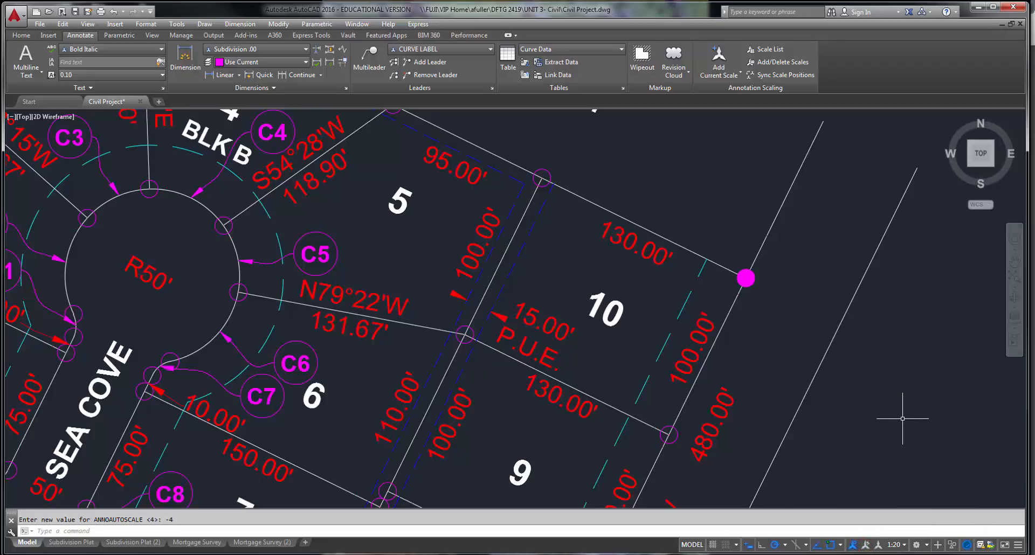
# Step: Open the C5 curve label's properties and review its annotative scale list without changing it
pyautogui.click(322, 243)
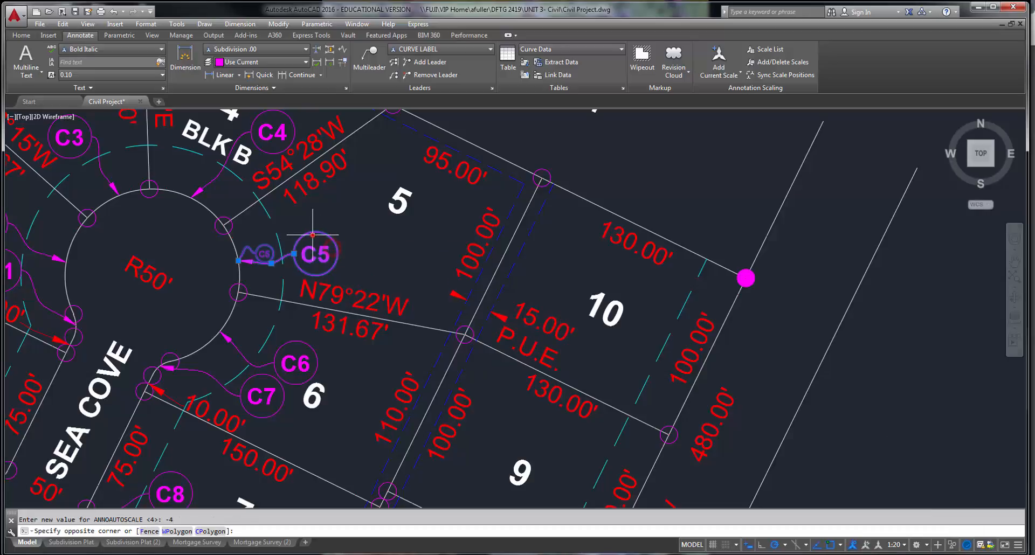
pyautogui.rightClick(312, 235)
pyautogui.click(342, 538)
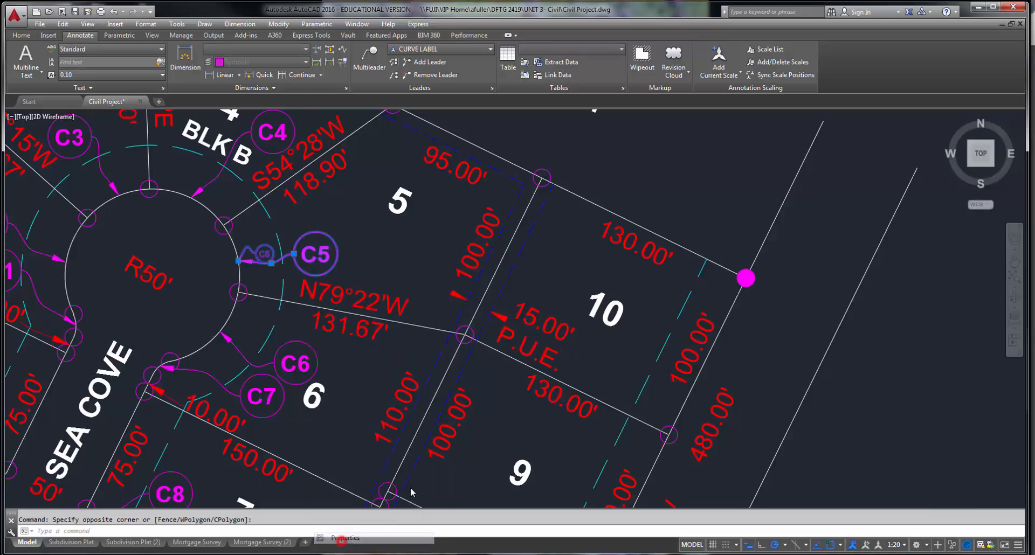
pyautogui.click(110, 186)
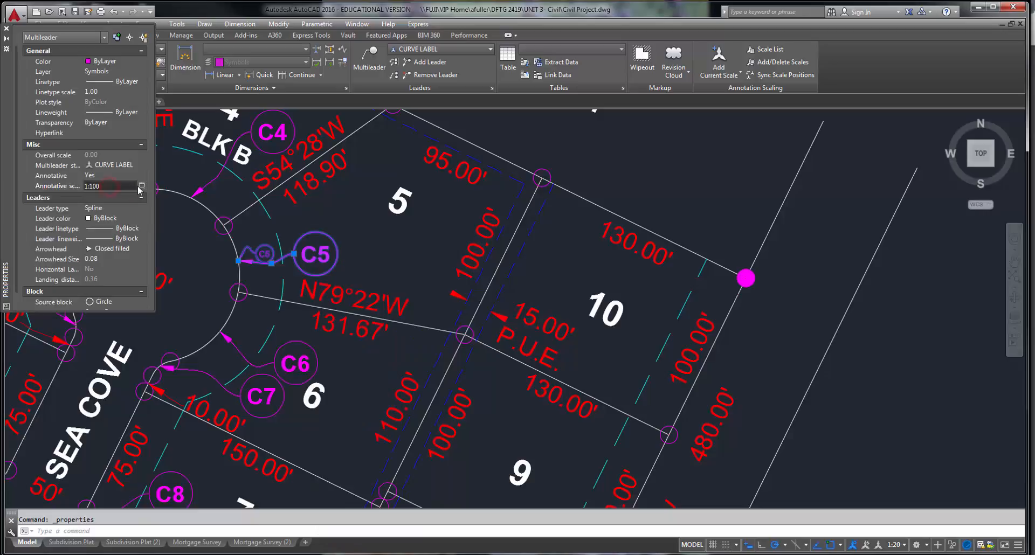
pyautogui.click(141, 186)
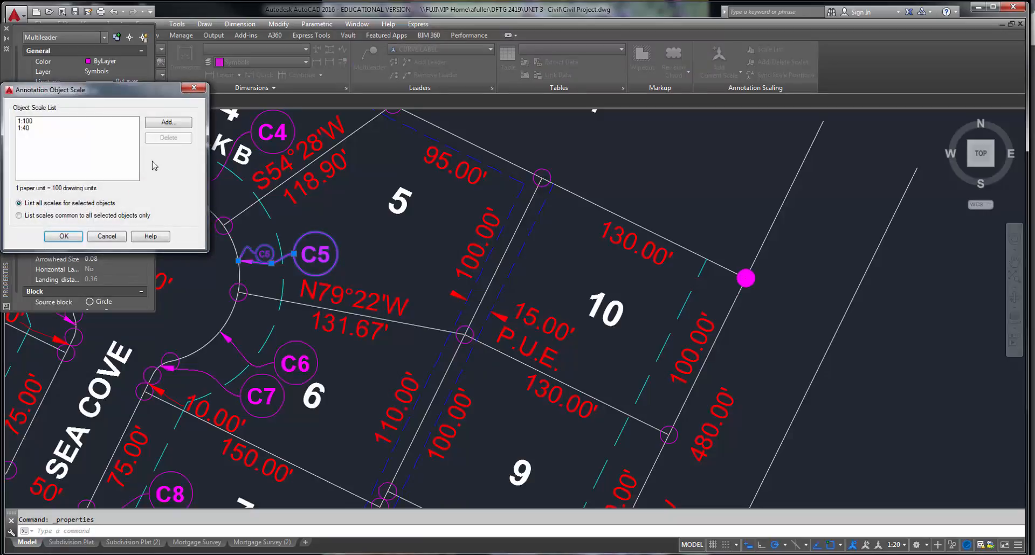
pyautogui.click(188, 93)
pyautogui.click(140, 185)
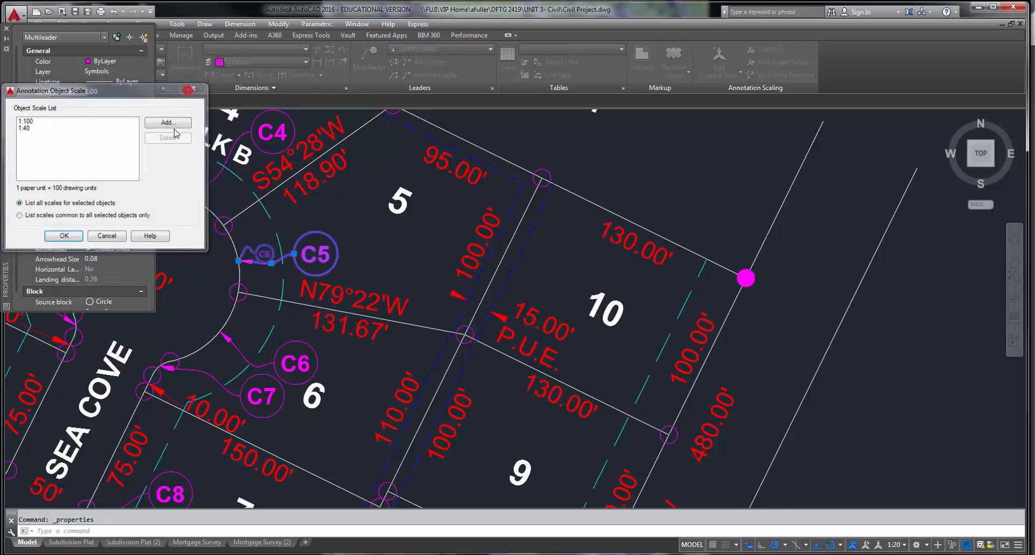
pyautogui.click(191, 89)
# Step: Compare the curve labels in the overall plat and the Sea Cove detail on the Subdivision Plat layout
pyautogui.click(81, 543)
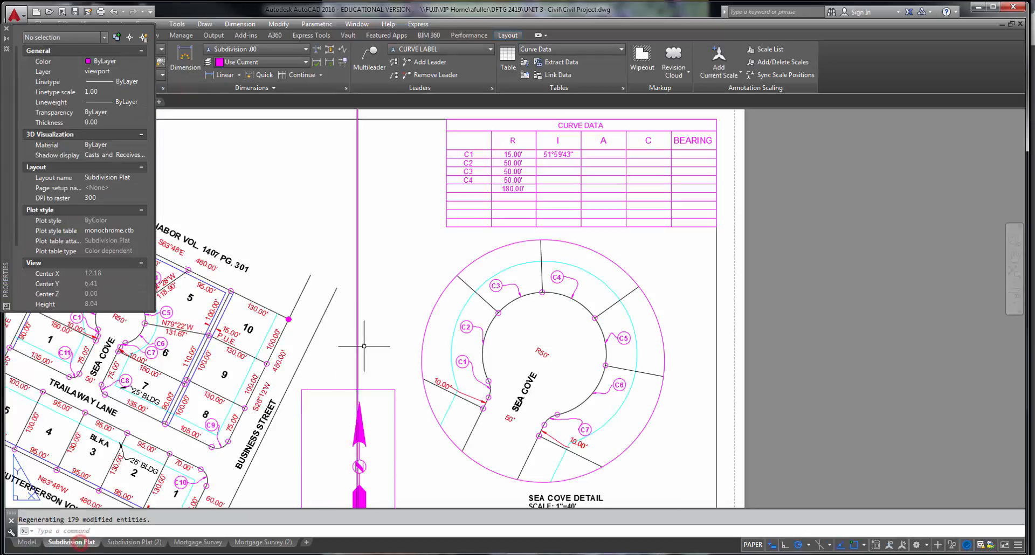
pyautogui.moveTo(451, 343); pyautogui.dragTo(797, 320, button='middle')
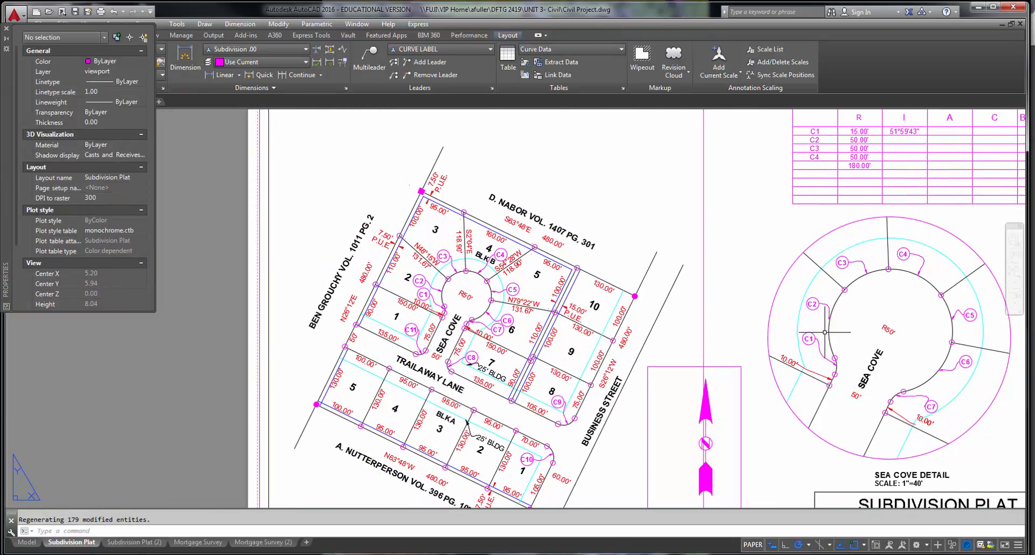
pyautogui.moveTo(467, 308); pyautogui.dragTo(428, 295, button='middle')
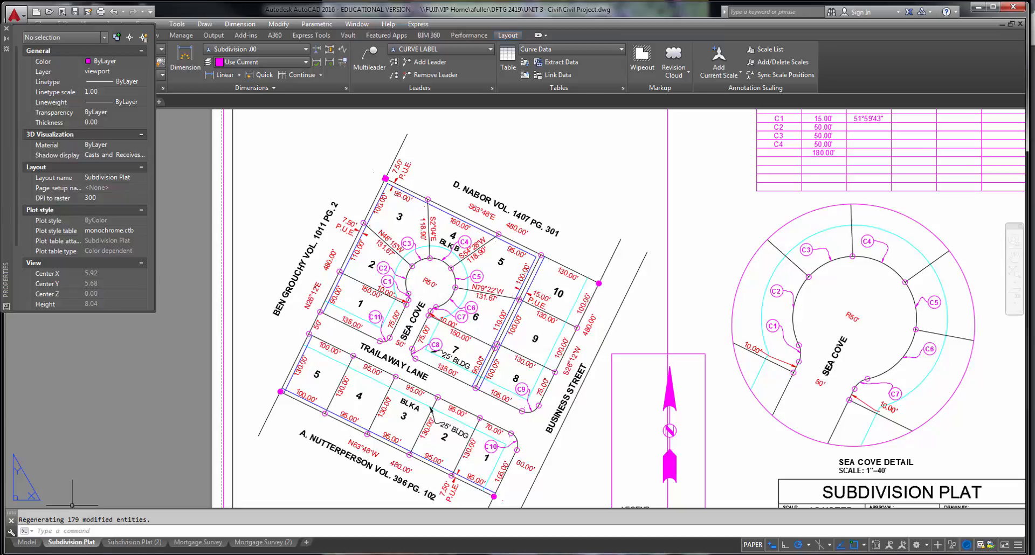
# Step: Return to model space and set the current annotation scale to 1:100
pyautogui.click(25, 542)
pyautogui.scroll(2, 224, 261)
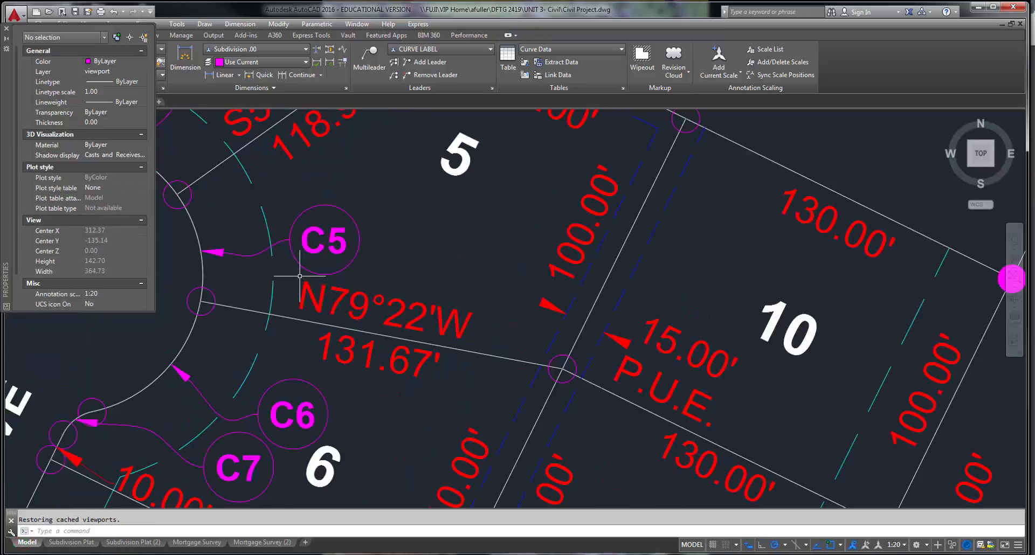
pyautogui.click(903, 545)
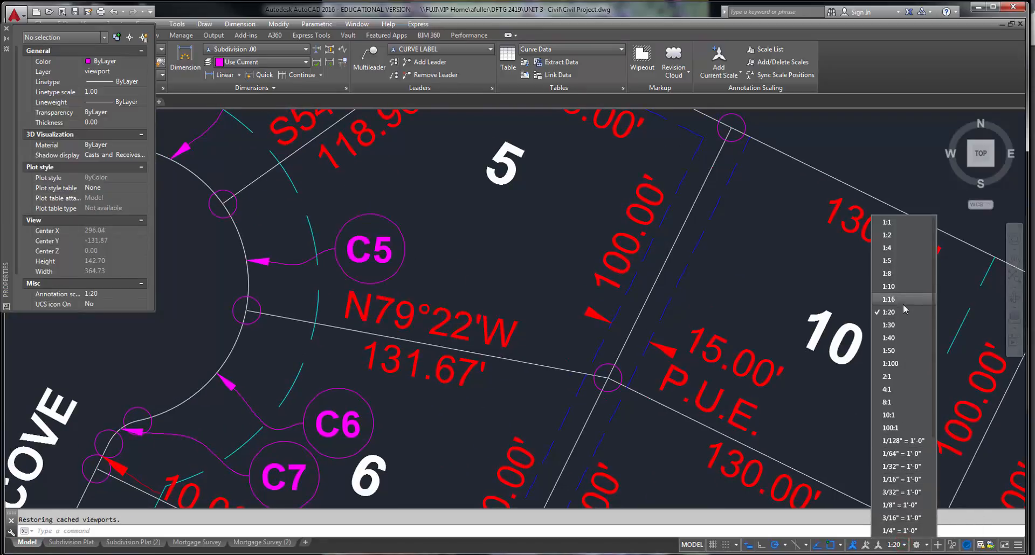
pyautogui.click(889, 364)
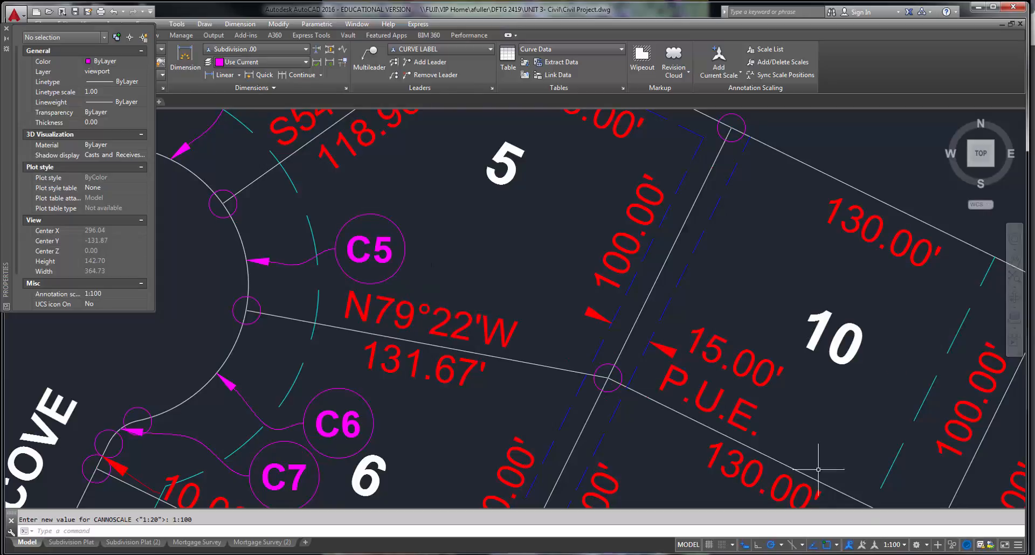
# Step: Set the model space annotation scale to 1:40 and inspect the C5 label's representations at its different scales
pyautogui.click(899, 544)
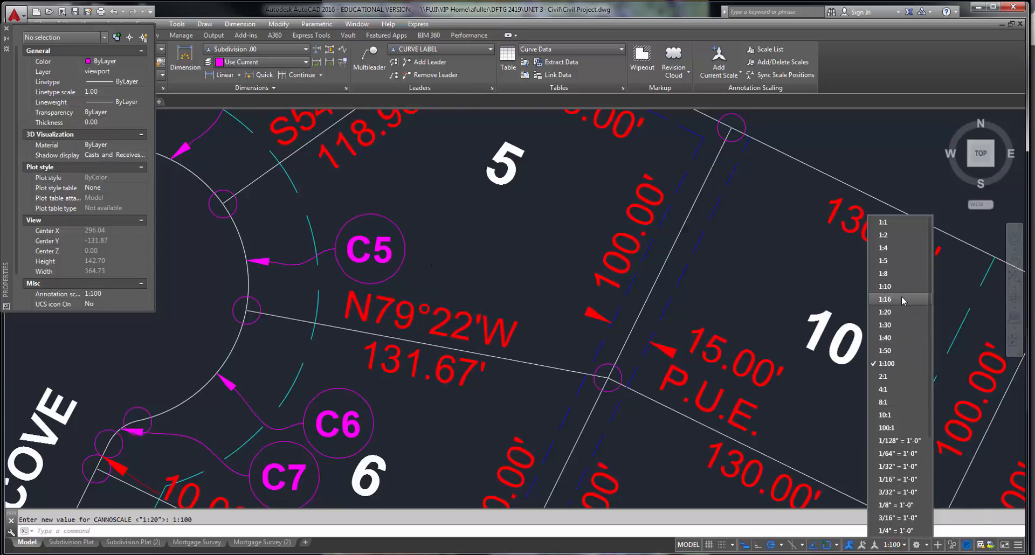
pyautogui.click(886, 338)
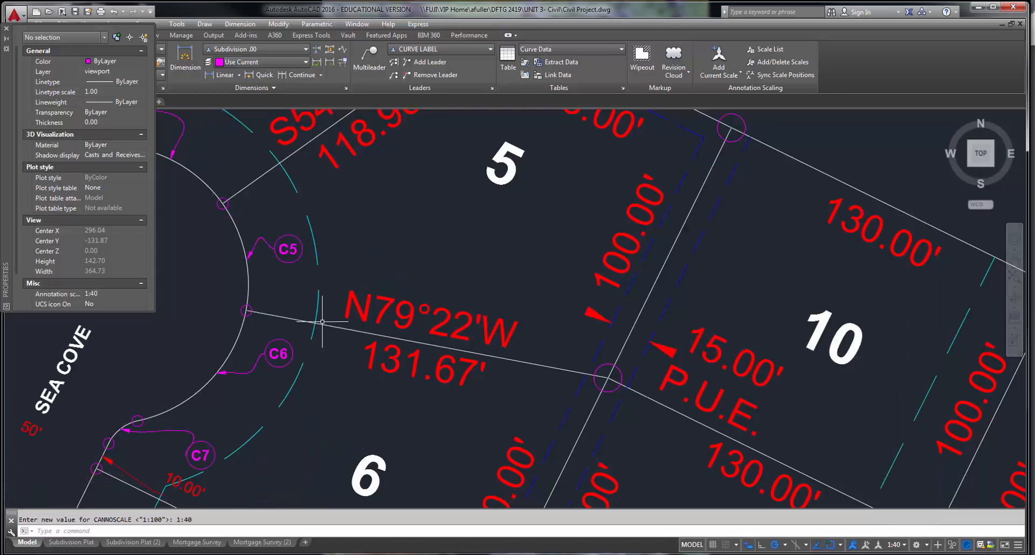
pyautogui.click(299, 259)
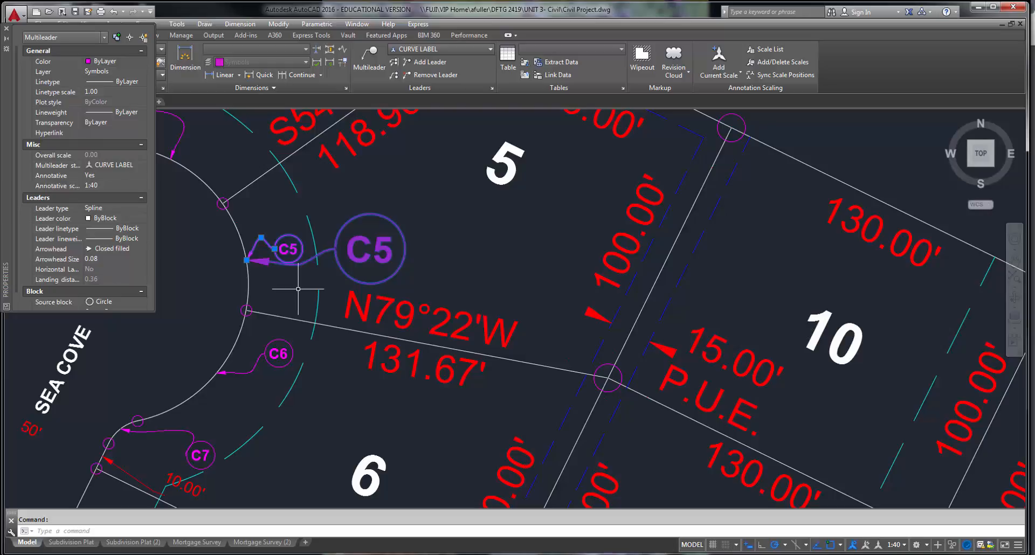
pyautogui.press('Escape')
pyautogui.scroll(-3, 298, 289)
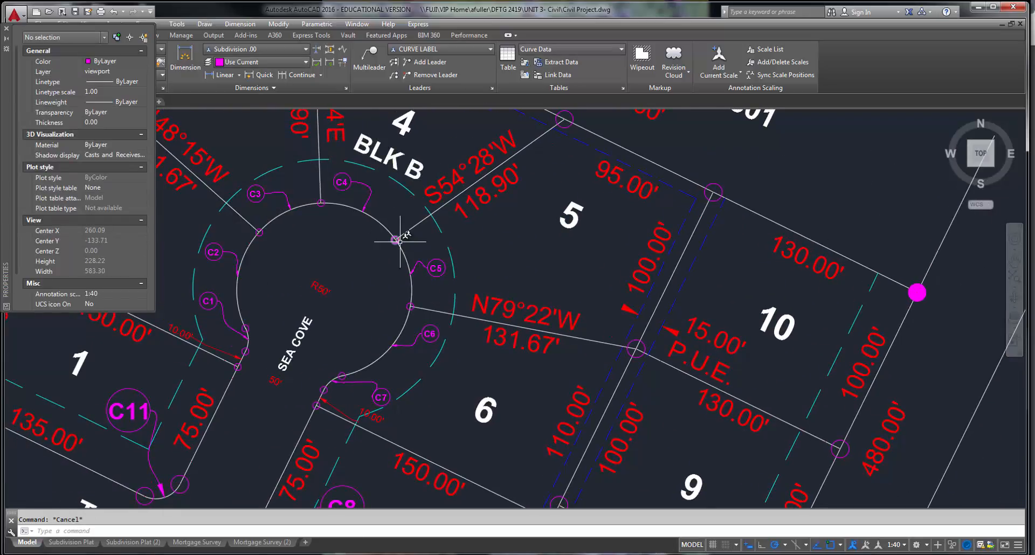
# Step: Reposition the 1:40 representation of the C5 curve label close to its arc, between the cul-de-sac and the dashed building line
pyautogui.moveTo(370, 364)
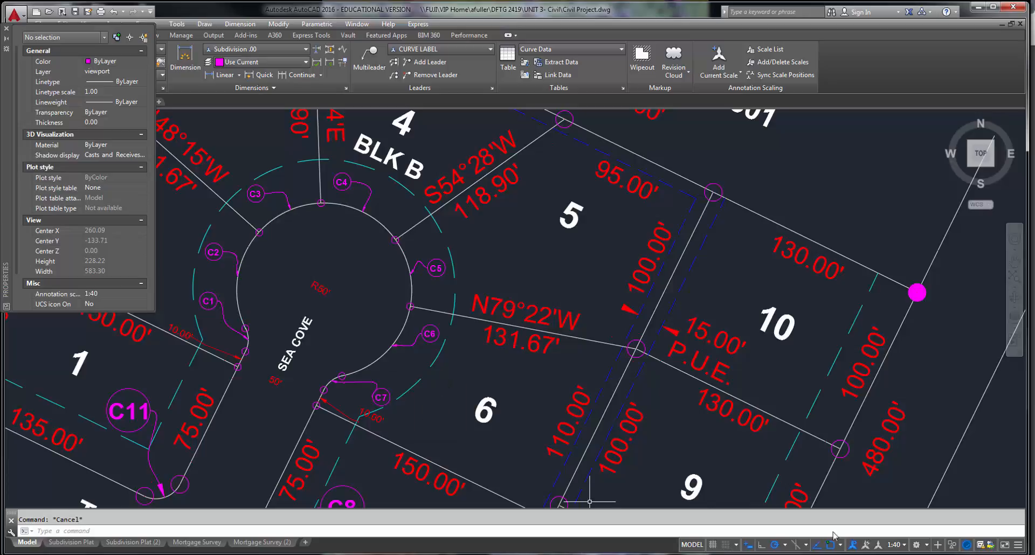
pyautogui.scroll(1, 355, 256)
pyautogui.moveTo(355, 256)
pyautogui.mouseDown(button='middle')
pyautogui.moveTo(411, 265)
pyautogui.moveTo(372, 249)
pyautogui.mouseUp(button='middle')
pyautogui.scroll(-1, 394, 249)
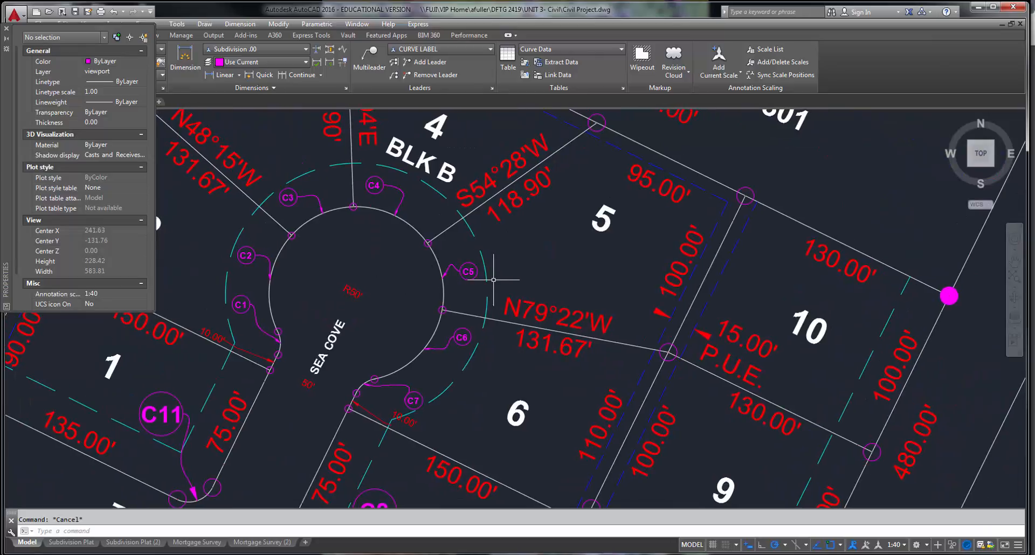
pyautogui.click(461, 271)
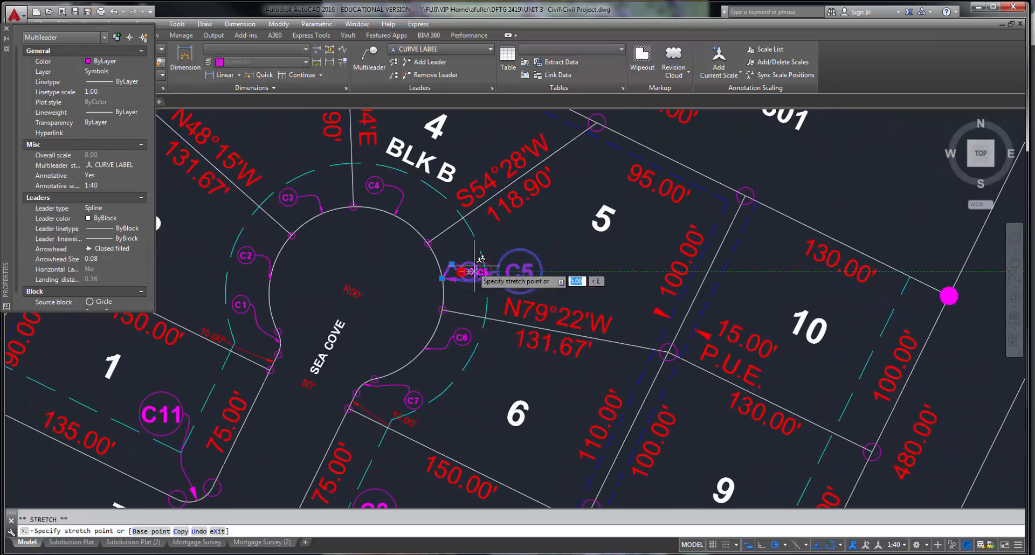
pyautogui.click(461, 272)
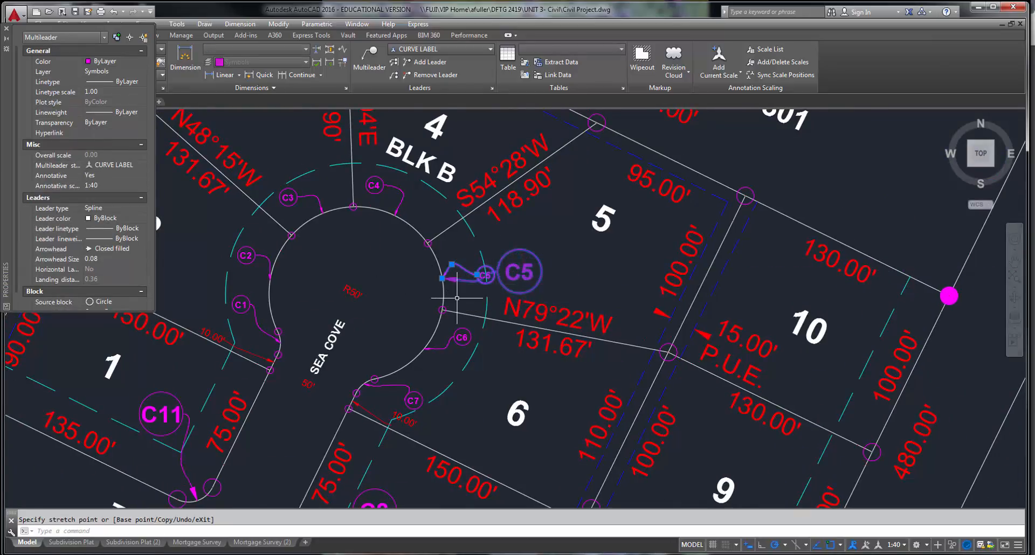
pyautogui.scroll(2, 499, 276)
pyautogui.scroll(1, 491, 245)
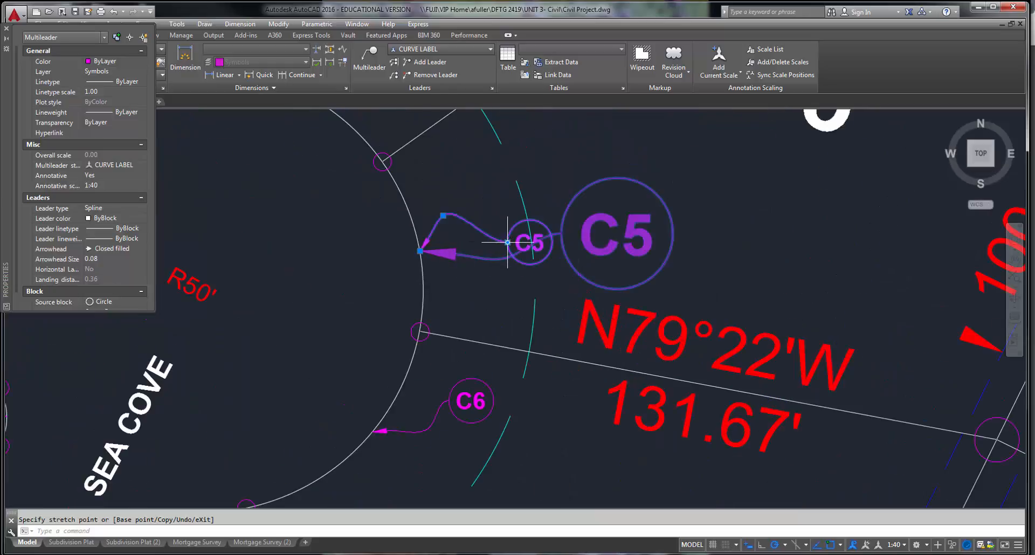
pyautogui.click(508, 243)
pyautogui.click(463, 220)
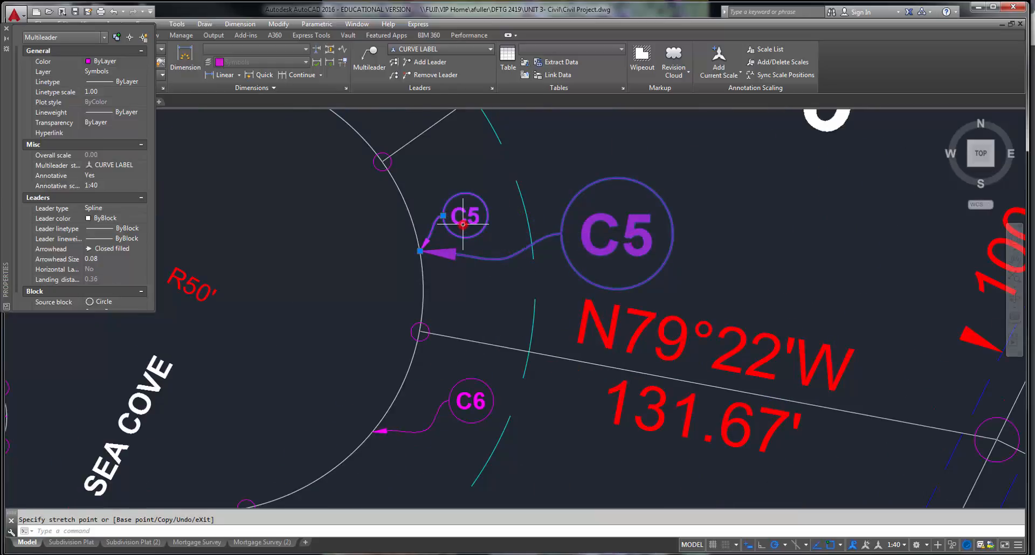
pyautogui.press('Escape')
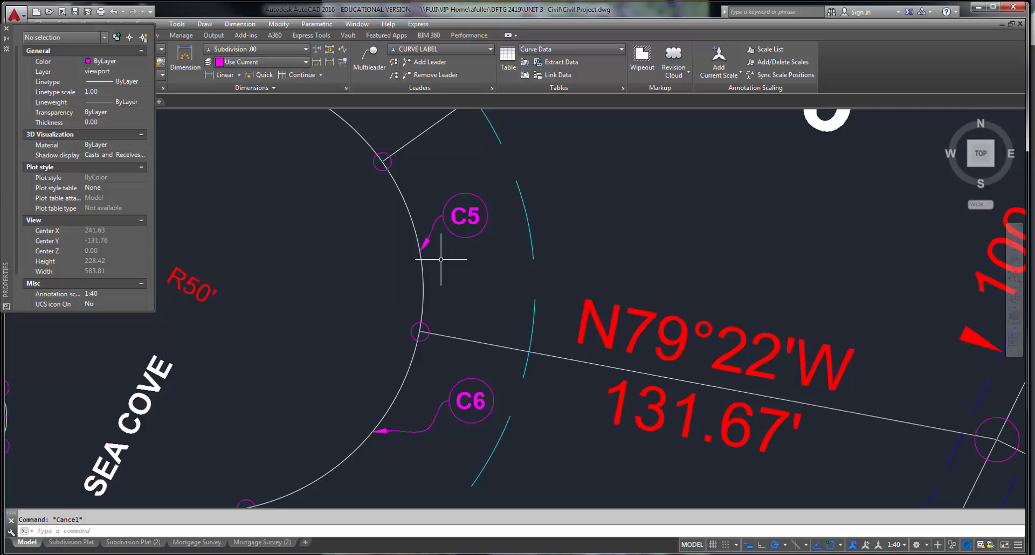
# Step: Check the C5 label's placement in the Sea Cove detail and the overall plat on the Subdivision Plat layout
pyautogui.scroll(-7, 441, 259)
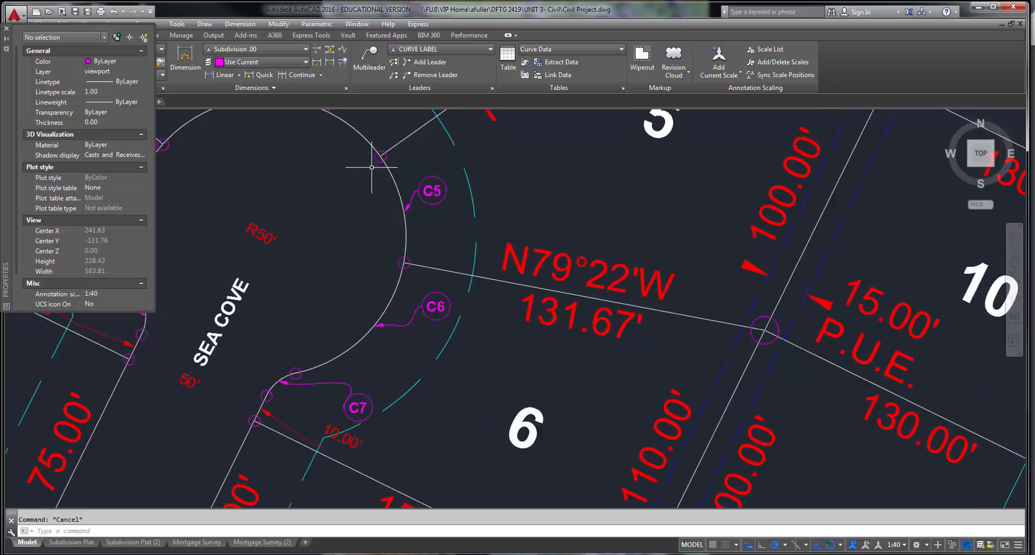
pyautogui.click(464, 328)
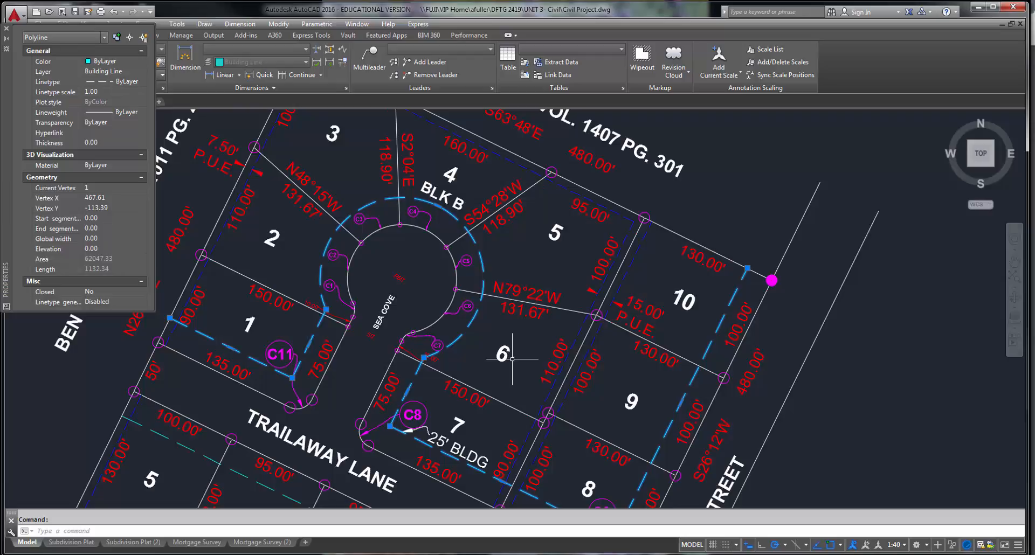
pyautogui.click(81, 543)
pyautogui.moveTo(764, 284); pyautogui.dragTo(461, 286, button='middle')
pyautogui.scroll(2, 461, 285)
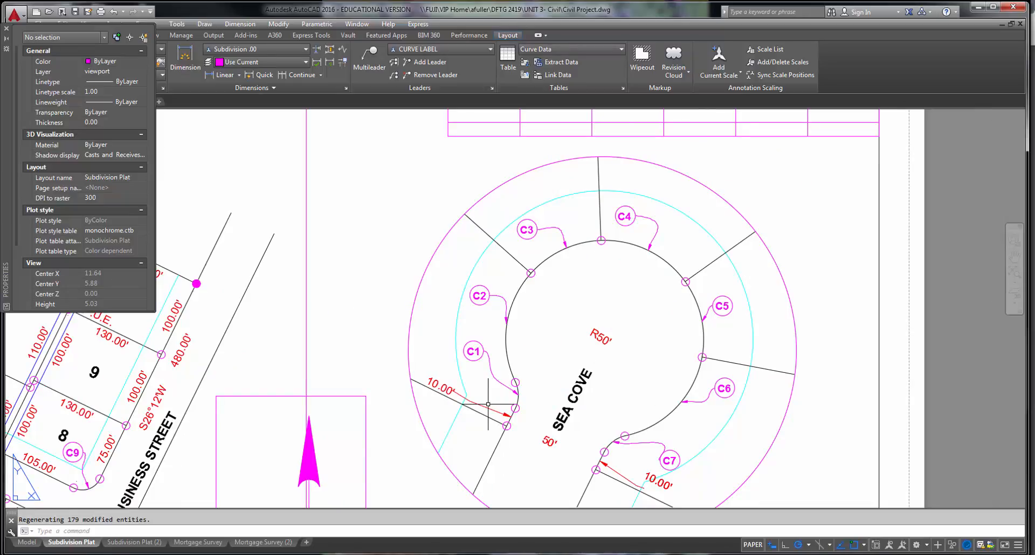
pyautogui.scroll(-2, 487, 403)
pyautogui.moveTo(488, 404); pyautogui.dragTo(603, 336, button='middle')
pyautogui.moveTo(494, 445); pyautogui.dragTo(476, 433, button='middle')
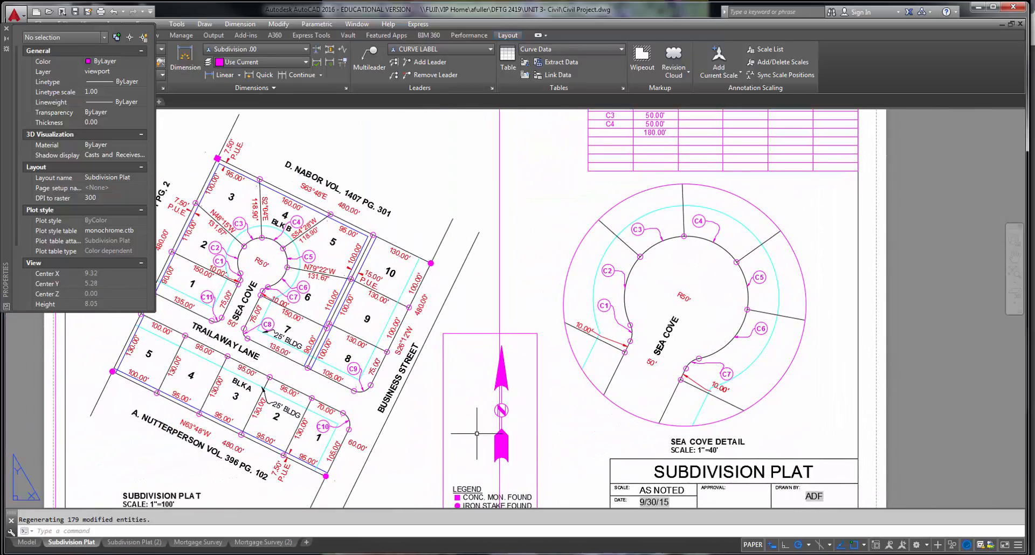
# Step: In model space, move the 1:40 representation of the SEA COVE street label into the cul-de-sac, beside curve label C6
pyautogui.click(27, 542)
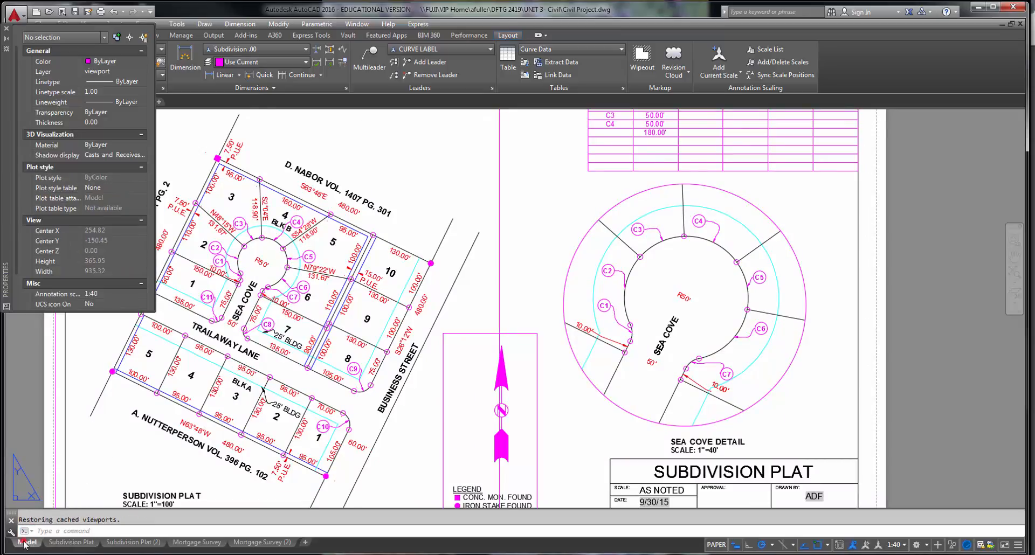
pyautogui.scroll(2, 397, 343)
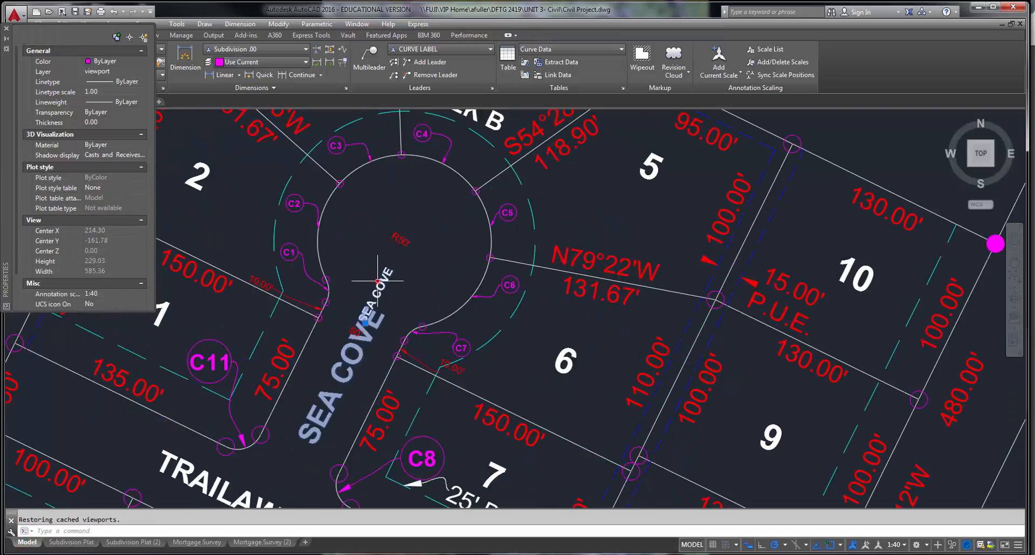
pyautogui.click(353, 339)
pyautogui.click(365, 323)
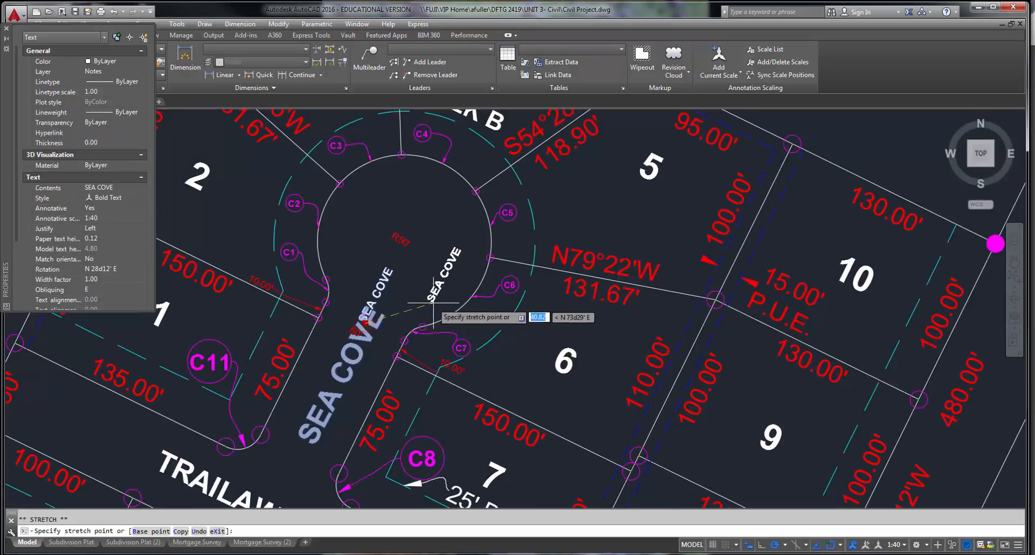
pyautogui.press('Escape')
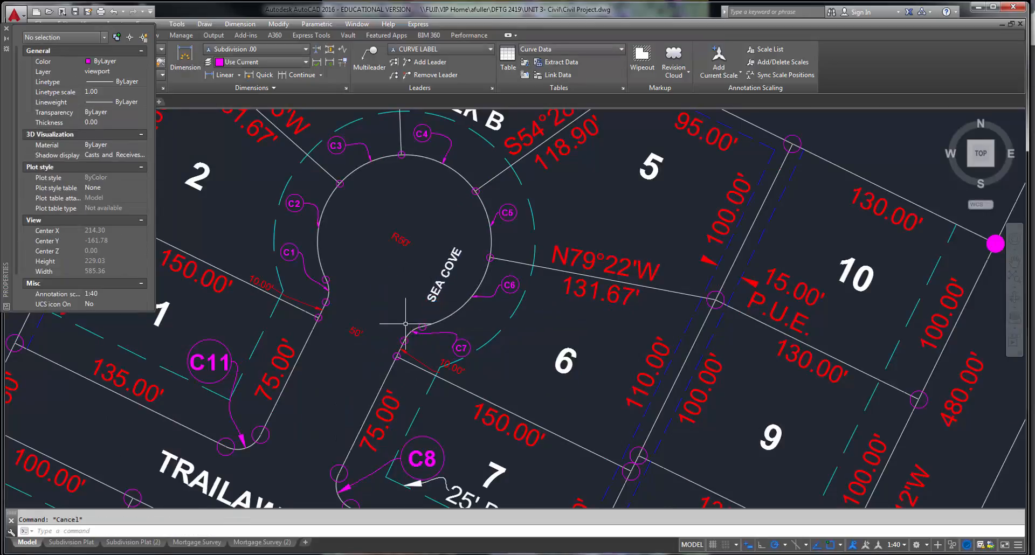
# Step: Return to the Subdivision Plat layout and close the Properties palette
pyautogui.click(90, 542)
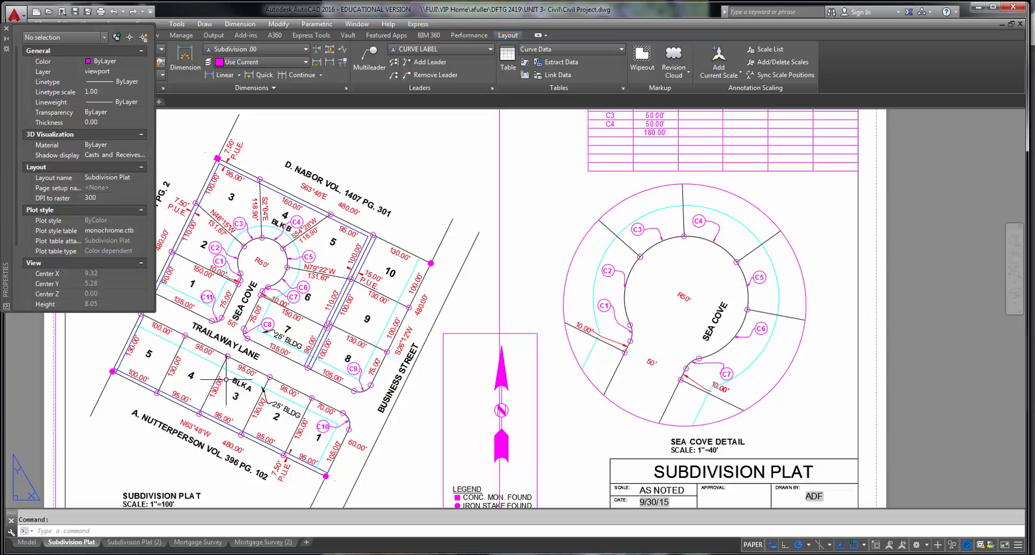
pyautogui.click(5, 31)
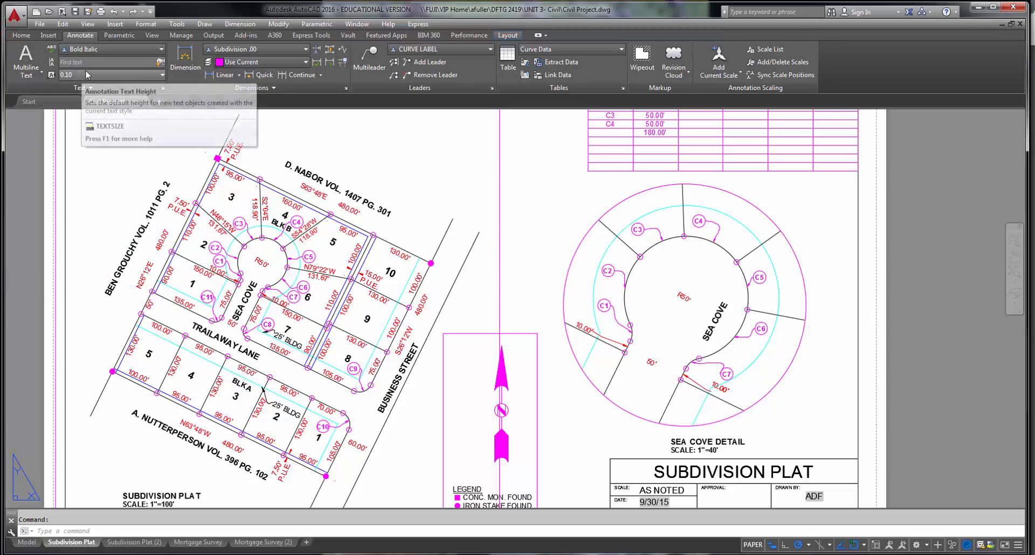
pyautogui.click(48, 35)
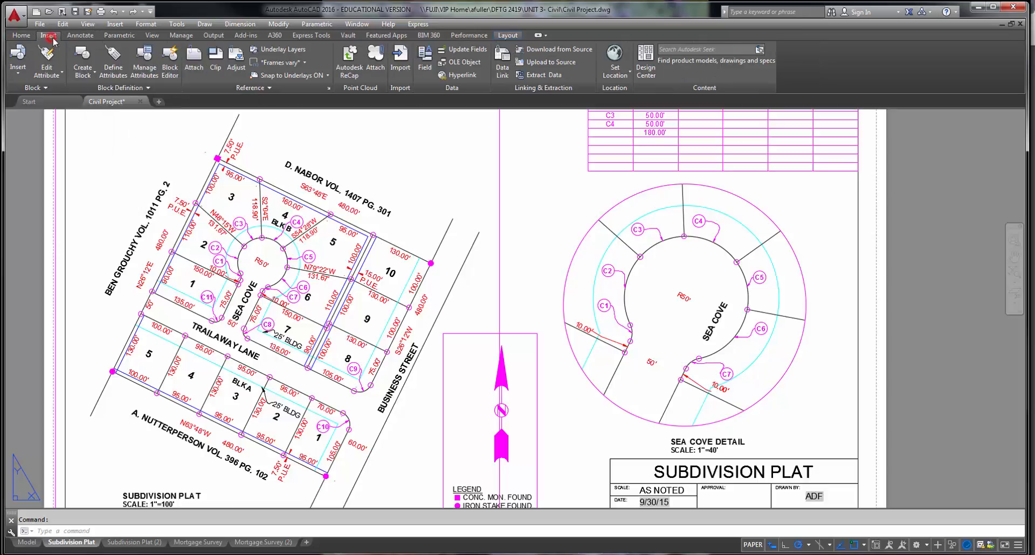
pyautogui.click(192, 87)
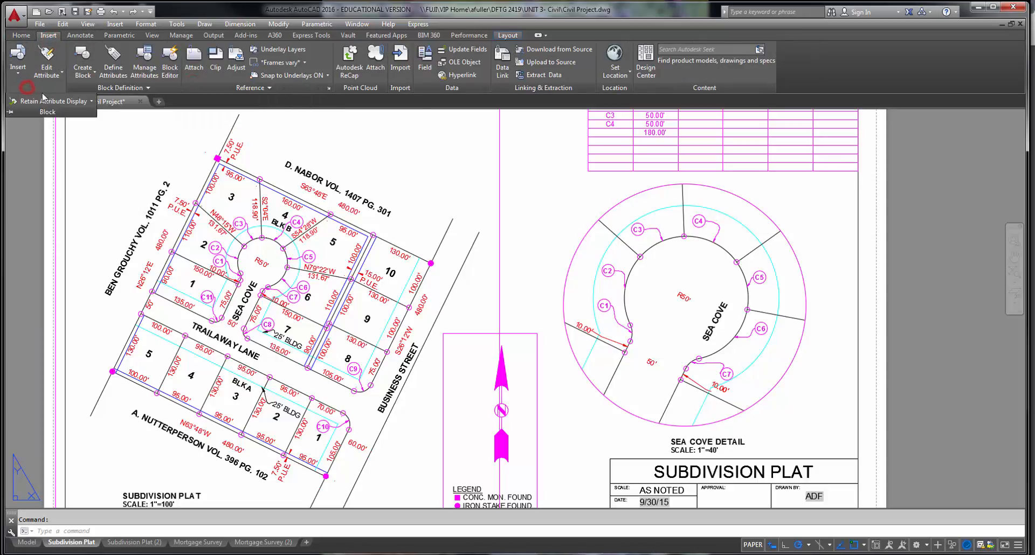
pyautogui.click(113, 88)
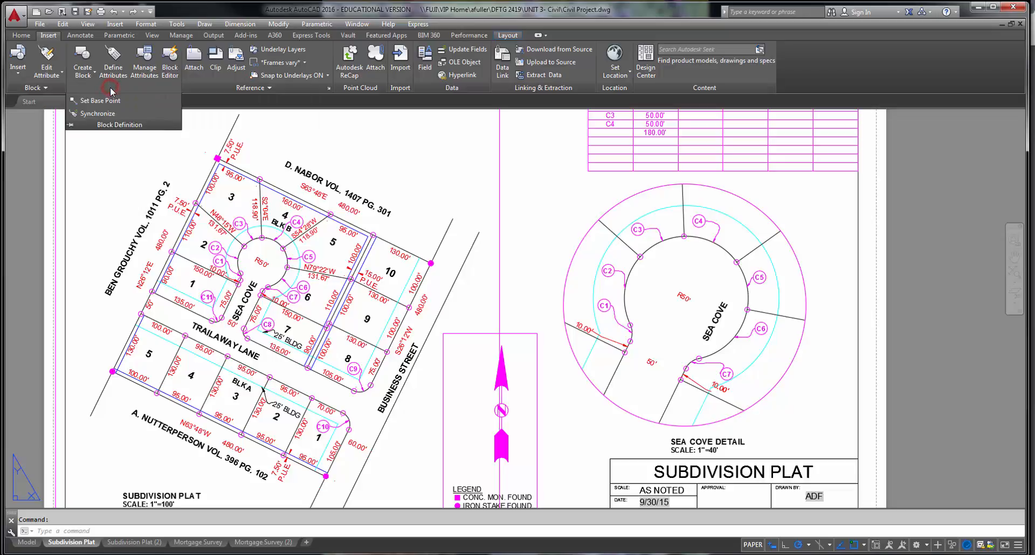
pyautogui.click(289, 88)
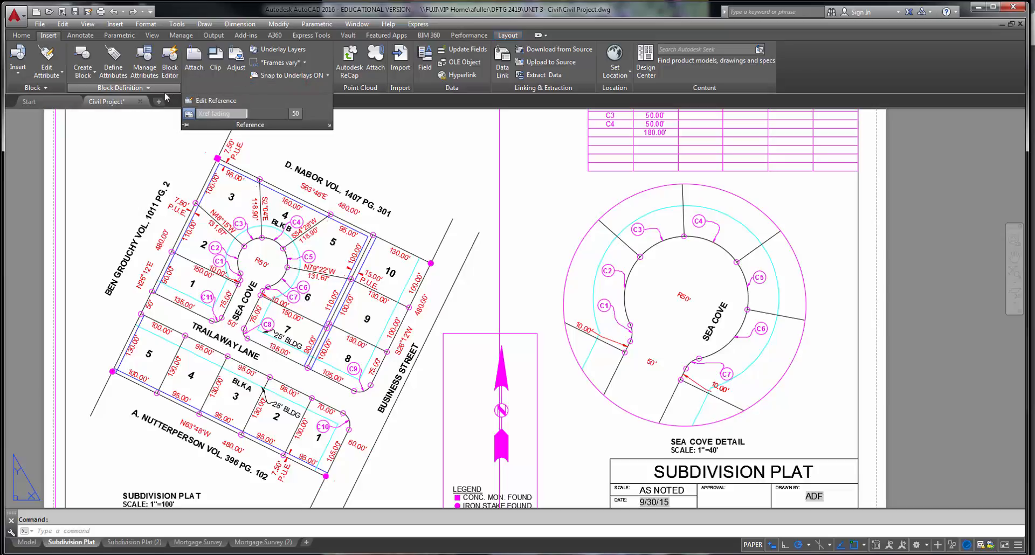
pyautogui.click(121, 88)
pyautogui.click(20, 36)
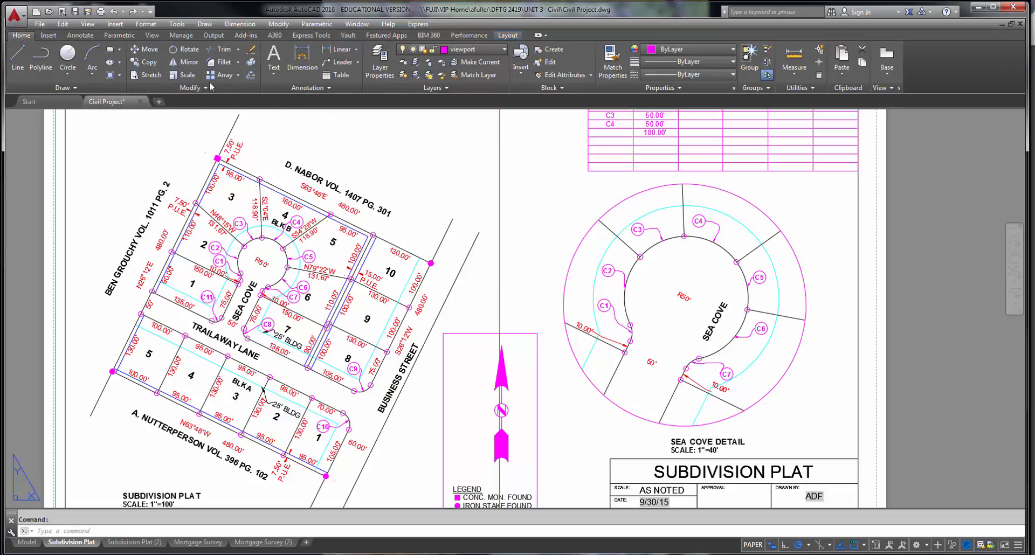
pyautogui.click(189, 87)
pyautogui.click(50, 36)
pyautogui.click(190, 88)
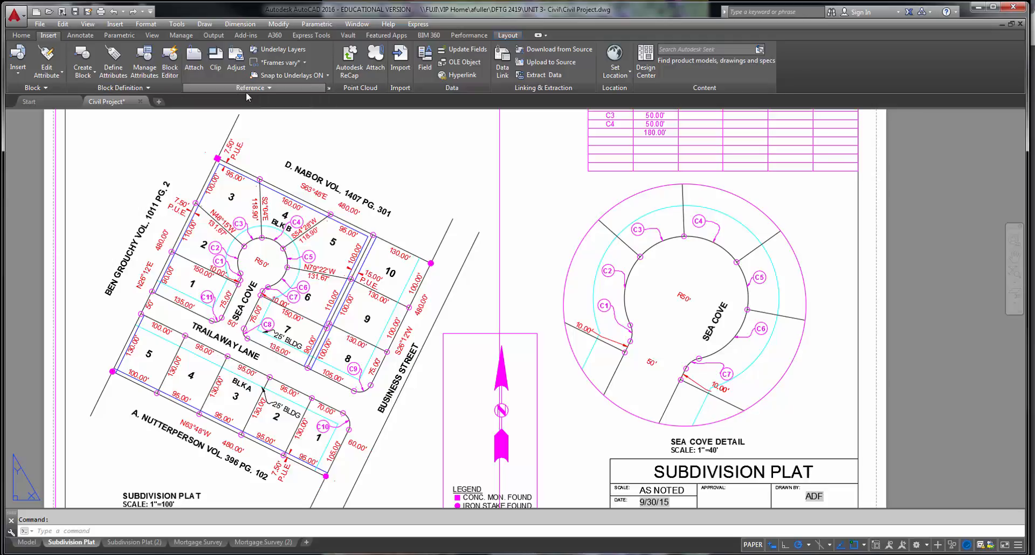
pyautogui.click(247, 91)
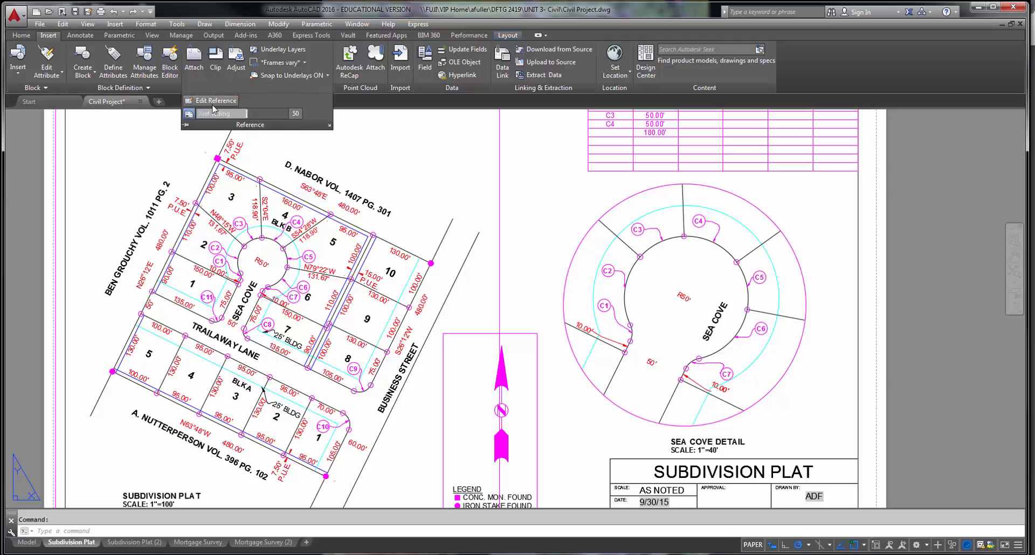
pyautogui.click(152, 88)
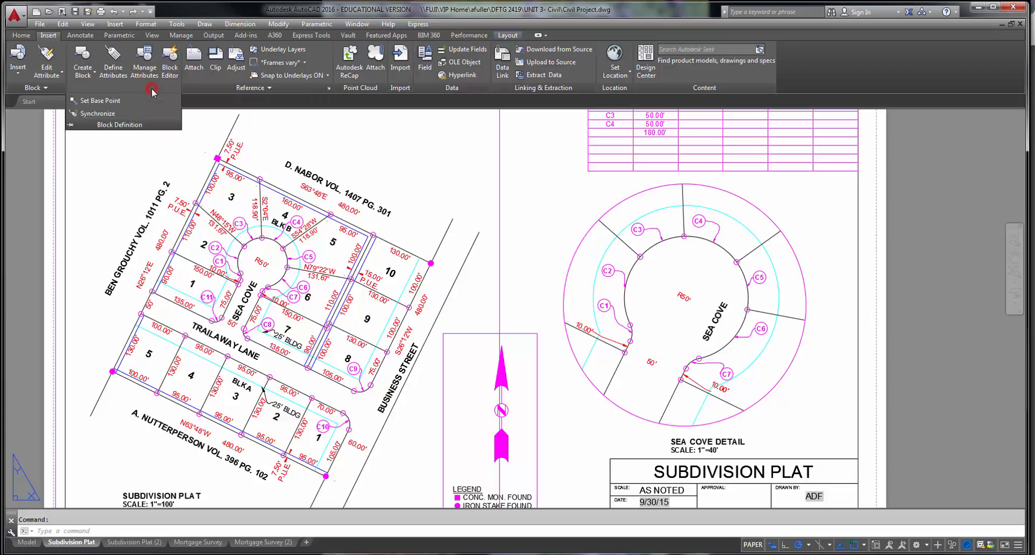
pyautogui.click(212, 88)
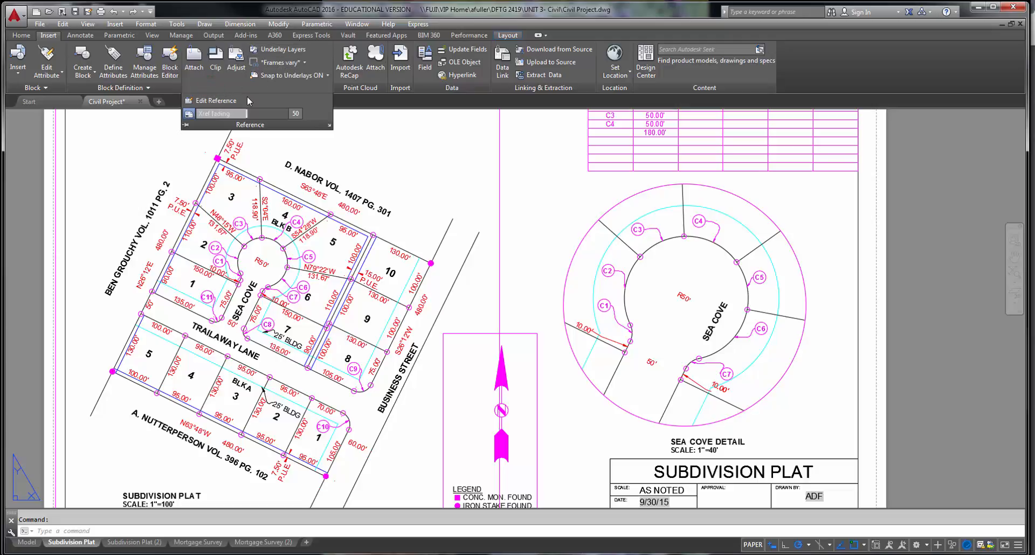
pyautogui.click(148, 133)
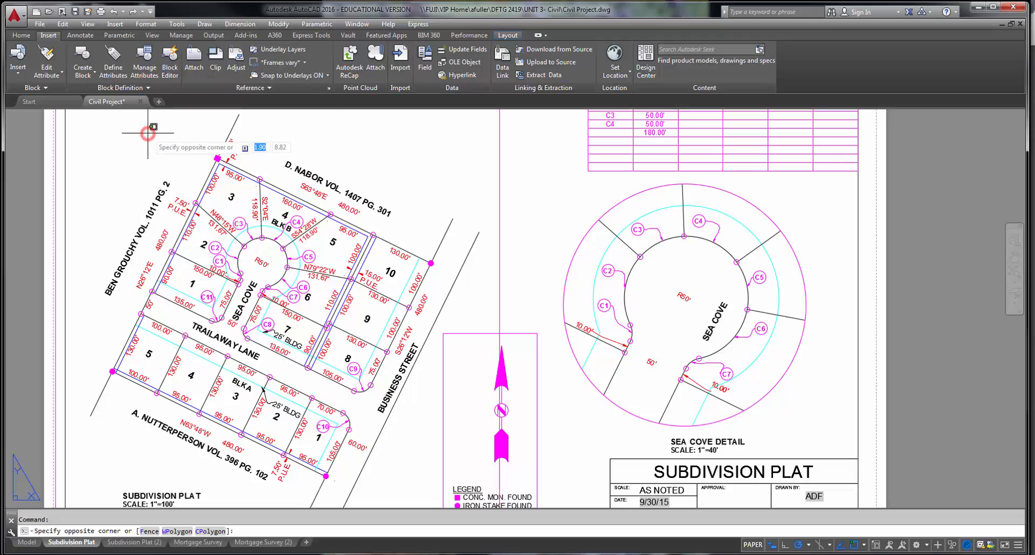
pyautogui.click(219, 115)
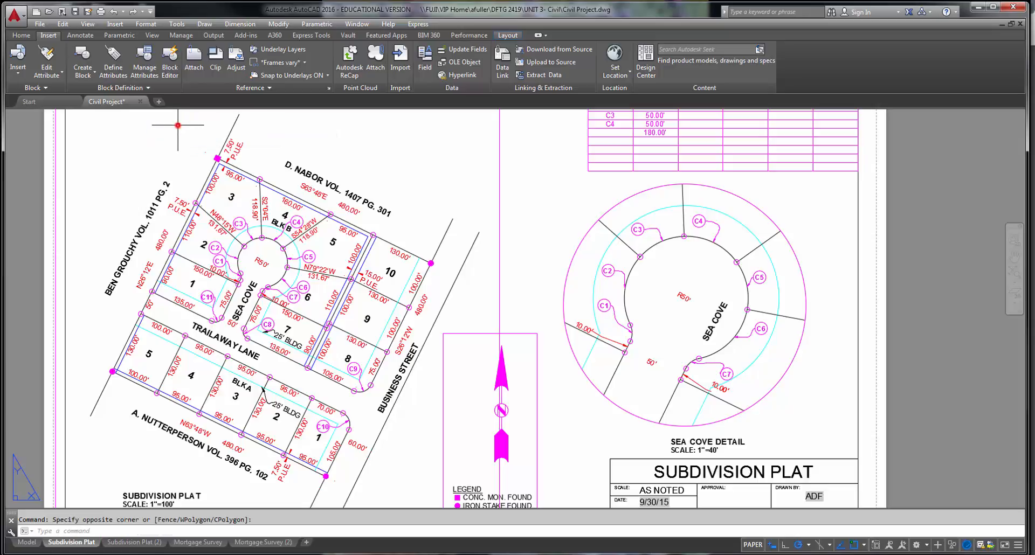
pyautogui.click(98, 90)
pyautogui.click(164, 88)
# Step: Set the DWF/PDF export scope to all layouts
pyautogui.scroll(-3, 851, 199)
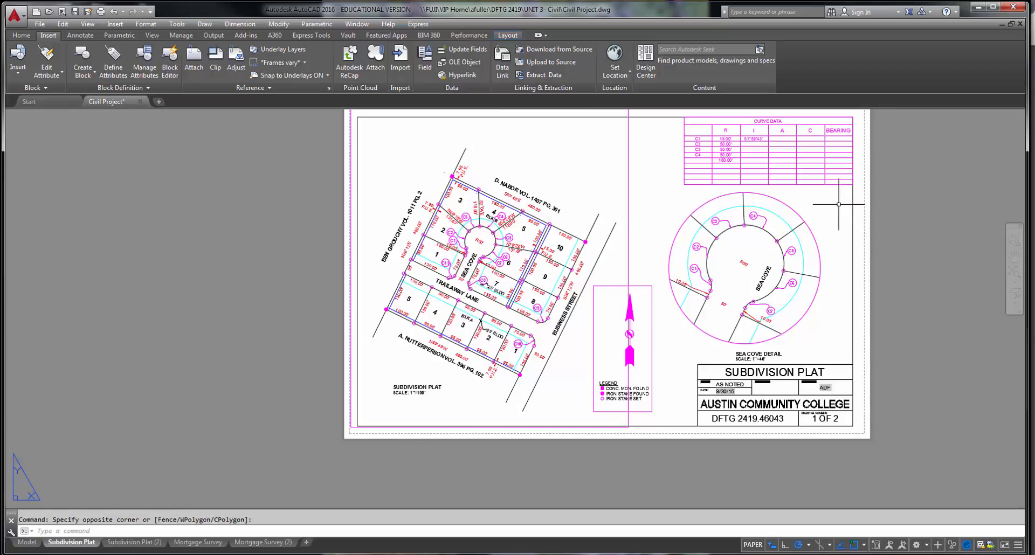
pyautogui.moveTo(160, 230); pyautogui.dragTo(100, 261, button='middle')
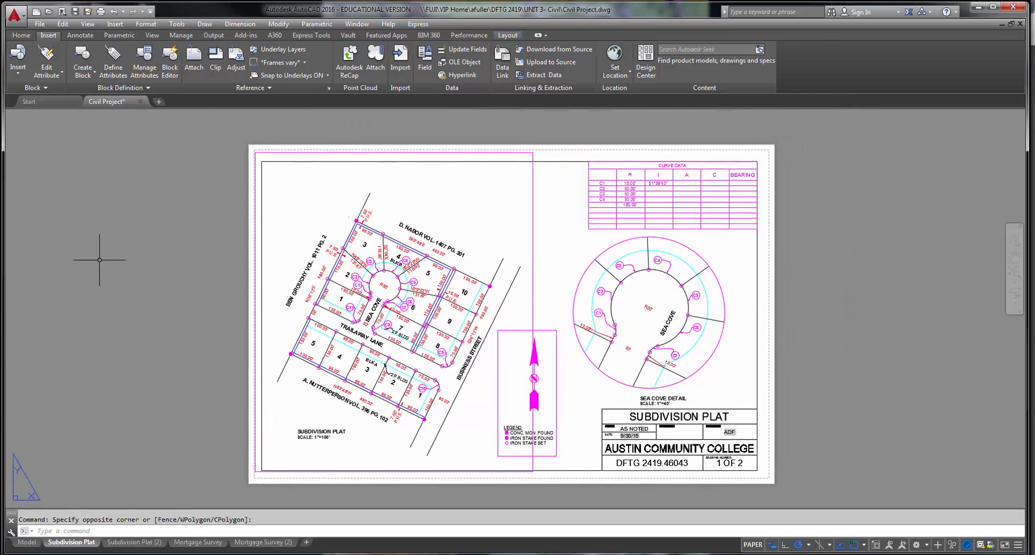
pyautogui.click(211, 36)
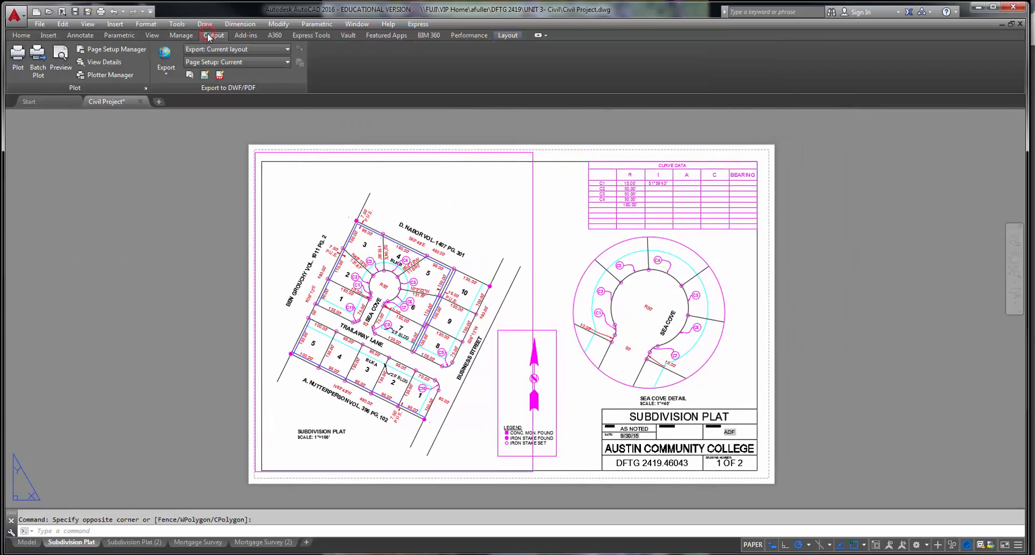
pyautogui.click(234, 49)
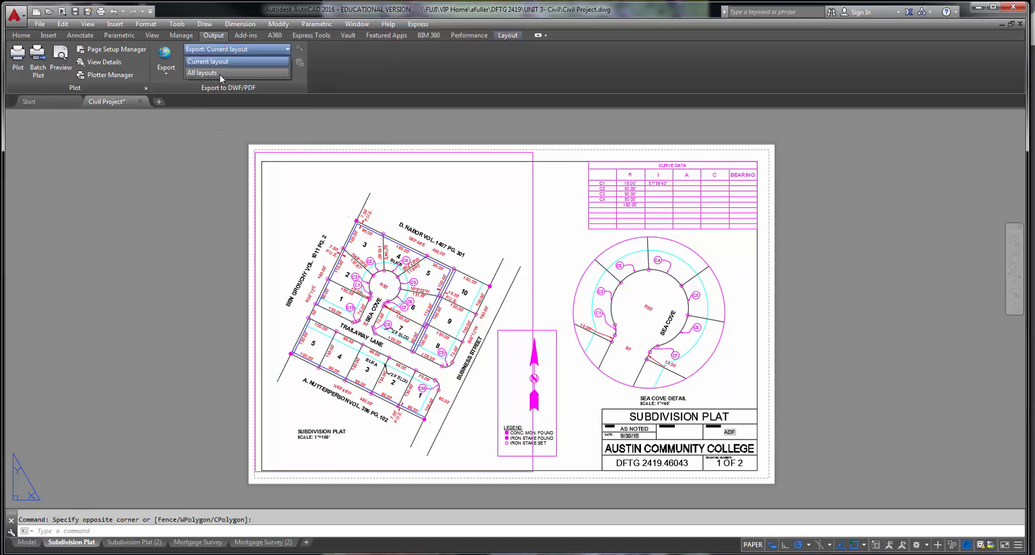
pyautogui.click(218, 73)
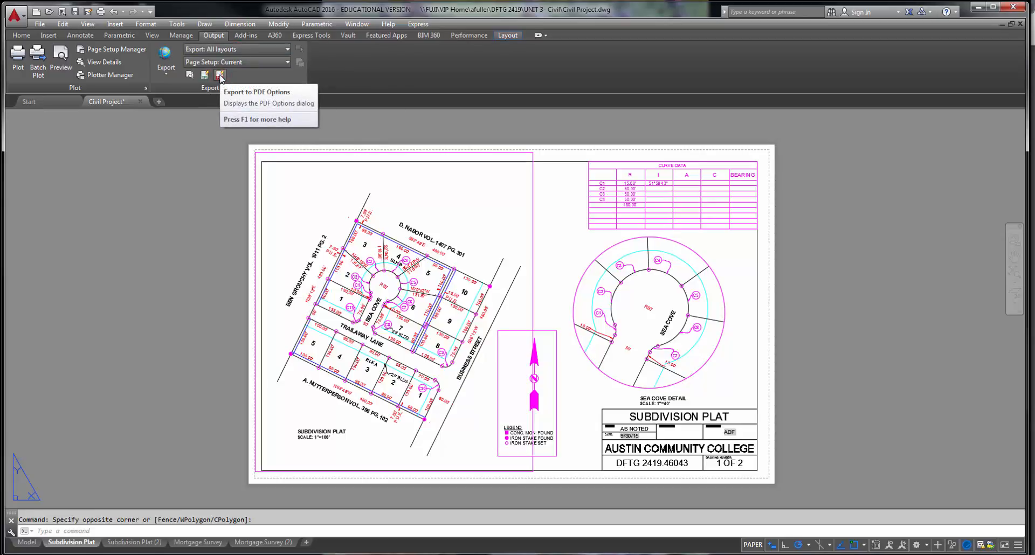
# Step: Examine the DWF export settings and output controls for all layouts without saving a file
pyautogui.click(166, 69)
pyautogui.click(172, 113)
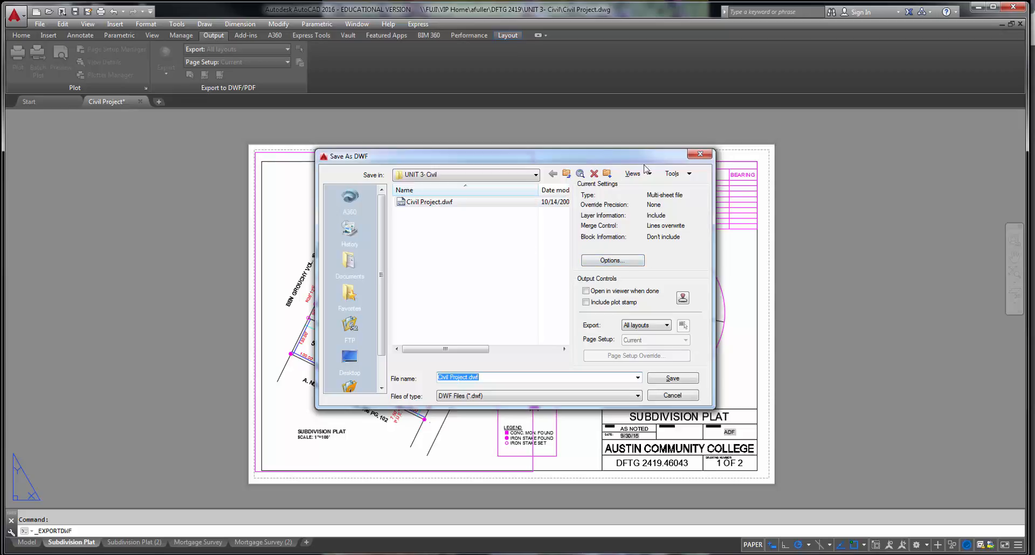
pyautogui.click(700, 154)
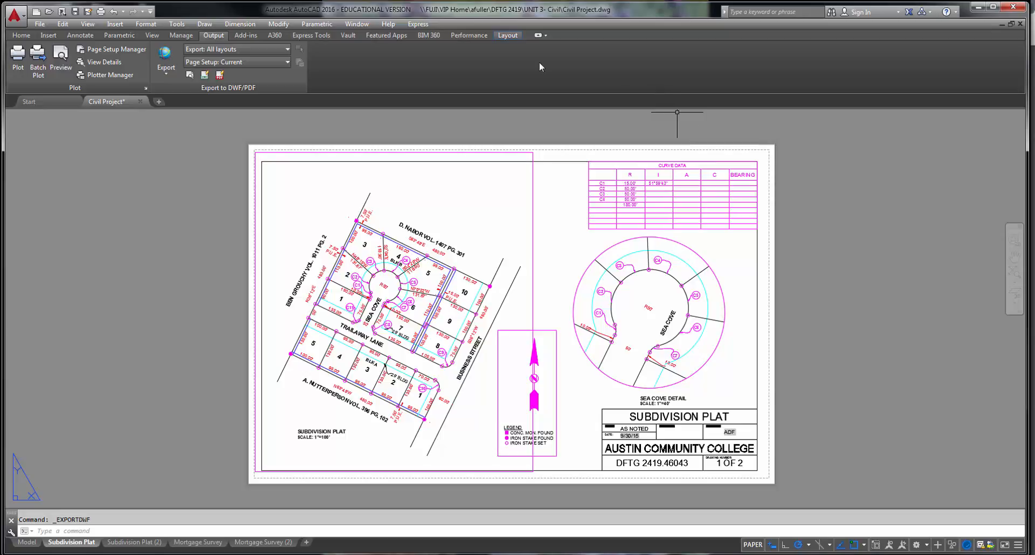
pyautogui.click(222, 36)
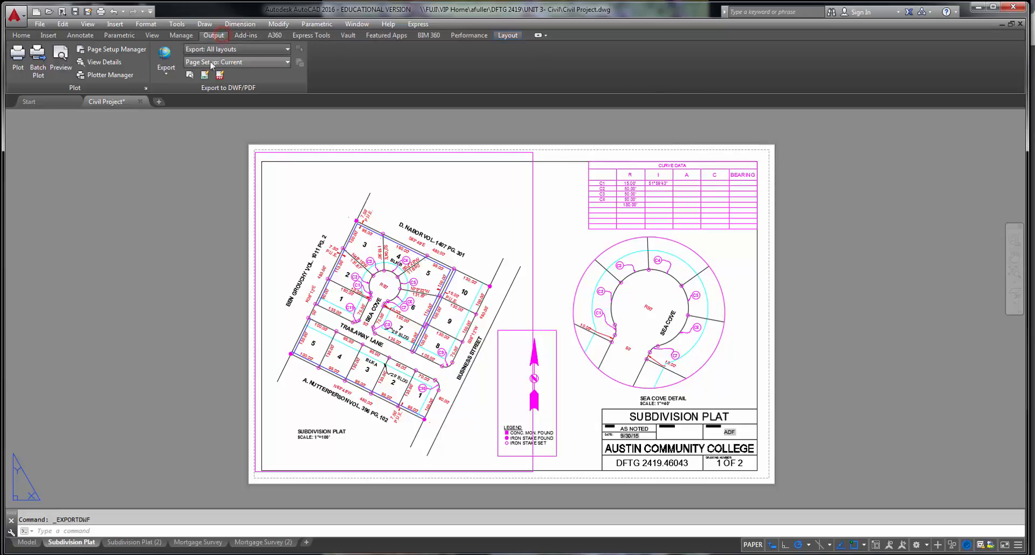
pyautogui.click(166, 69)
pyautogui.click(174, 114)
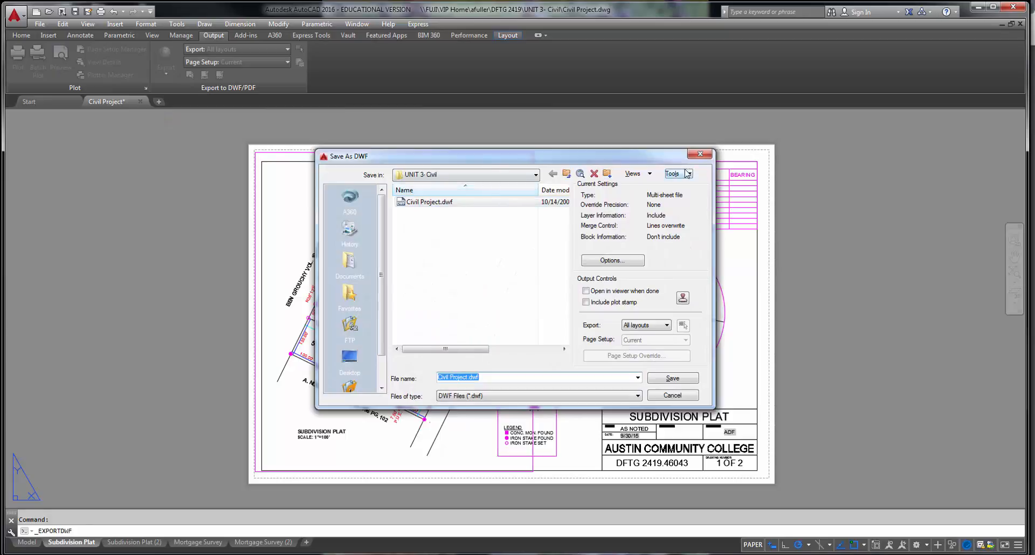
pyautogui.click(700, 154)
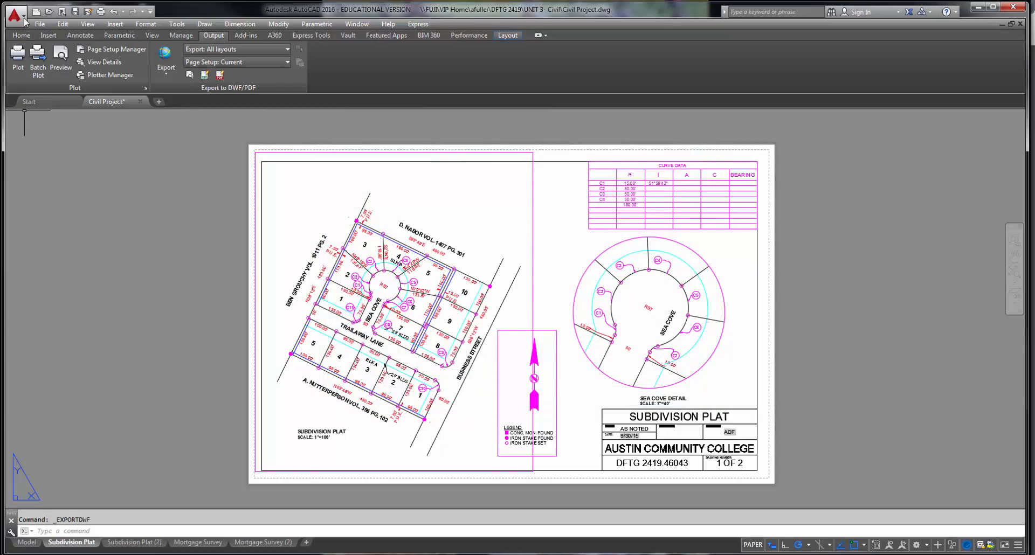
# Step: Review the drawing sheets listed for publishing and leave without saving the sheet list
pyautogui.click(24, 21)
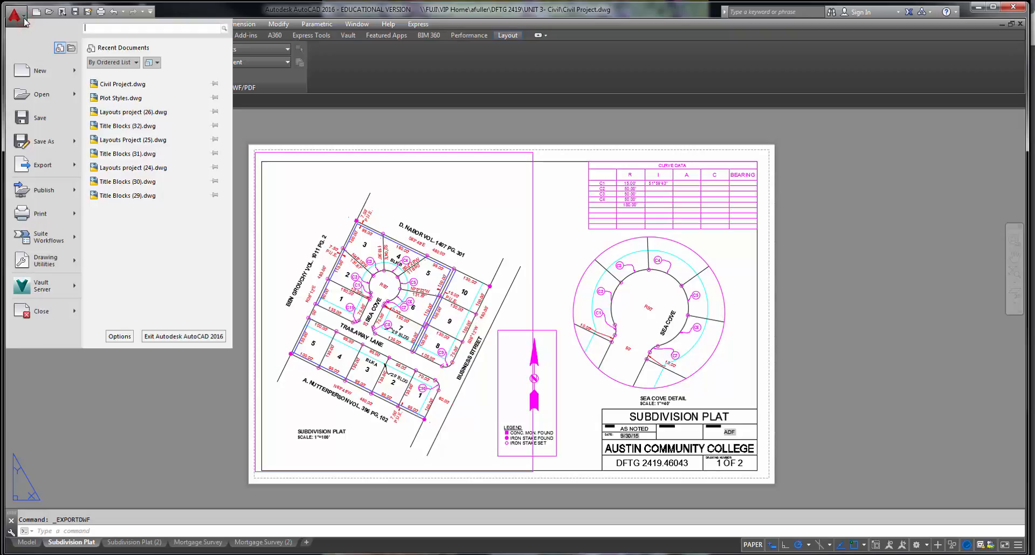
pyautogui.click(29, 192)
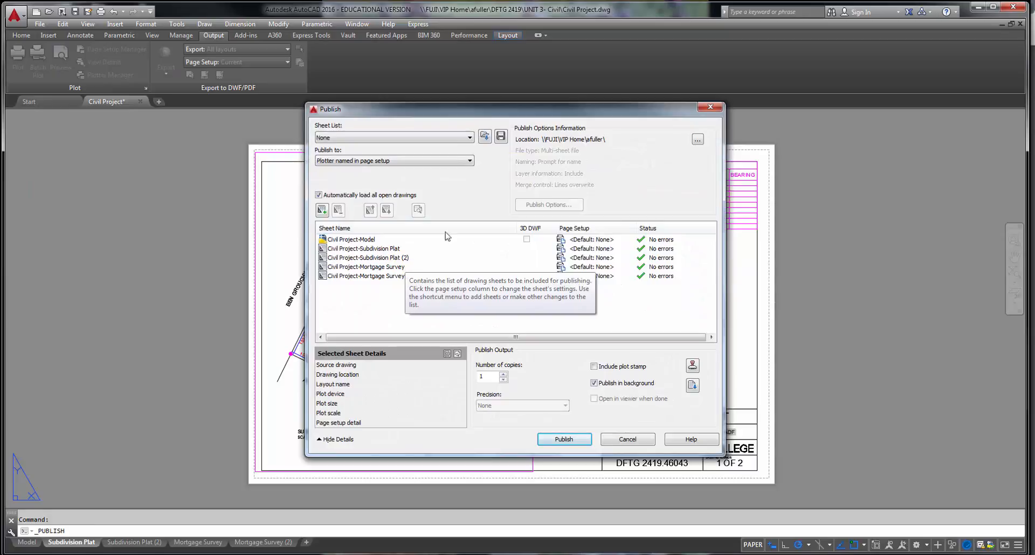
pyautogui.click(709, 108)
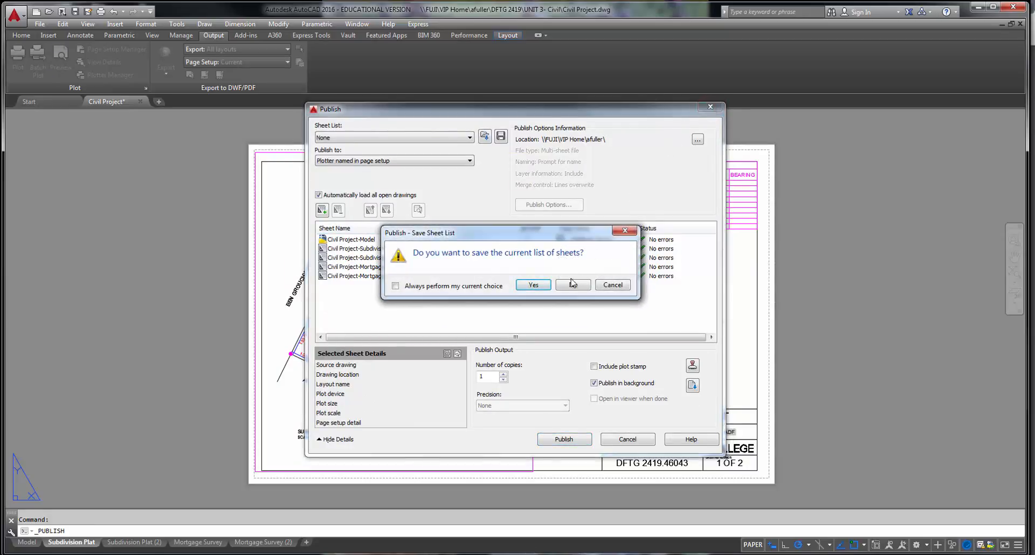
pyautogui.click(572, 284)
# Step: Try to export all layouts to Civil Project.dwf, declining to replace the existing file and cancelling the export
pyautogui.click(230, 49)
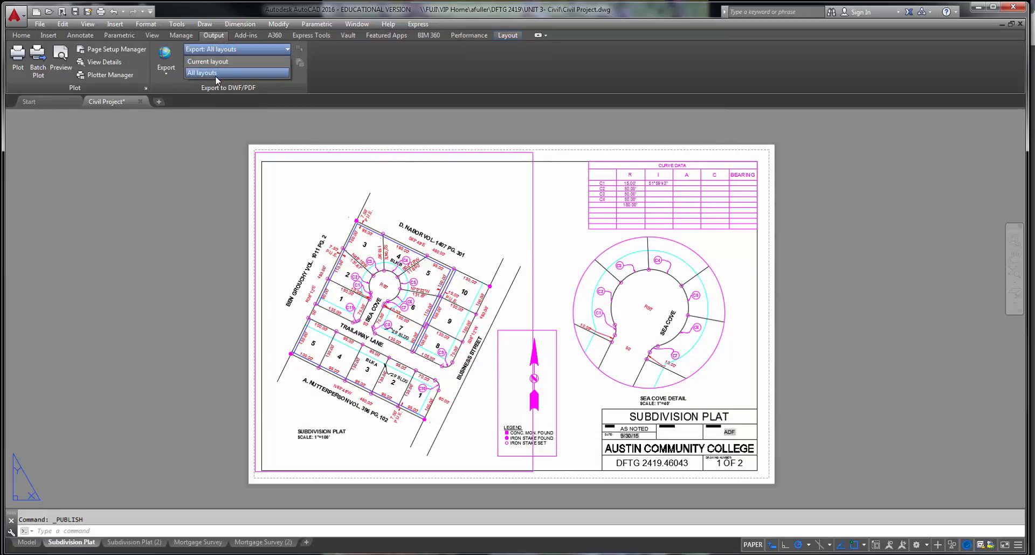
pyautogui.click(162, 196)
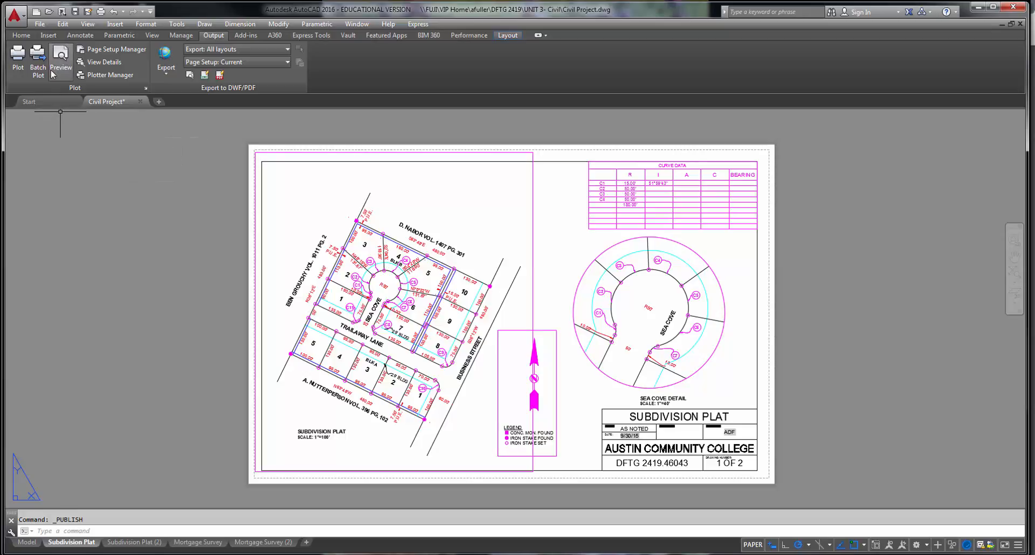
pyautogui.click(166, 69)
pyautogui.click(174, 115)
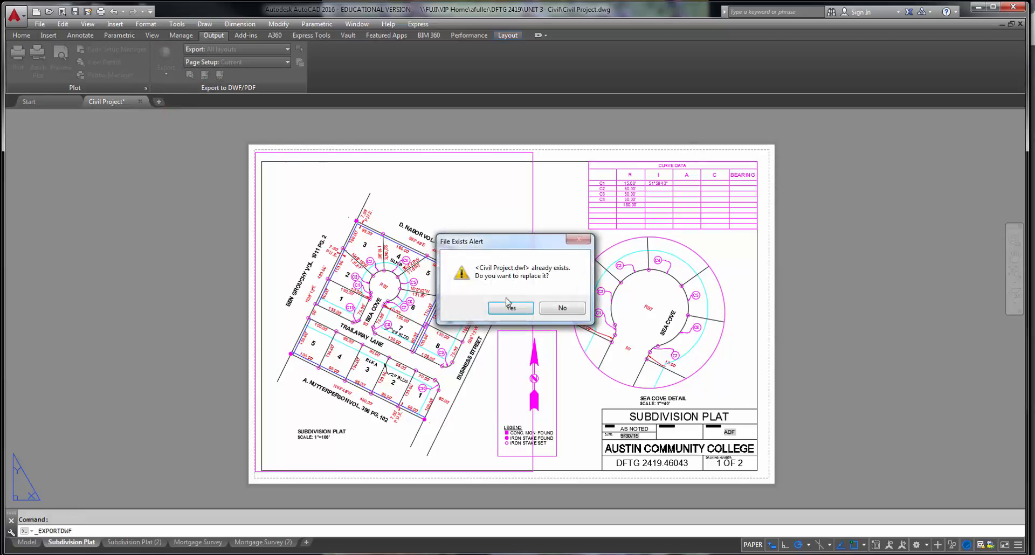
pyautogui.click(563, 309)
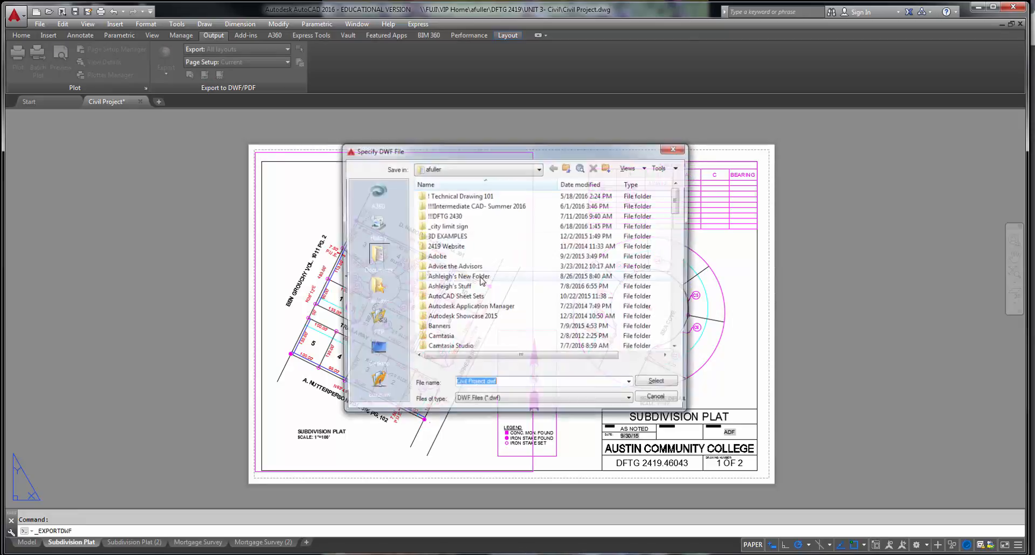
pyautogui.click(674, 148)
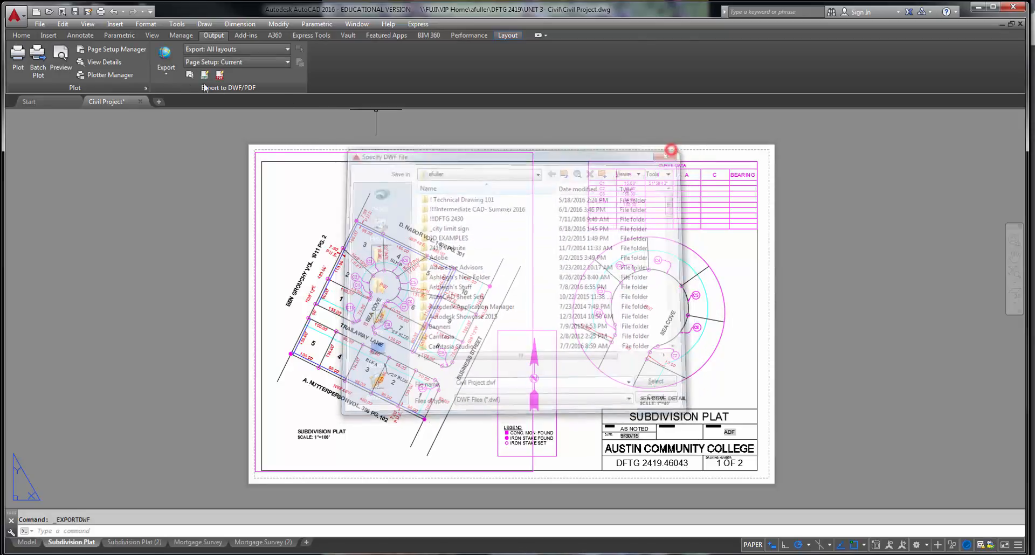
# Step: Review the multi-sheet DWF export options and the open-in-viewer setting for all layouts, leaving without exporting
pyautogui.click(171, 75)
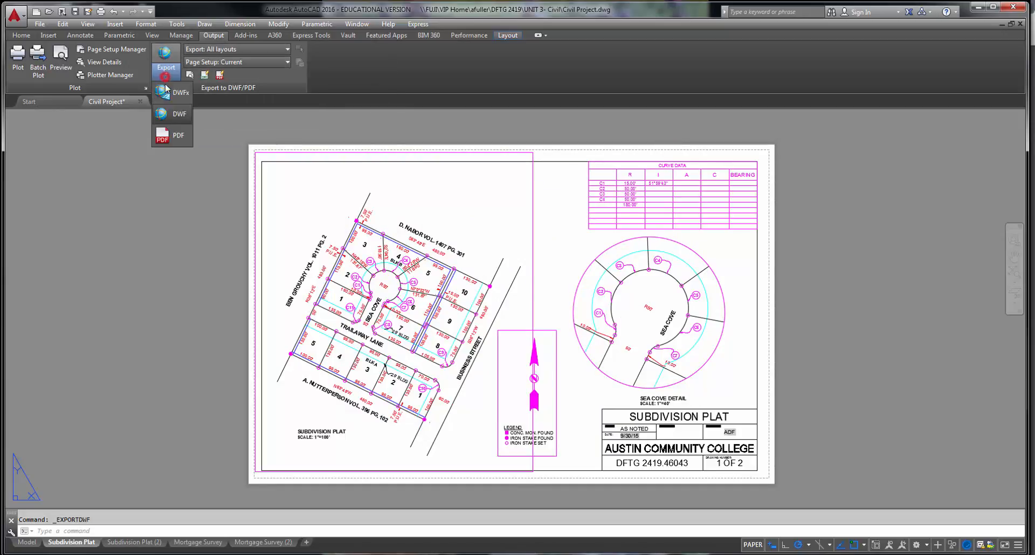
pyautogui.click(166, 111)
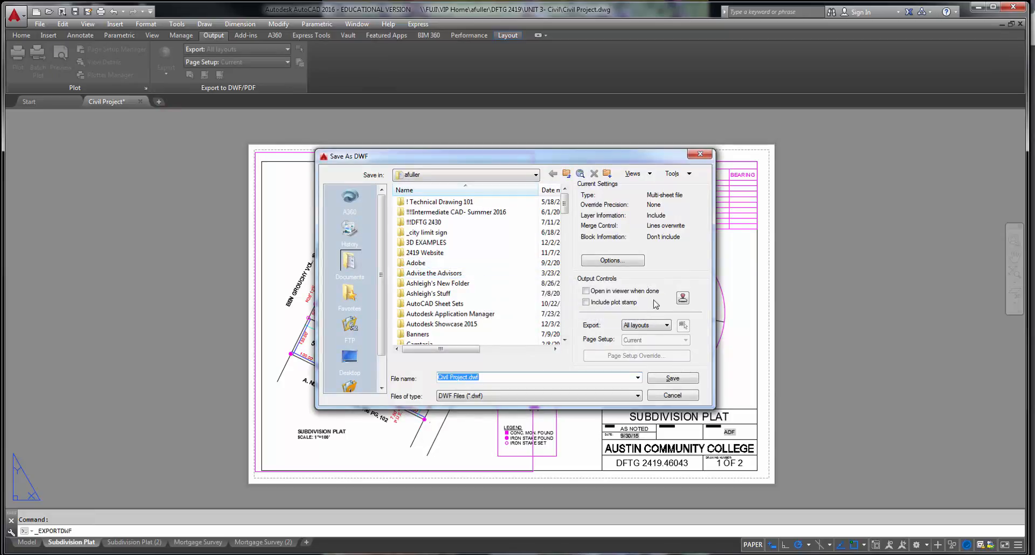
pyautogui.click(613, 262)
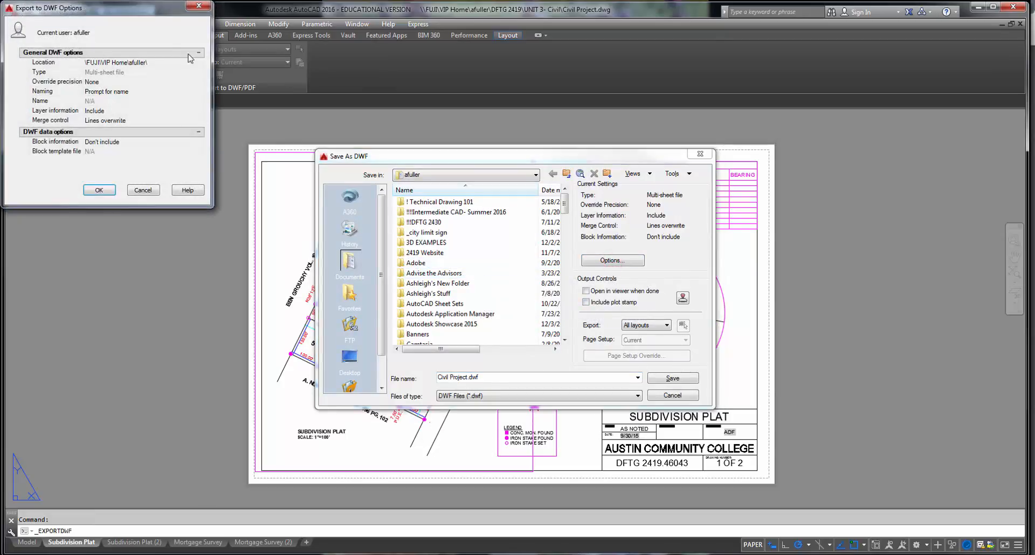
pyautogui.moveTo(154, 12); pyautogui.dragTo(389, 141)
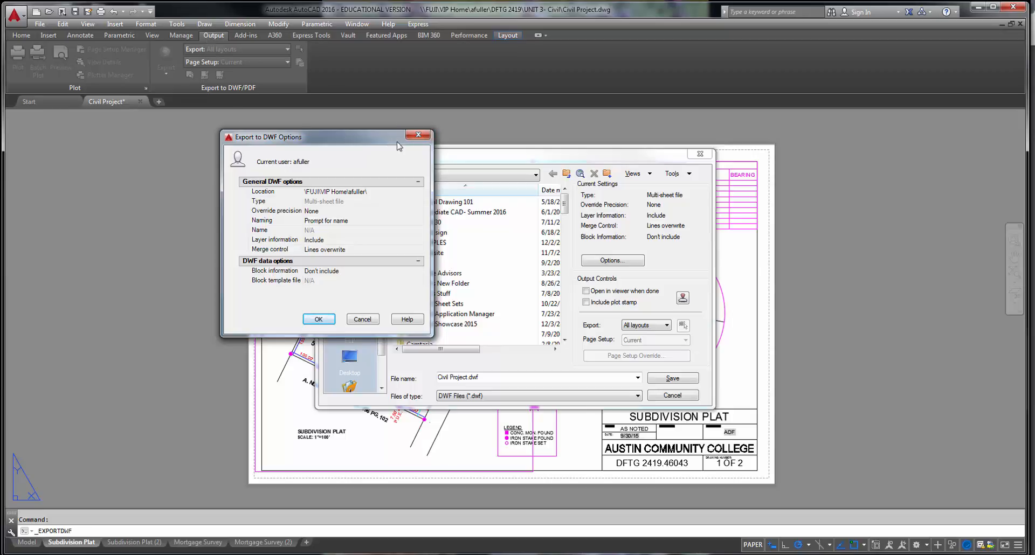
pyautogui.click(412, 134)
pyautogui.click(586, 291)
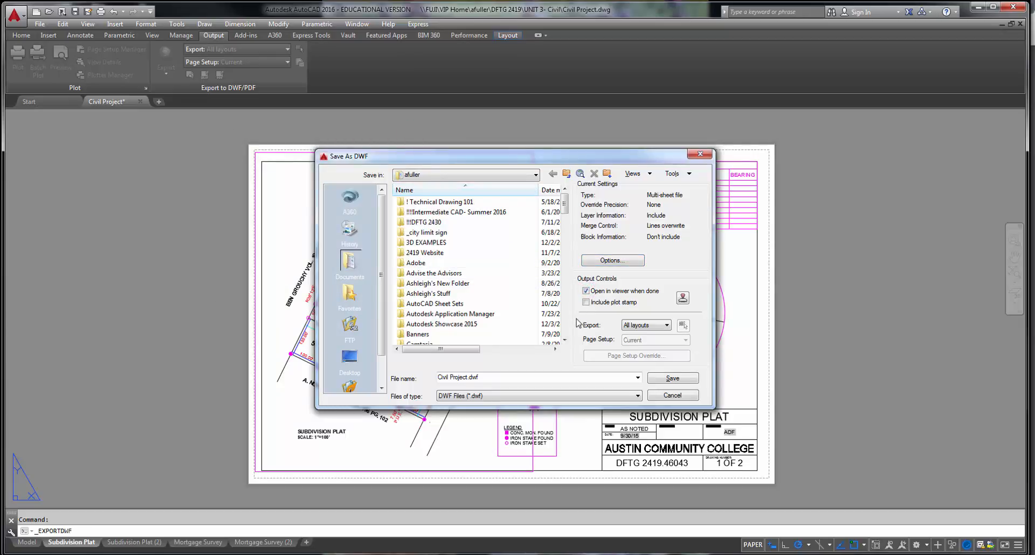
pyautogui.click(586, 291)
pyautogui.click(700, 154)
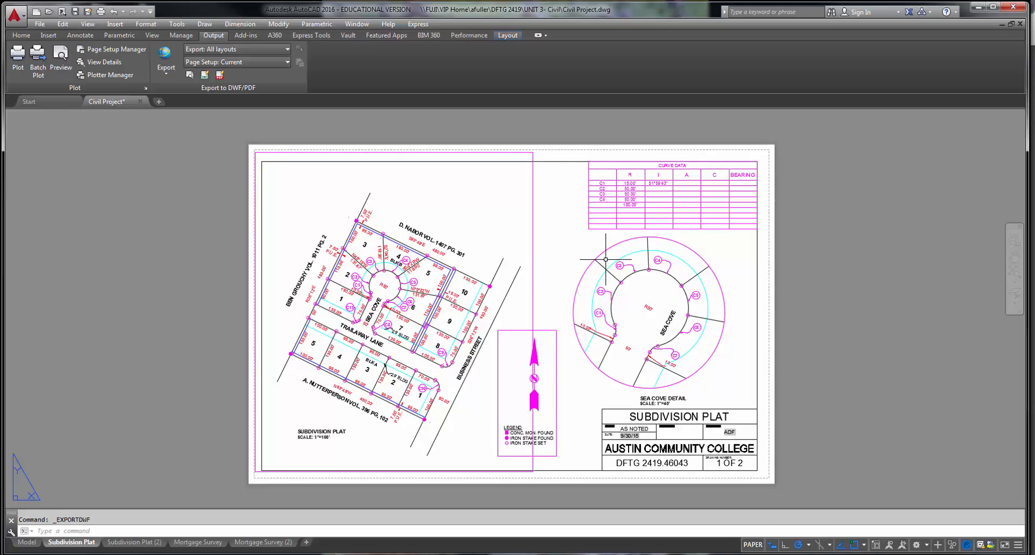
# Step: Open the Subdivision Plat layout's page setup for modification and examine the available printers and plotters
pyautogui.rightClick(75, 543)
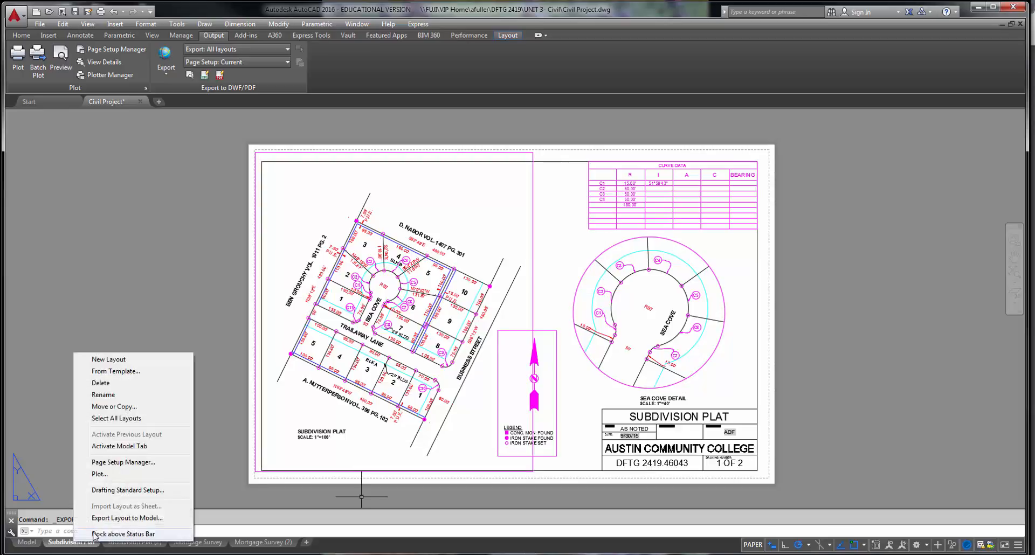
pyautogui.click(125, 462)
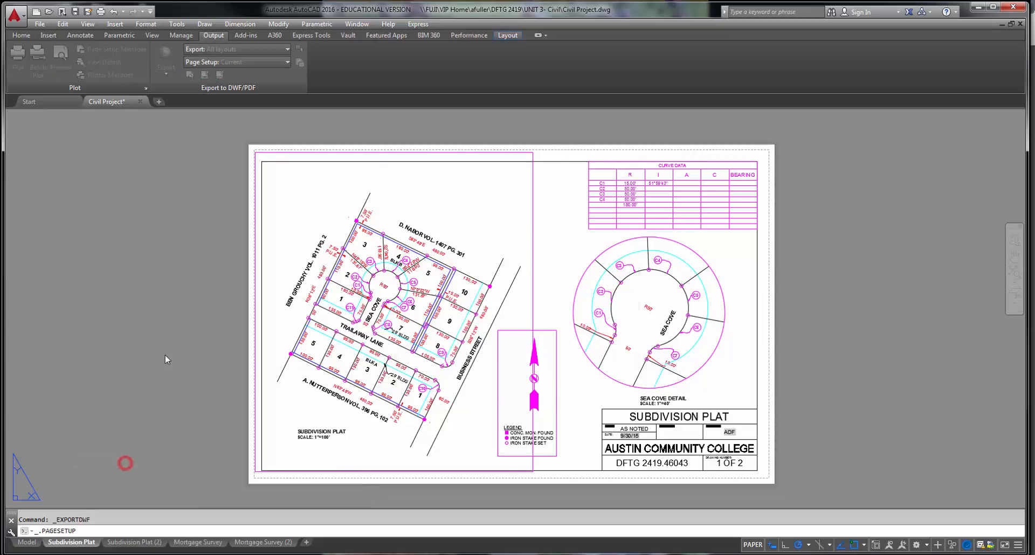
pyautogui.click(599, 266)
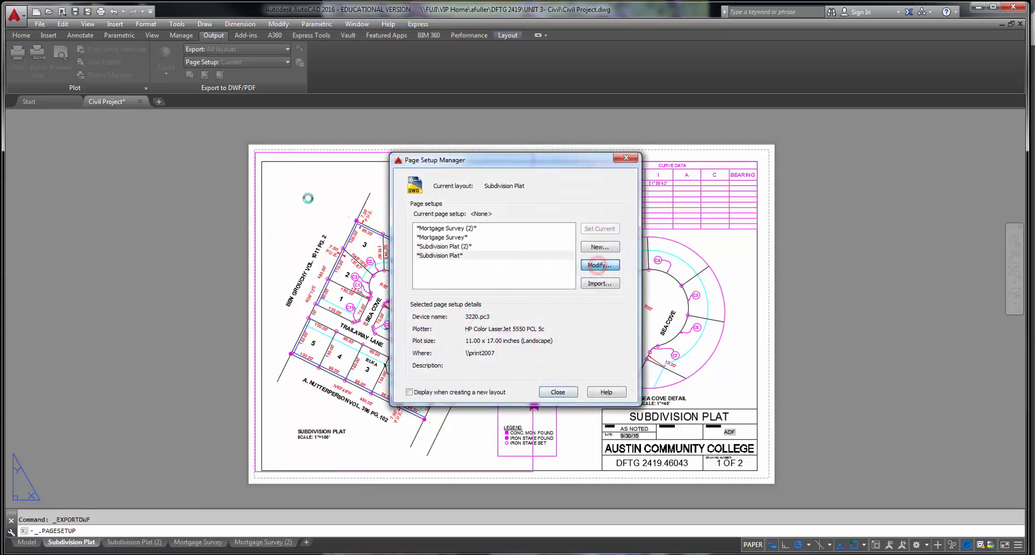
pyautogui.click(600, 265)
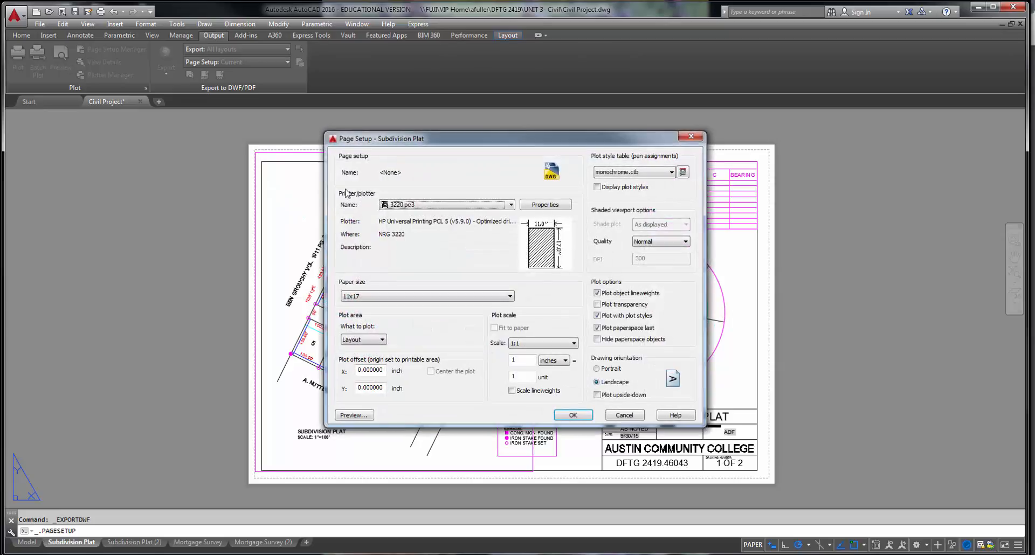
pyautogui.click(398, 205)
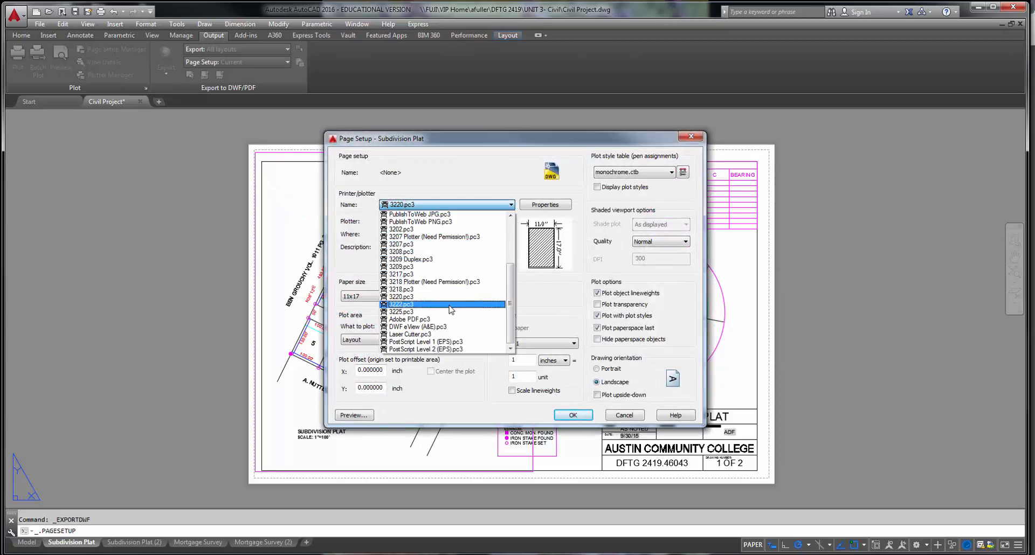
pyautogui.scroll(4, 441, 287)
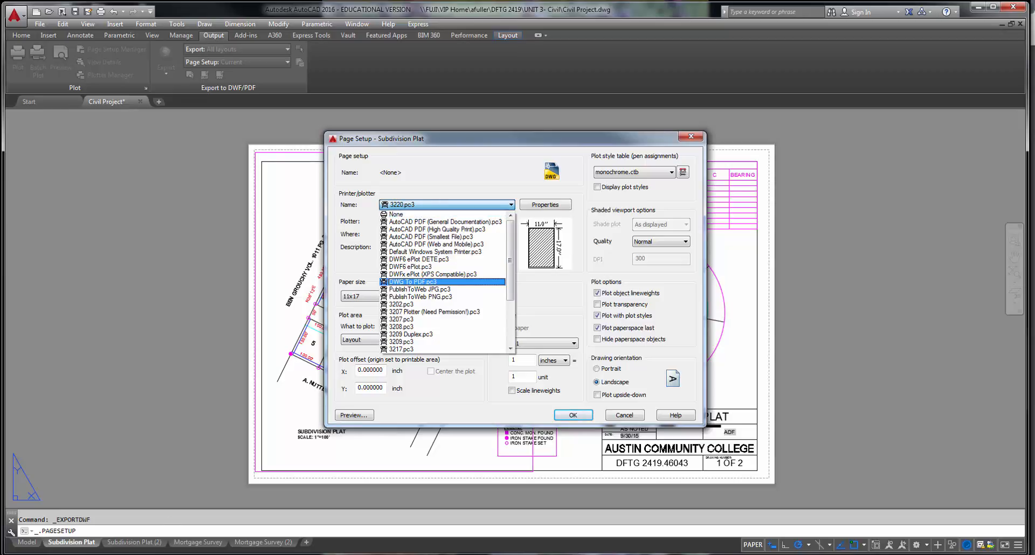
# Step: Switch to Chrome, open Blackboard in a new tab, and go to My Grades in the Intermediate Computer-Aided Drafting course tools
pyautogui.click(129, 554)
pyautogui.click(162, 502)
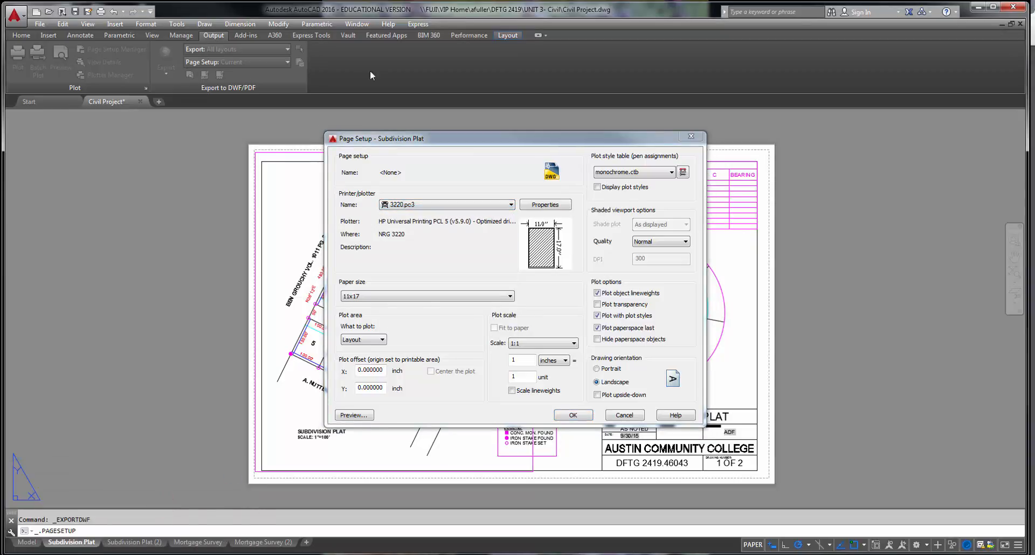
pyautogui.moveTo(1034, 50); pyautogui.dragTo(528, 2)
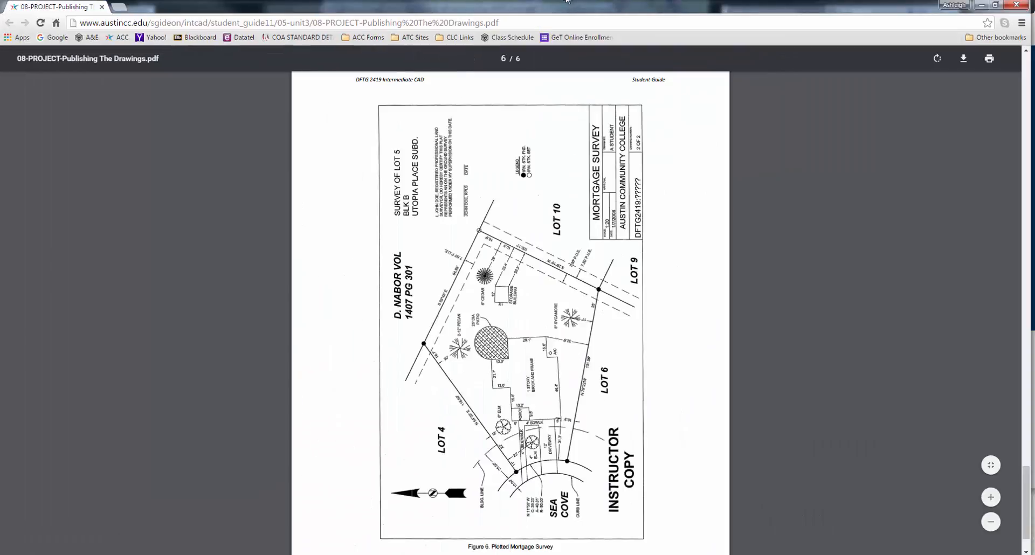
pyautogui.click(121, 7)
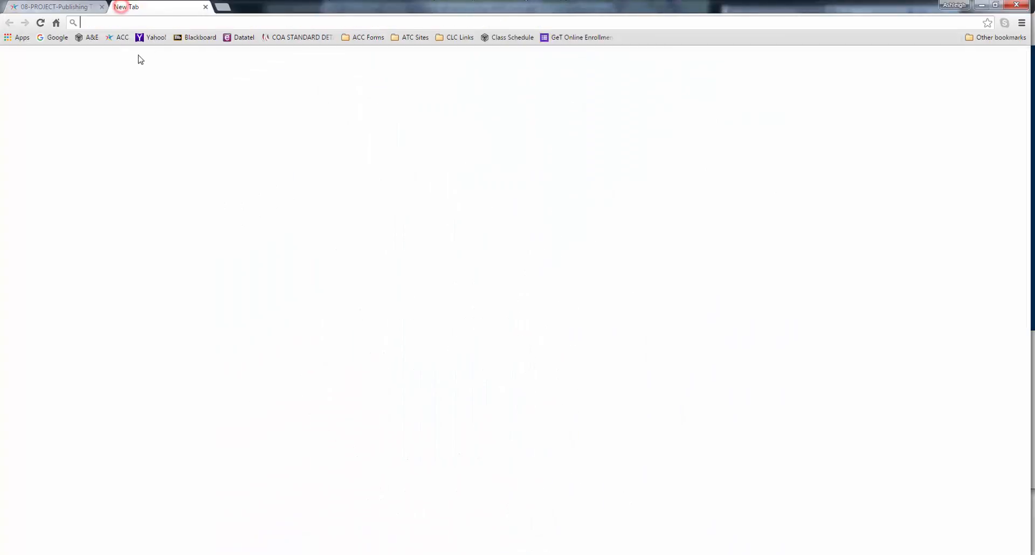
pyautogui.click(193, 39)
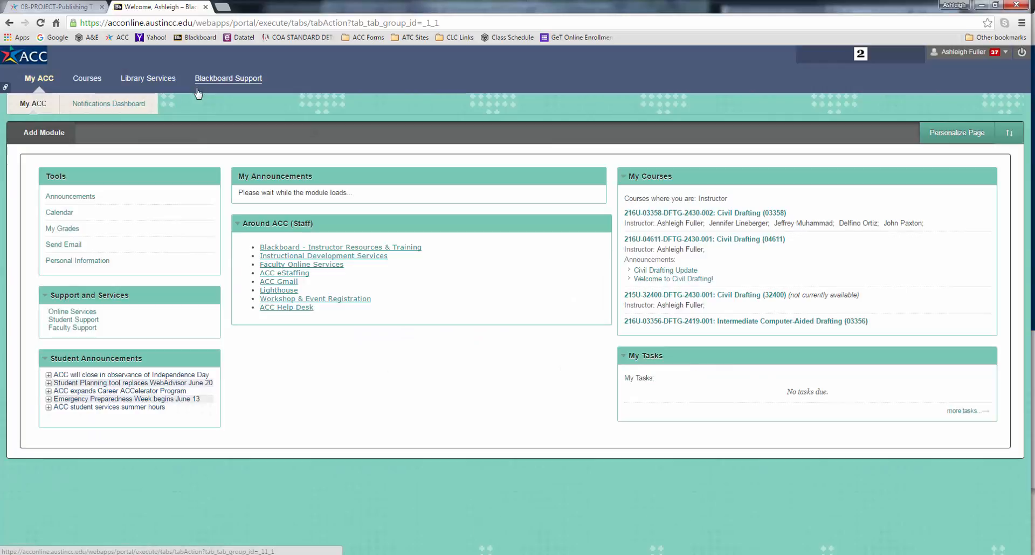
pyautogui.click(674, 322)
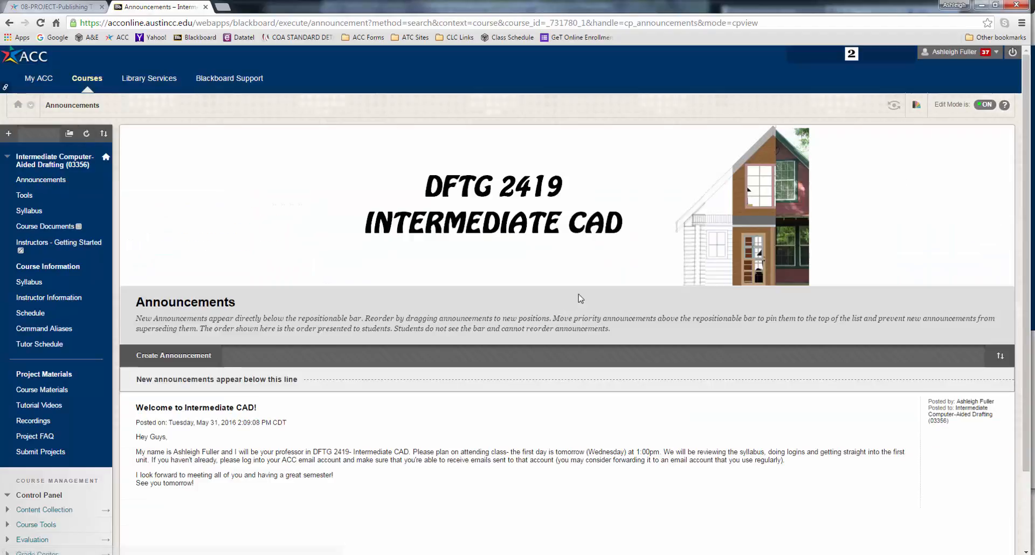
pyautogui.click(23, 197)
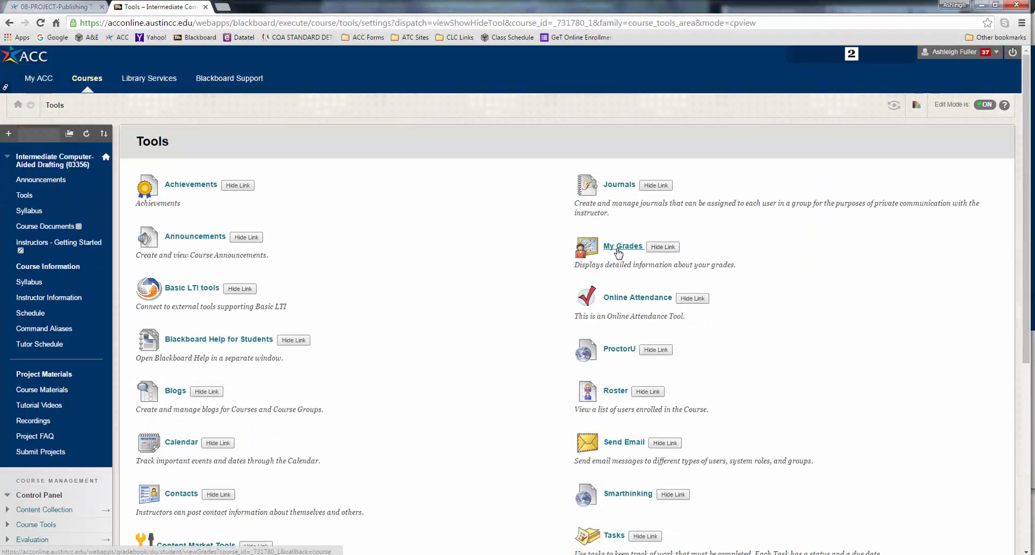
pyautogui.click(620, 248)
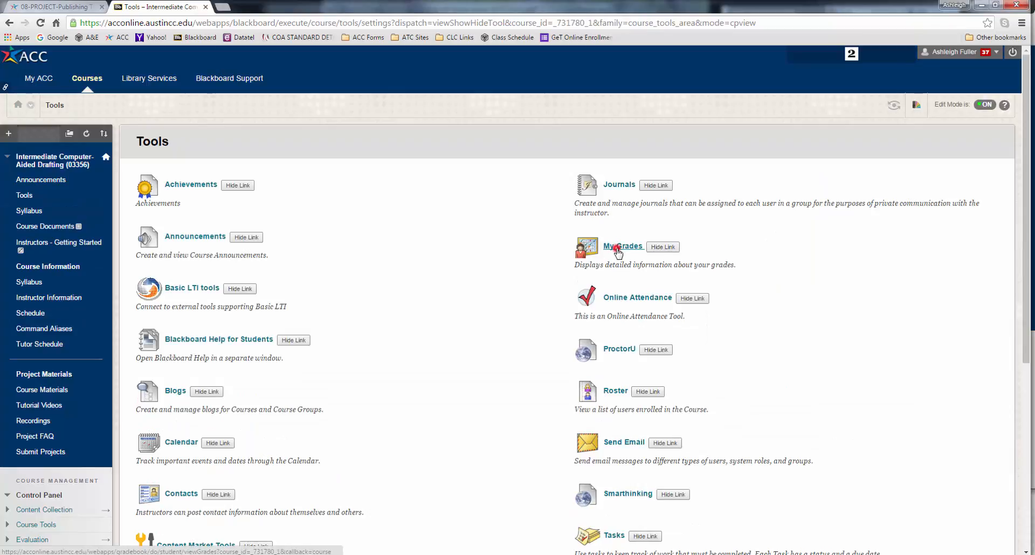